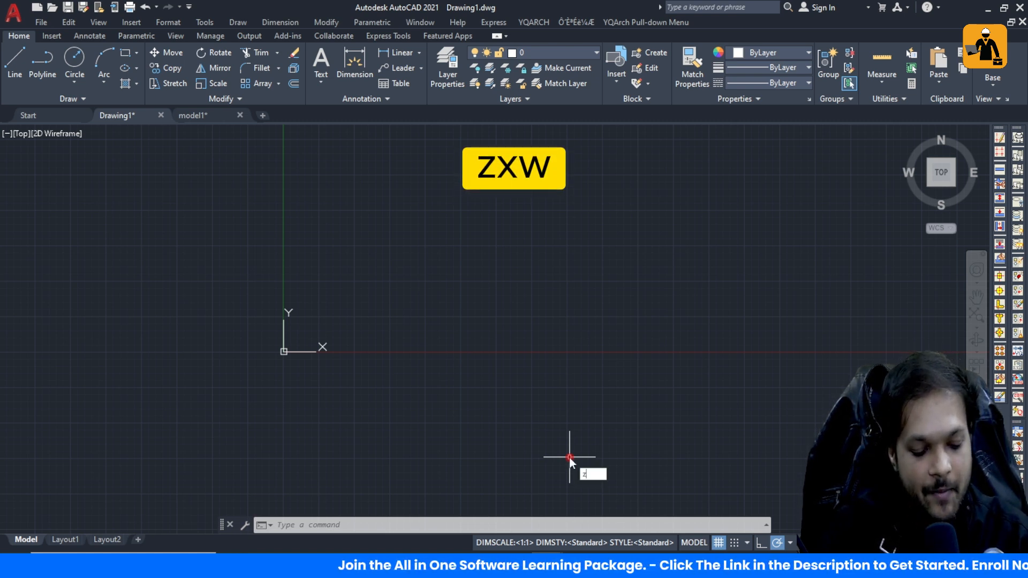
{"action": "type", "text": "xw"}
{"action": "key", "text": "Return"}
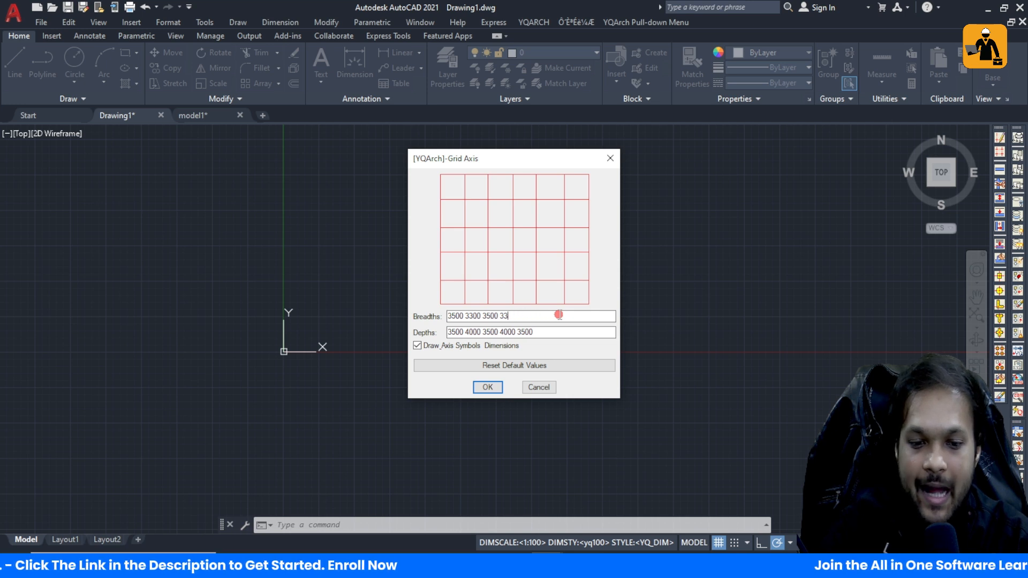
{"action": "key", "text": "BackSpace"}
{"action": "key", "text": "BackSpace"}
{"action": "left_click", "coordinate": [546, 332]}
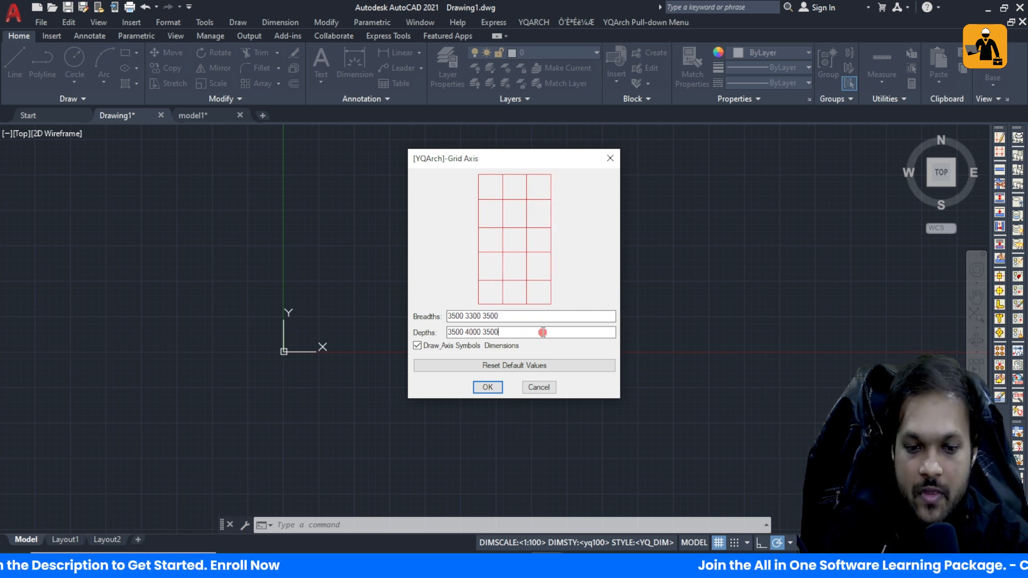
{"action": "left_click", "coordinate": [511, 315]}
{"action": "left_click", "coordinate": [507, 336]}
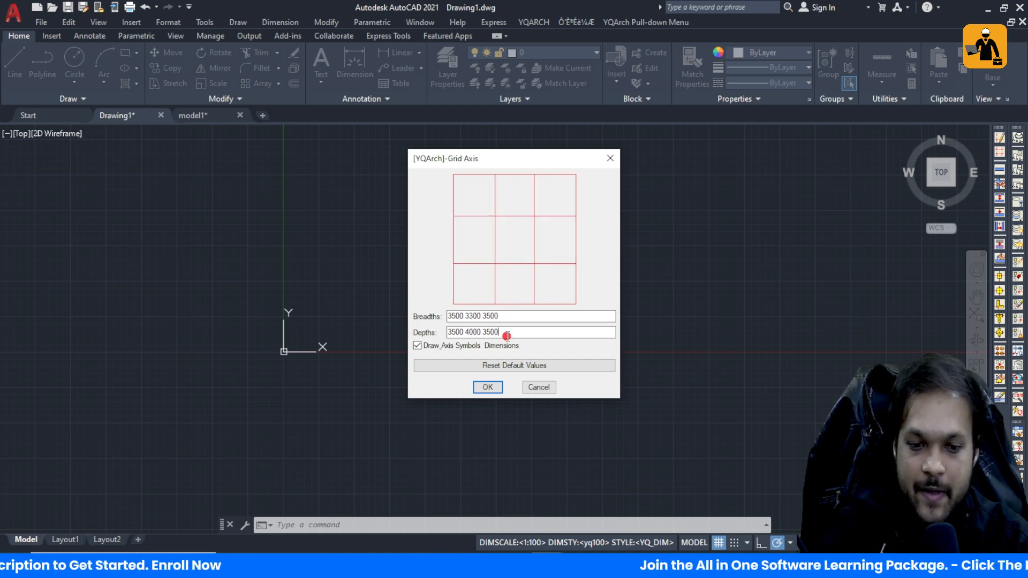
{"action": "left_click", "coordinate": [487, 387]}
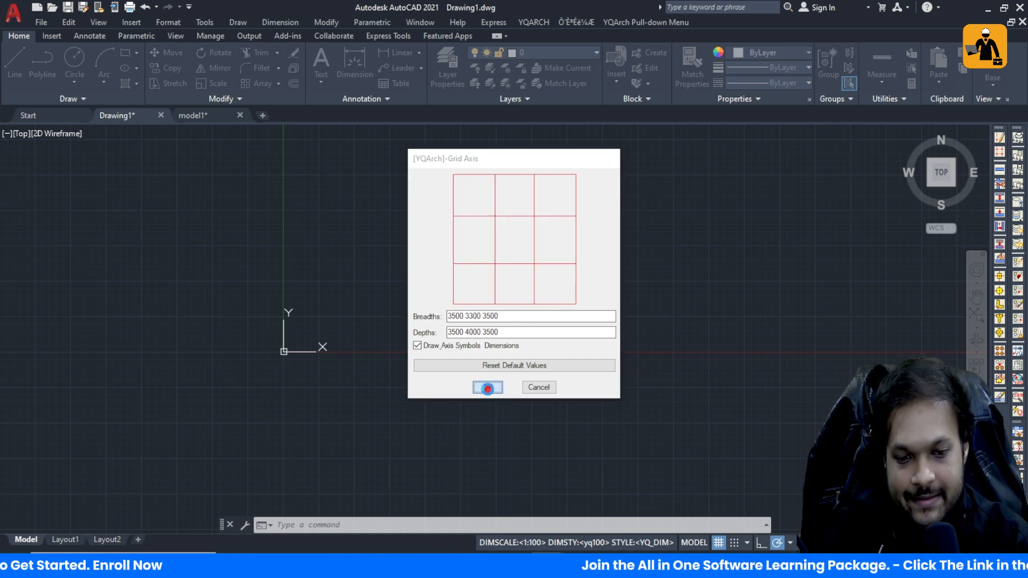
- Place the new grid just above and beside the drawing origin, in the positive X and Y direction
{"action": "scroll", "coordinate": [316, 324], "scroll_direction": "up", "scroll_amount": 2}
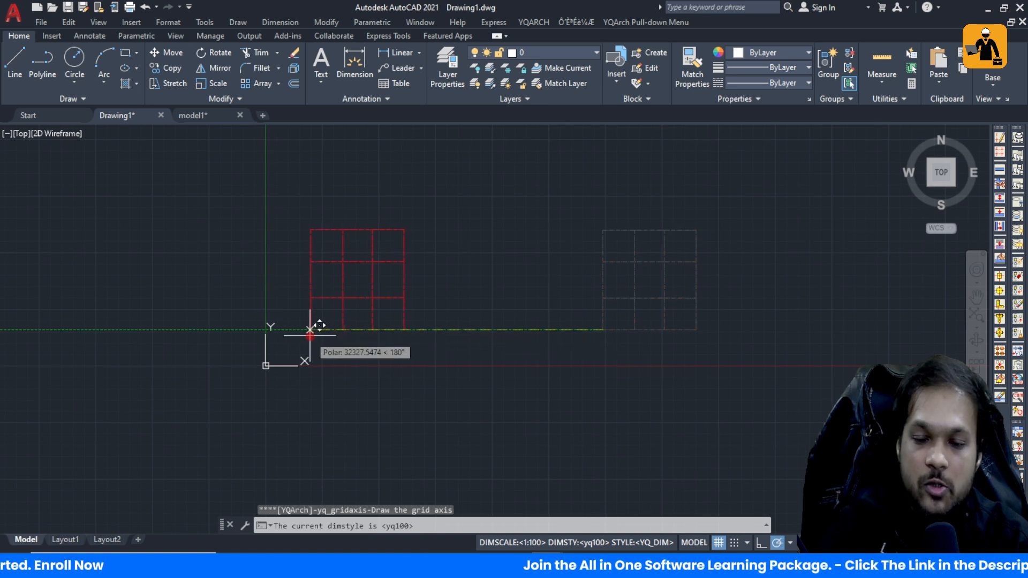
{"action": "left_click", "coordinate": [311, 330]}
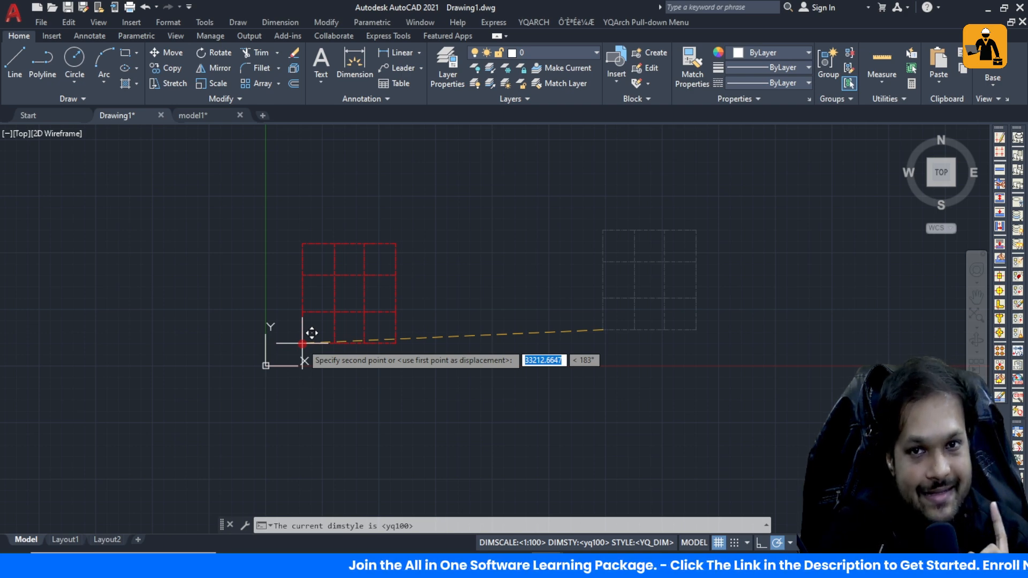
{"action": "left_click", "coordinate": [312, 333]}
- Examine the placed grid's axis bubbles, bay dimensions and overall dimensions on its different sides
{"action": "scroll", "coordinate": [289, 331], "scroll_direction": "up", "scroll_amount": 5}
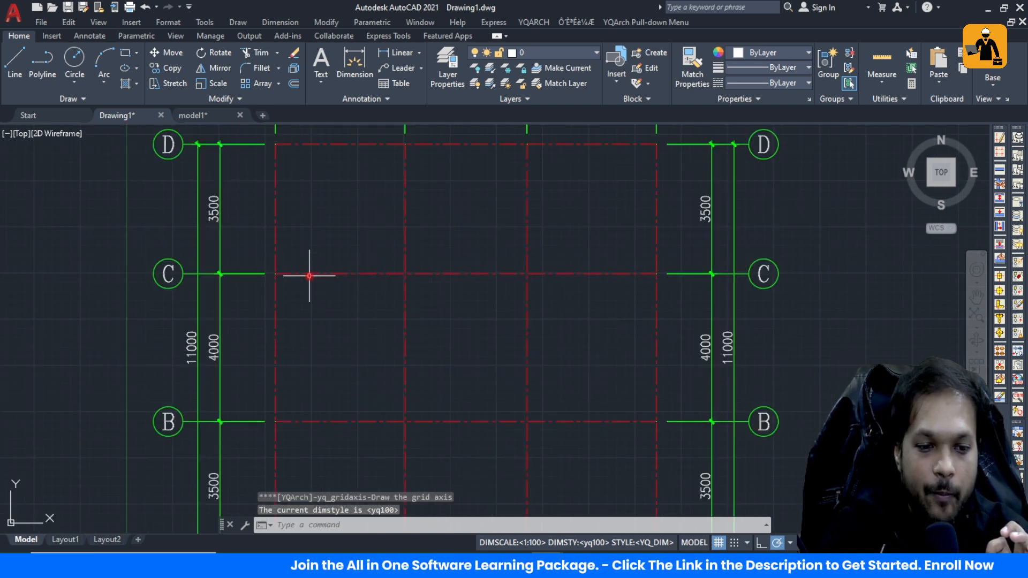
{"action": "scroll", "coordinate": [305, 276], "scroll_direction": "down", "scroll_amount": 3}
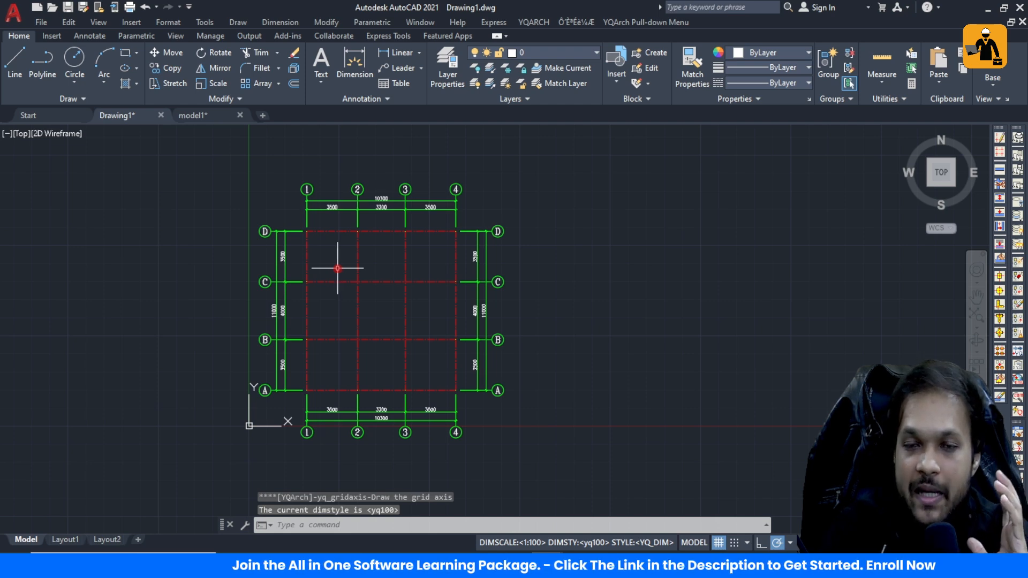
{"action": "scroll", "coordinate": [368, 202], "scroll_direction": "up", "scroll_amount": 4}
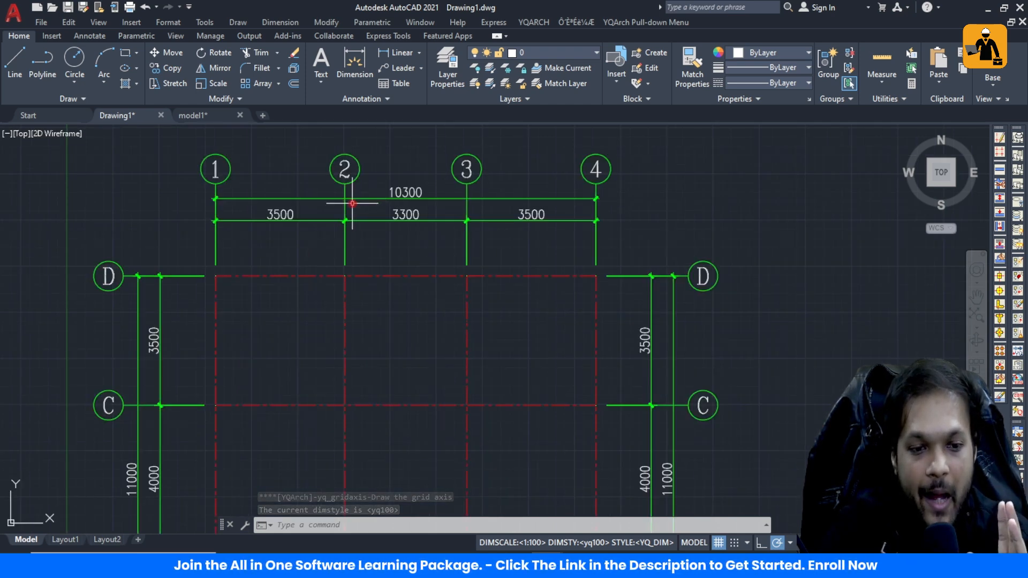
{"action": "scroll", "coordinate": [298, 218], "scroll_direction": "down", "scroll_amount": 3}
{"action": "scroll", "coordinate": [291, 223], "scroll_direction": "up", "scroll_amount": 3}
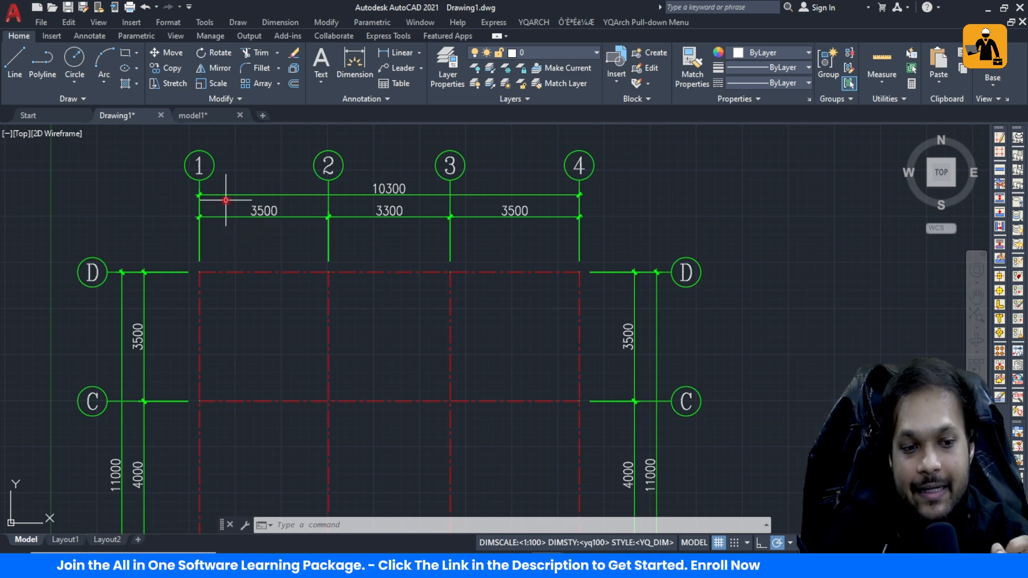
{"action": "scroll", "coordinate": [665, 230], "scroll_direction": "down", "scroll_amount": 4}
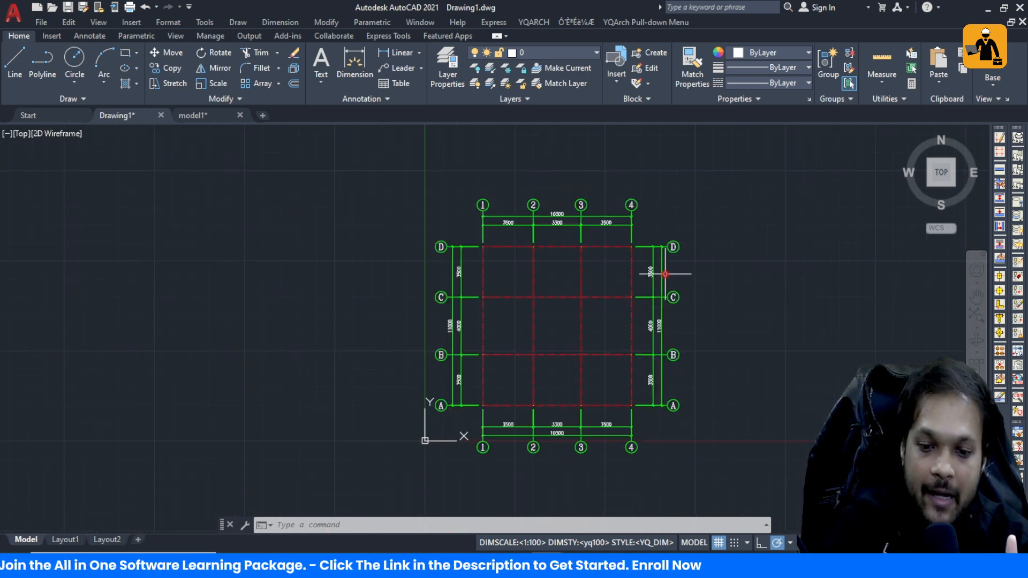
{"action": "scroll", "coordinate": [661, 297], "scroll_direction": "up", "scroll_amount": 6}
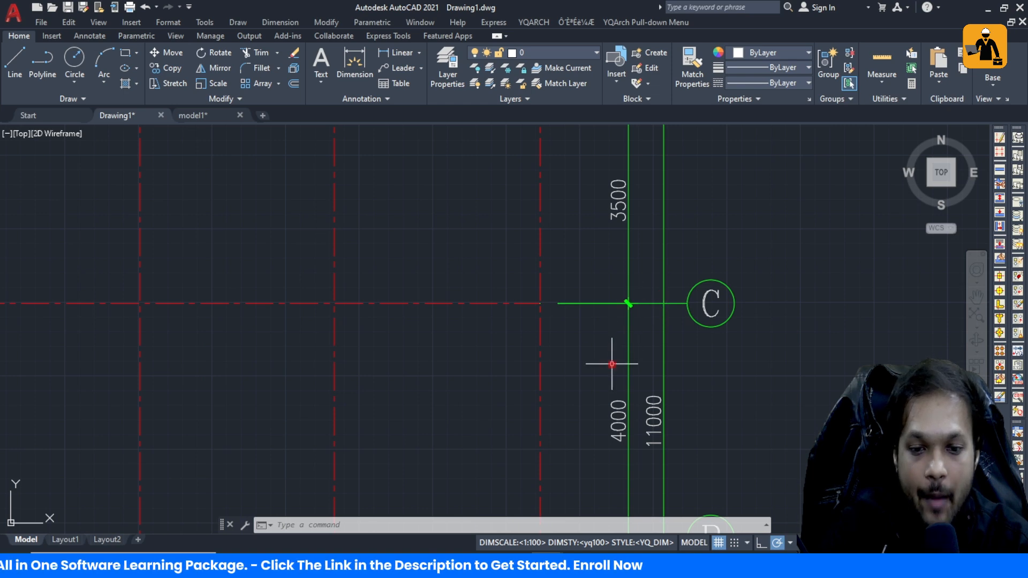
{"action": "scroll", "coordinate": [612, 361], "scroll_direction": "down", "scroll_amount": 6}
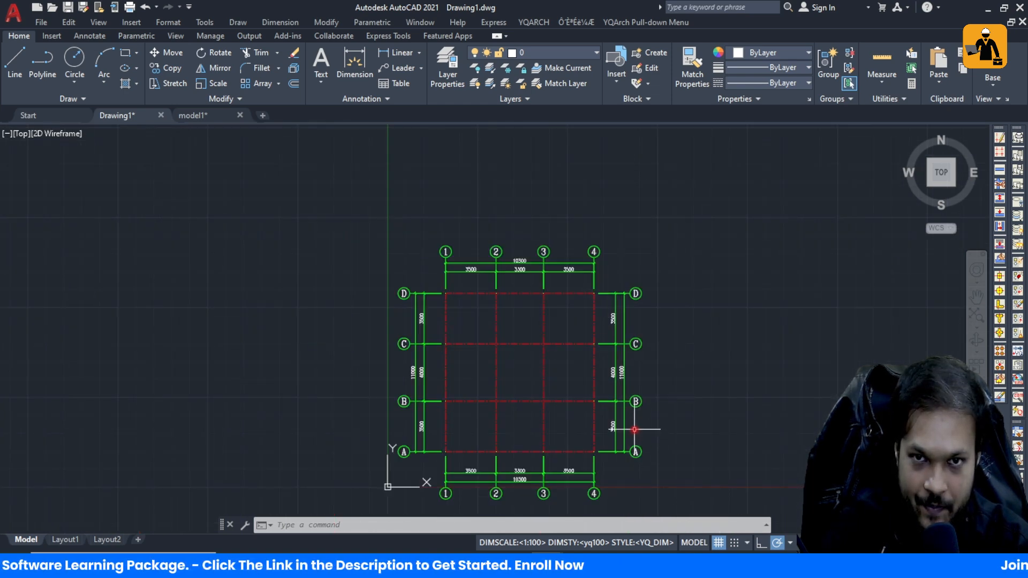
{"action": "scroll", "coordinate": [492, 270], "scroll_direction": "up", "scroll_amount": 2}
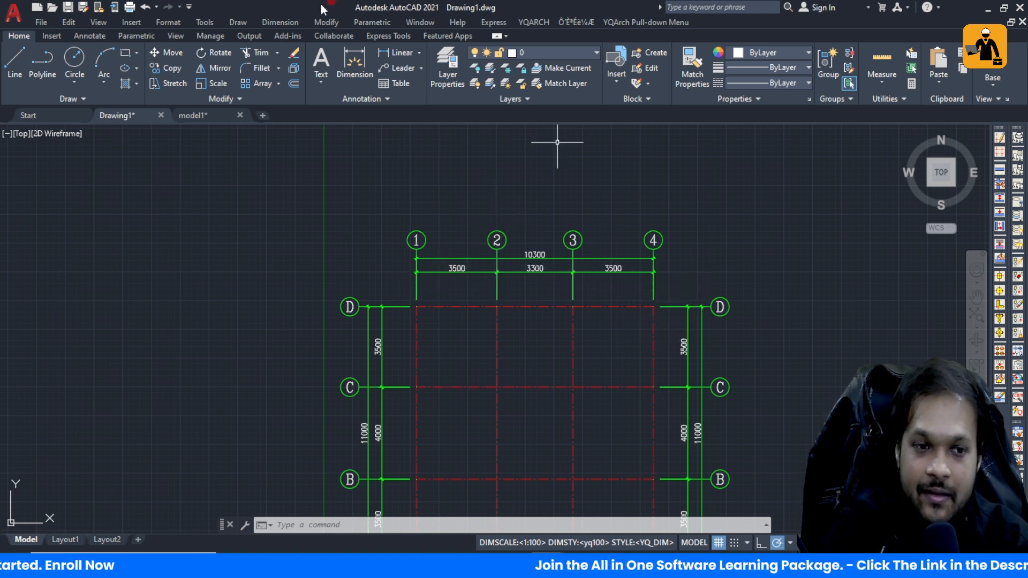
- Check the current text and dimension styles, and inspect how the dimensions between axes 1 to 4 read at different scales
{"action": "left_click", "coordinate": [90, 36]}
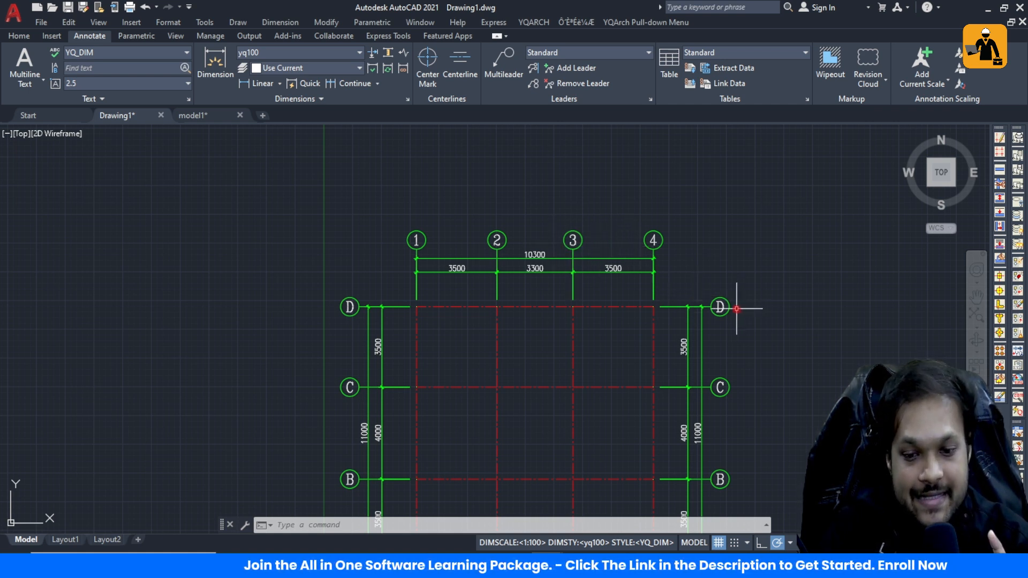
{"action": "scroll", "coordinate": [736, 308], "scroll_direction": "down", "scroll_amount": 2}
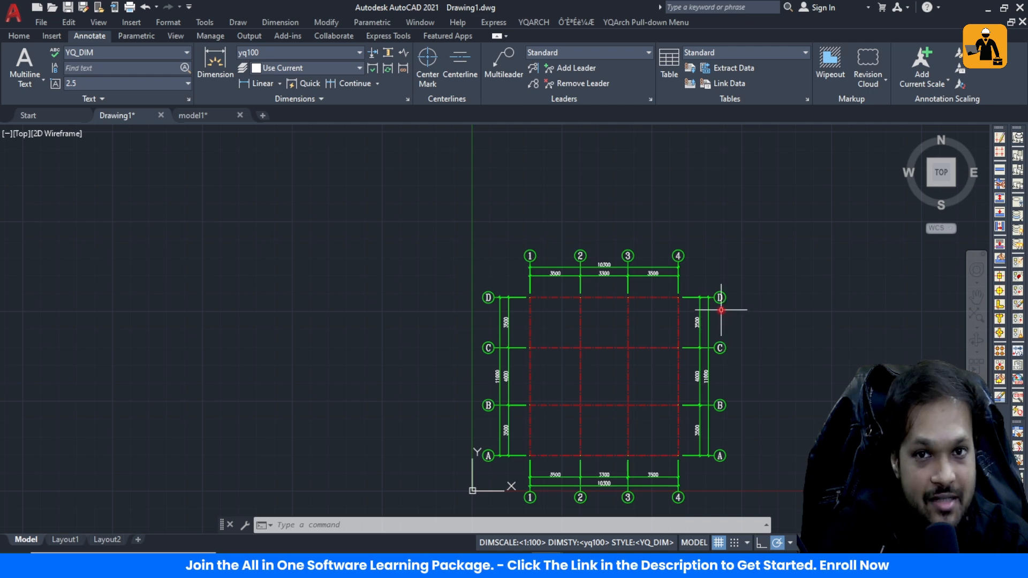
{"action": "scroll", "coordinate": [718, 295], "scroll_direction": "up", "scroll_amount": 3}
{"action": "scroll", "coordinate": [696, 297], "scroll_direction": "down", "scroll_amount": 3}
{"action": "scroll", "coordinate": [602, 251], "scroll_direction": "up", "scroll_amount": 6}
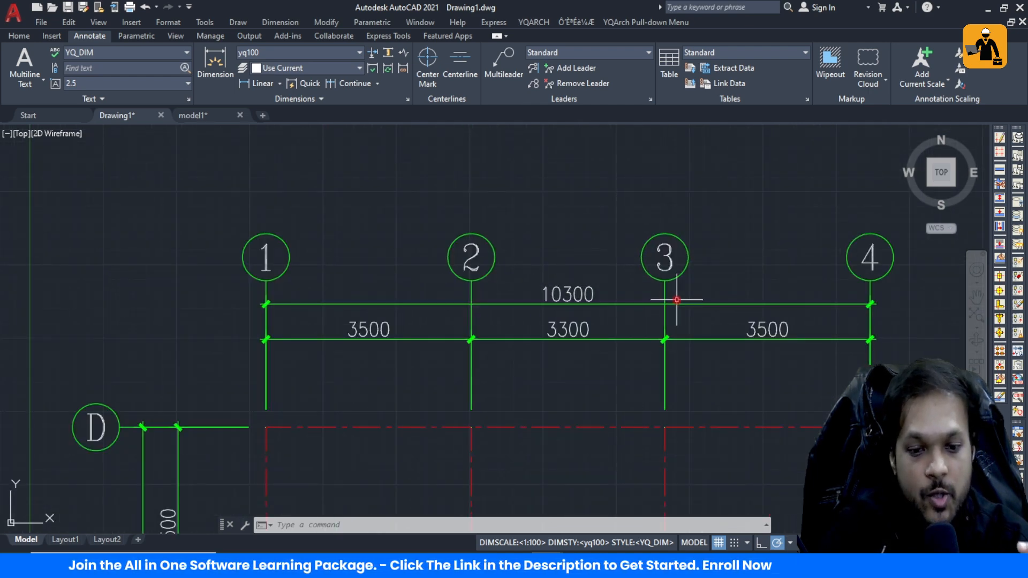
{"action": "scroll", "coordinate": [605, 270], "scroll_direction": "down", "scroll_amount": 5}
{"action": "scroll", "coordinate": [542, 271], "scroll_direction": "up", "scroll_amount": 3}
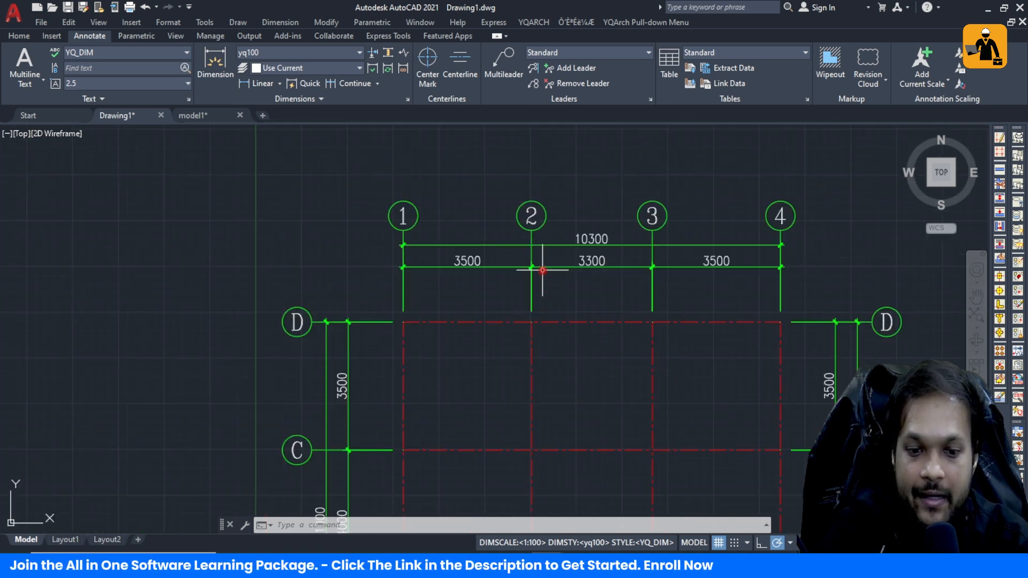
{"action": "scroll", "coordinate": [333, 333], "scroll_direction": "down", "scroll_amount": 4}
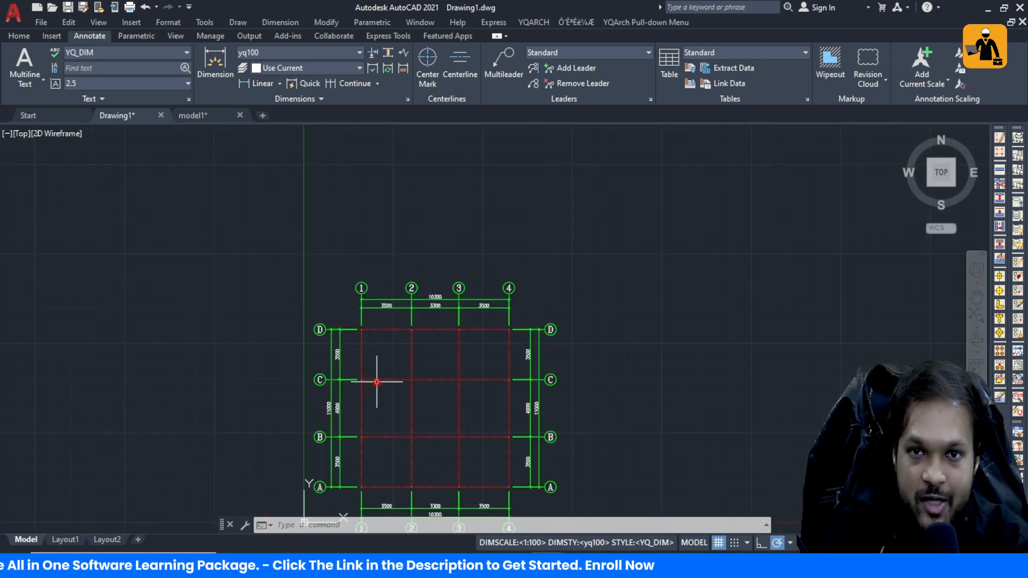
{"action": "scroll", "coordinate": [435, 307], "scroll_direction": "up", "scroll_amount": 3}
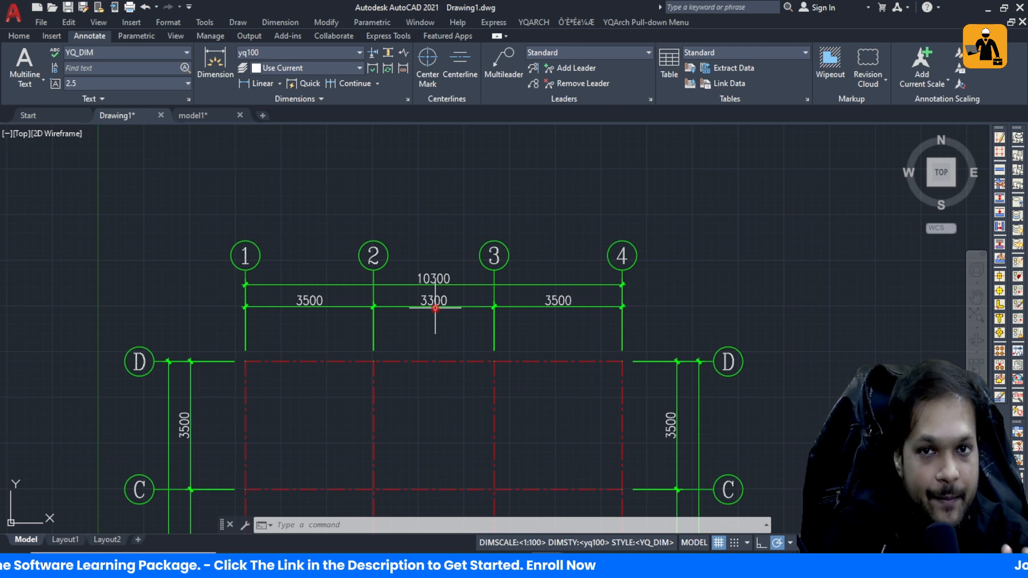
{"action": "scroll", "coordinate": [435, 308], "scroll_direction": "down", "scroll_amount": 4}
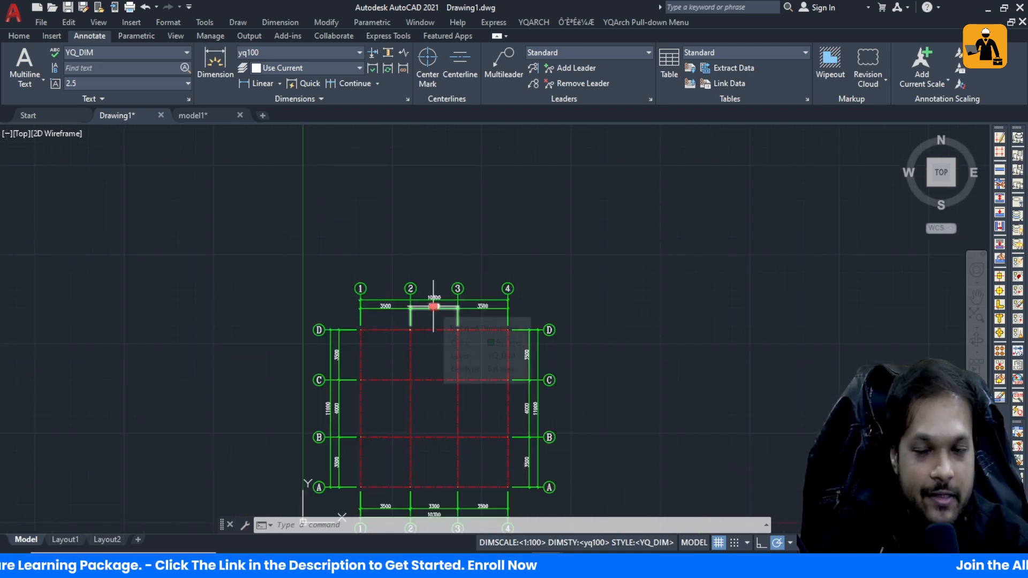
{"action": "scroll", "coordinate": [455, 368], "scroll_direction": "up", "scroll_amount": 2}
{"action": "scroll", "coordinate": [447, 344], "scroll_direction": "down", "scroll_amount": 3}
{"action": "scroll", "coordinate": [470, 420], "scroll_direction": "up", "scroll_amount": 1}
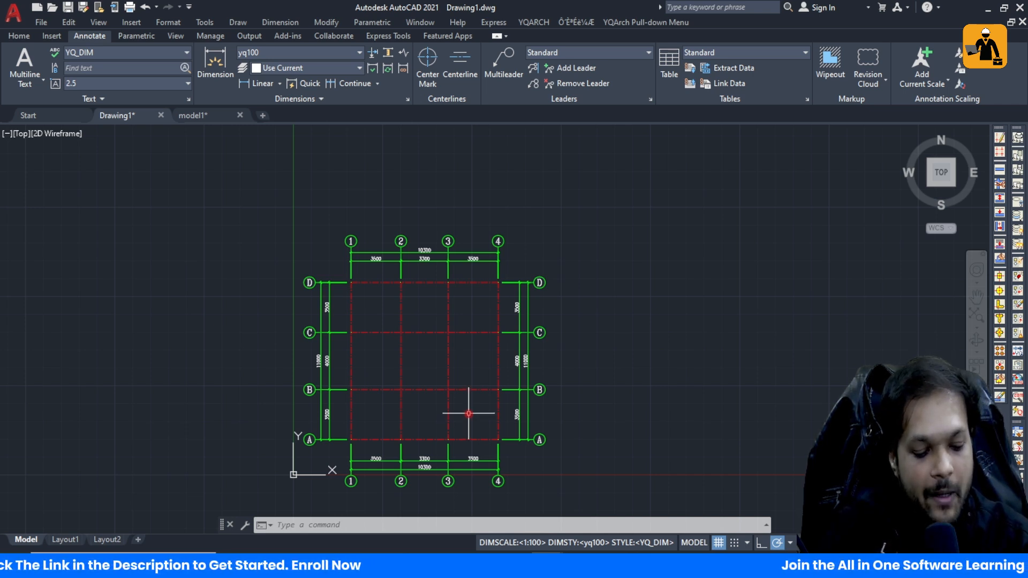
- Try drawing centre-aligned 115-thick walls along axis 1 from A to D and along axis D to axis 4
{"action": "type", "text": "WW"}
{"action": "key", "text": "Return"}
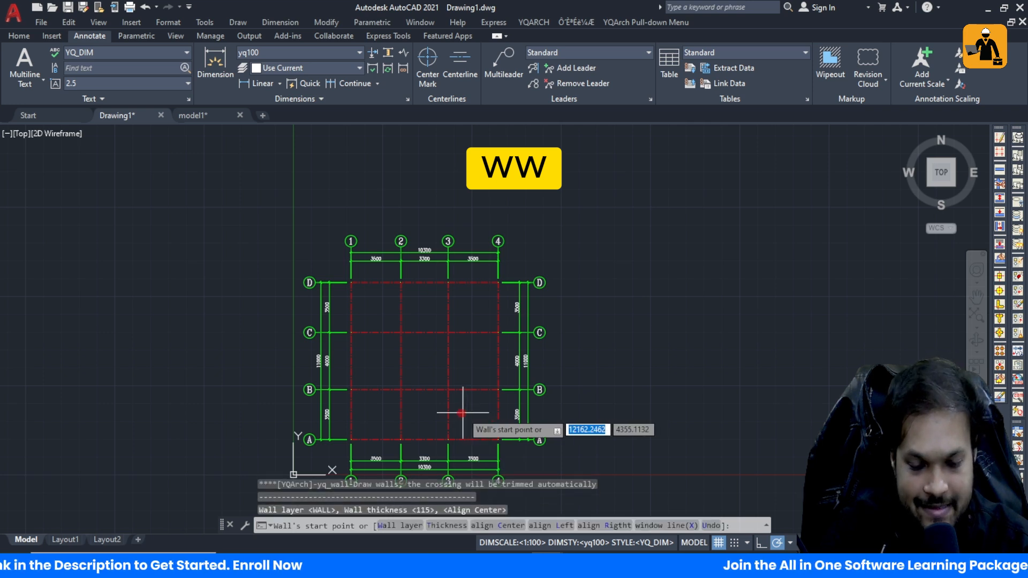
{"action": "left_click", "coordinate": [351, 439]}
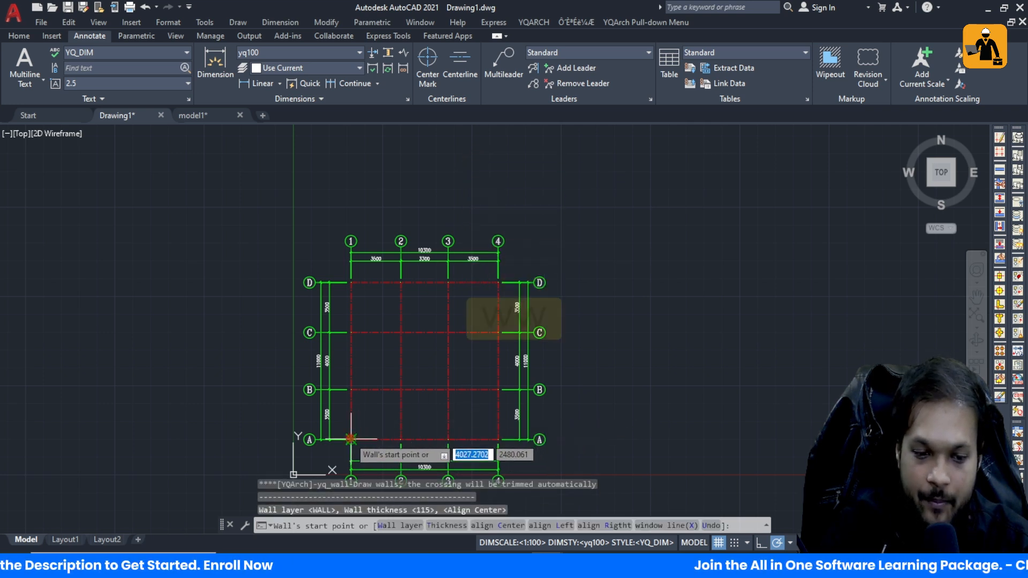
{"action": "left_click", "coordinate": [350, 282]}
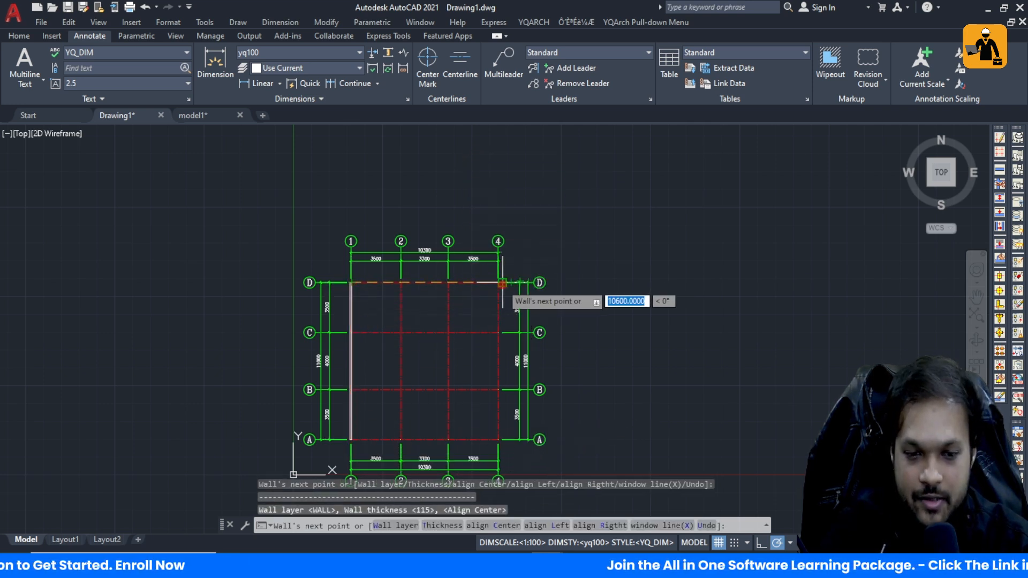
{"action": "left_click", "coordinate": [500, 280]}
{"action": "scroll", "coordinate": [437, 279], "scroll_direction": "up", "scroll_amount": 2}
{"action": "key", "text": "Escape"}
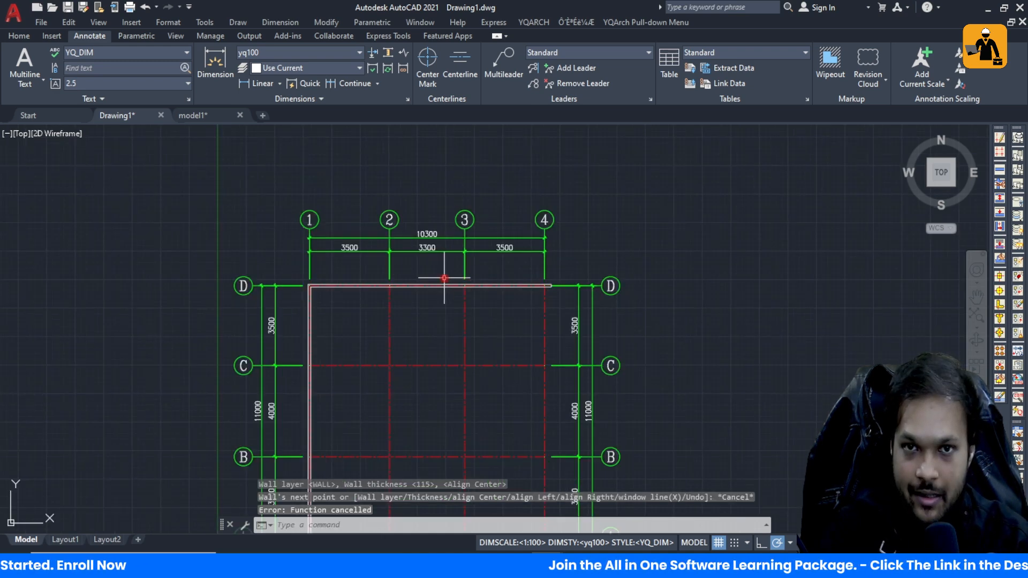
- Undo the trial walls drawn along axes 1 and D
{"action": "scroll", "coordinate": [443, 316], "scroll_direction": "down", "scroll_amount": 2}
{"action": "key", "text": "ctrl+z"}
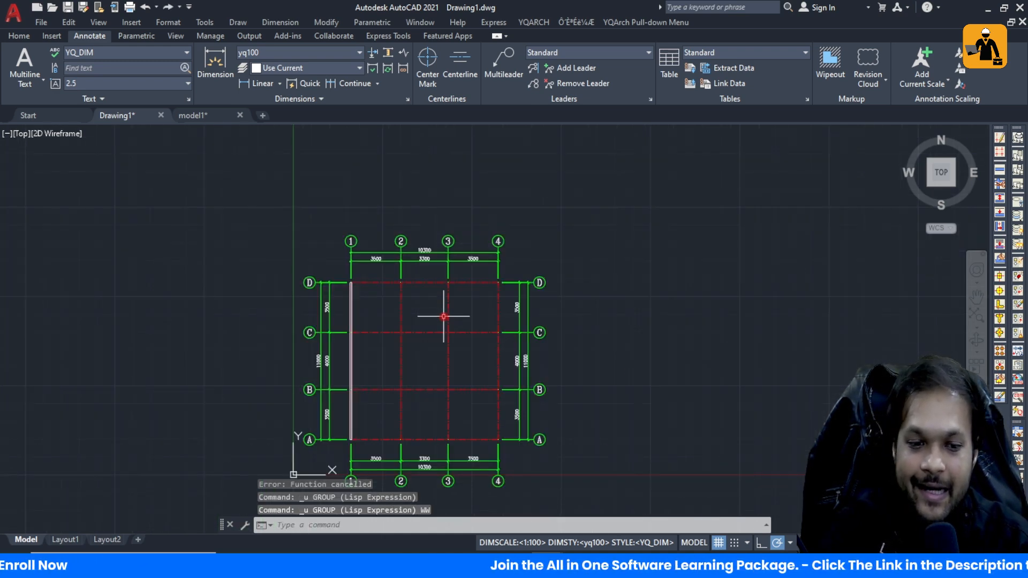
{"action": "key", "text": "ctrl+z"}
{"action": "key", "text": "Escape"}
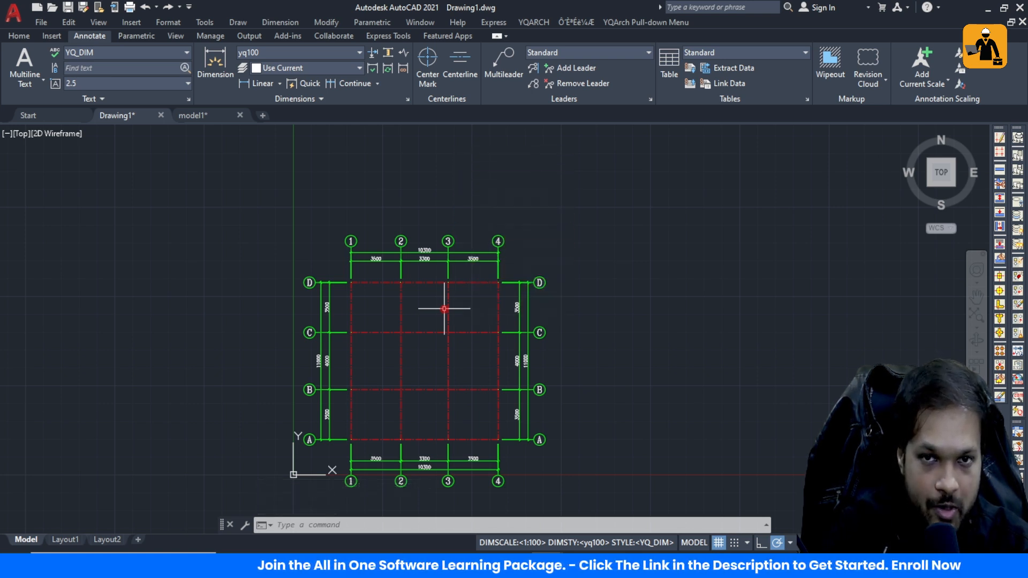
- Set the wall thickness to 230 for the YQArch command that changes lines to walls
{"action": "type", "text": "XWW"}
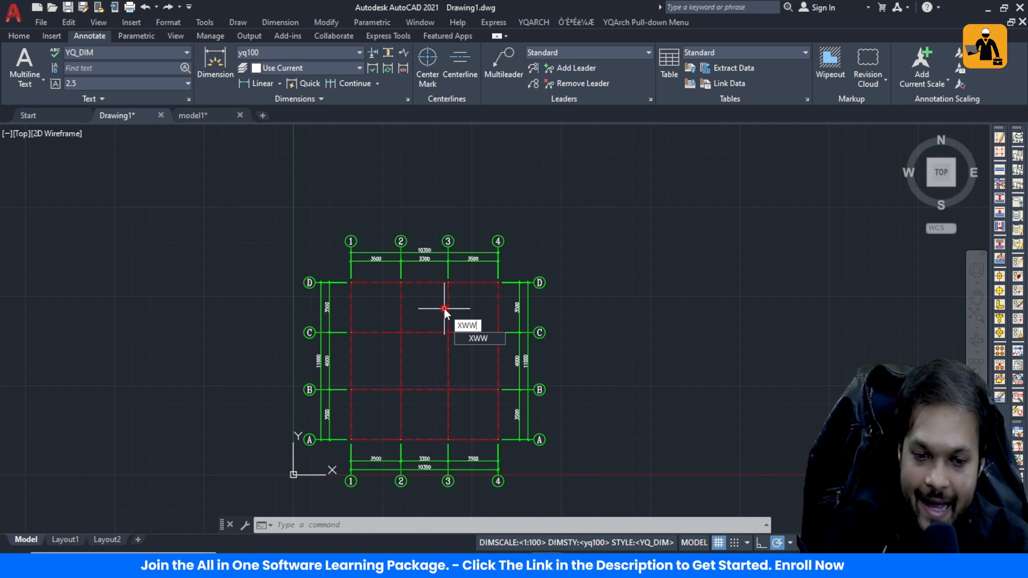
{"action": "key", "text": "Return"}
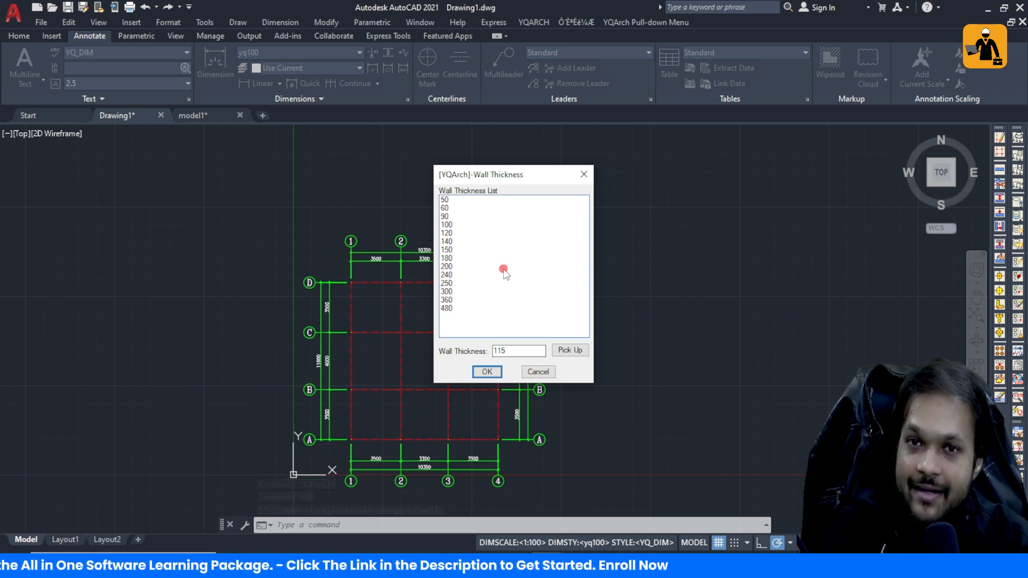
{"action": "double_click", "coordinate": [525, 350]}
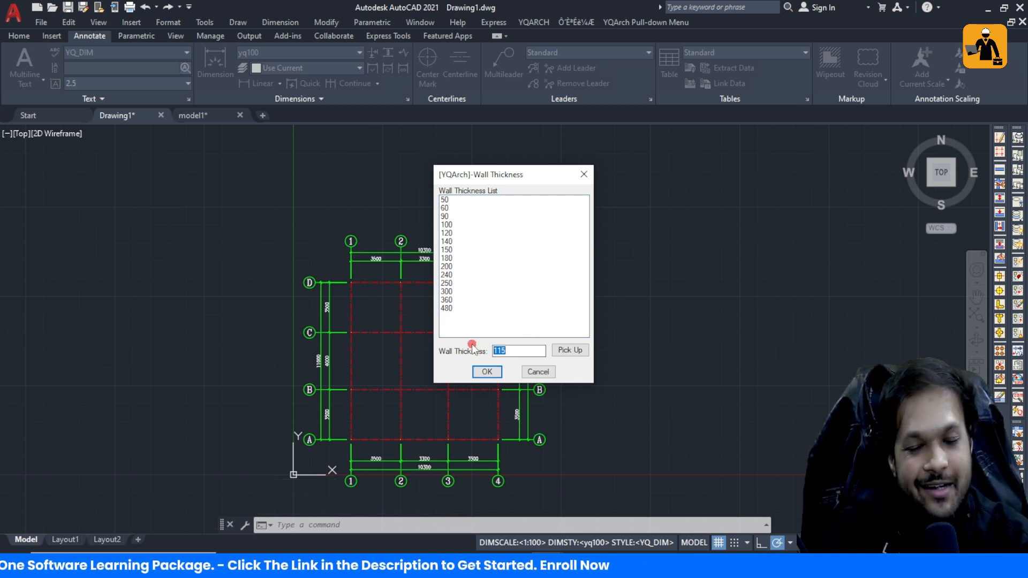
{"action": "type", "text": "230"}
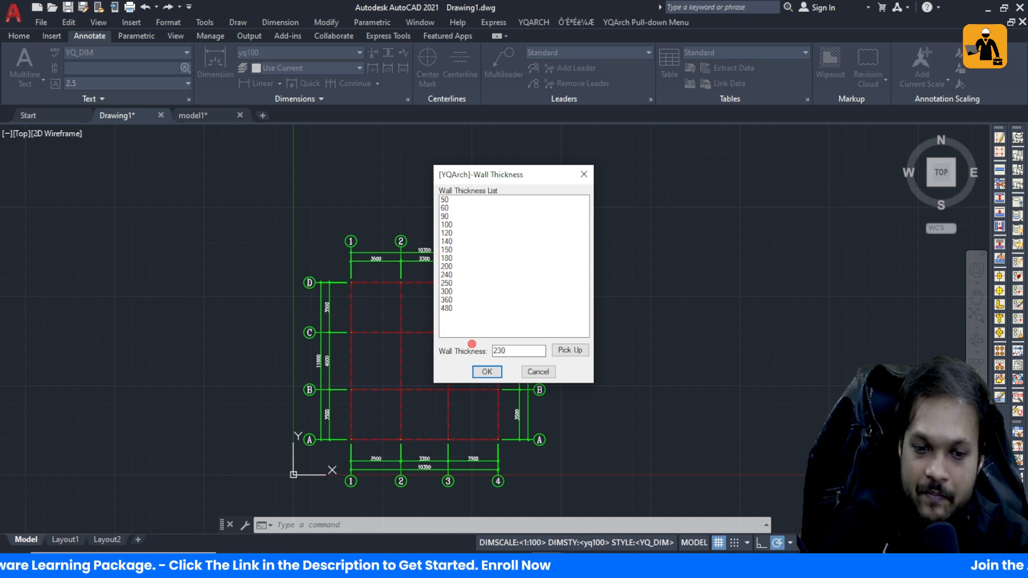
{"action": "left_click", "coordinate": [485, 374]}
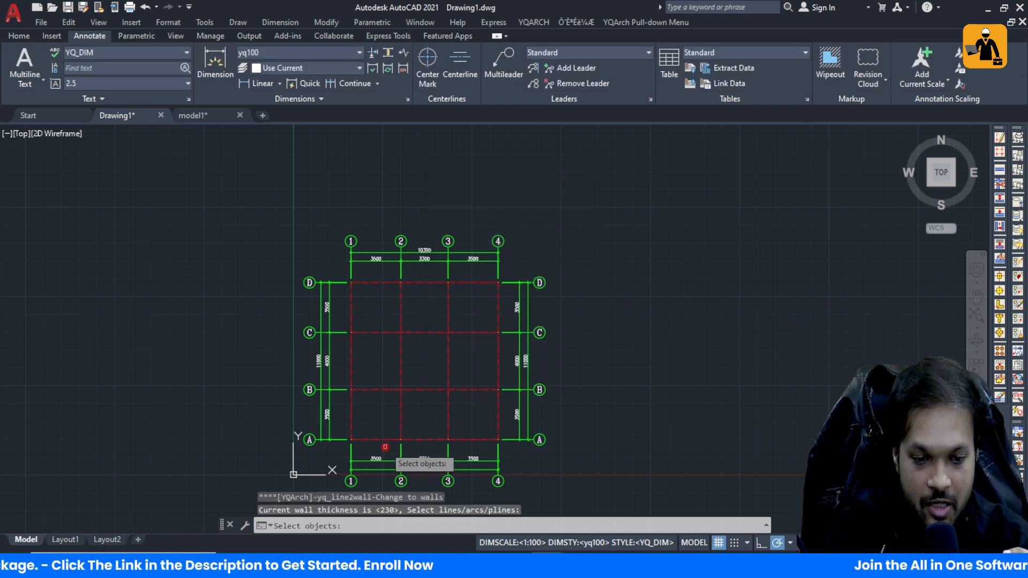
- Convert the axis lines A, D, 1, 3 and 4 to 230-thick walls
{"action": "left_click", "coordinate": [377, 440]}
{"action": "left_click", "coordinate": [351, 422]}
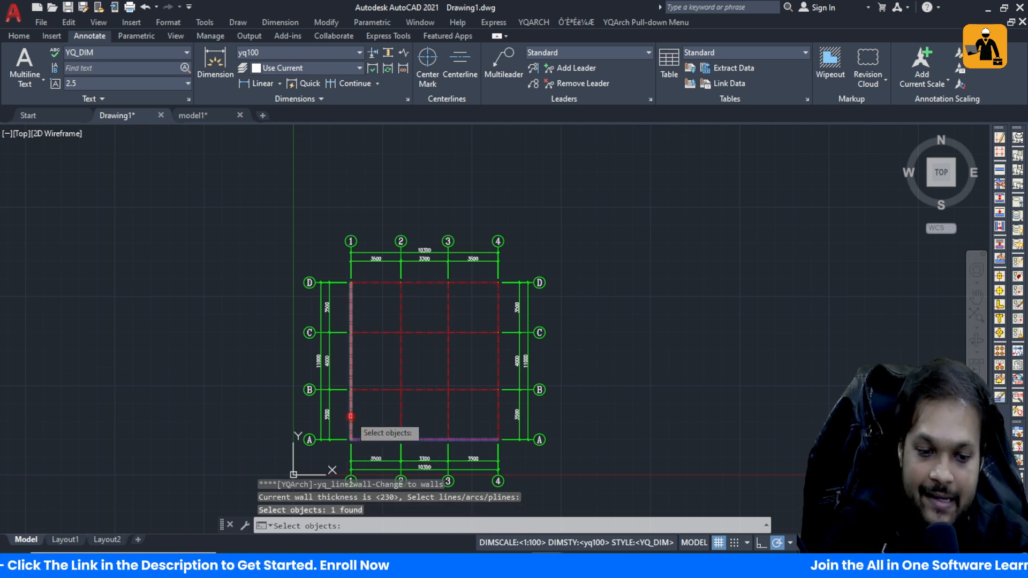
{"action": "left_click", "coordinate": [375, 282]}
{"action": "left_click", "coordinate": [498, 345]}
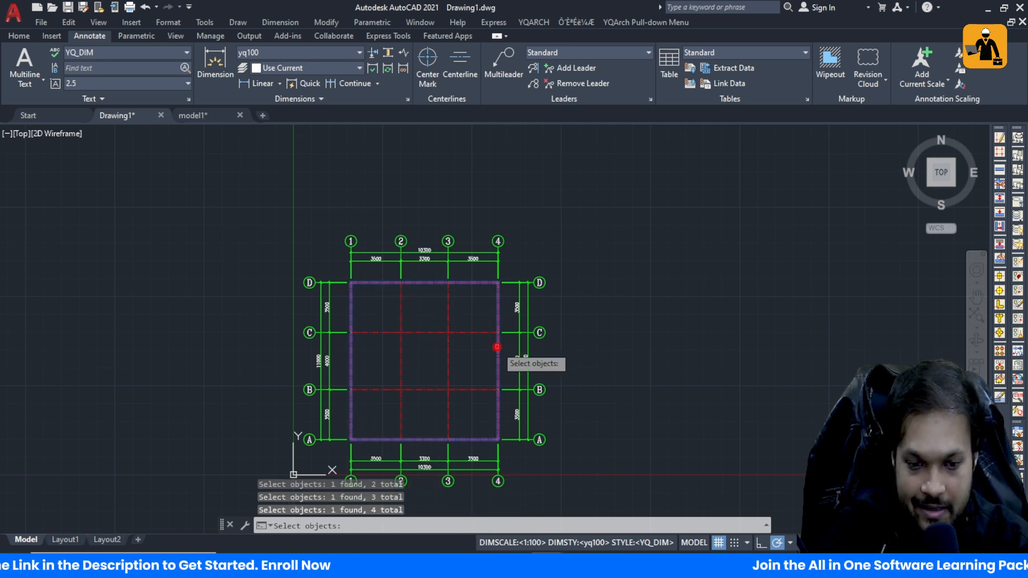
{"action": "left_click", "coordinate": [447, 357]}
{"action": "key", "text": "Return"}
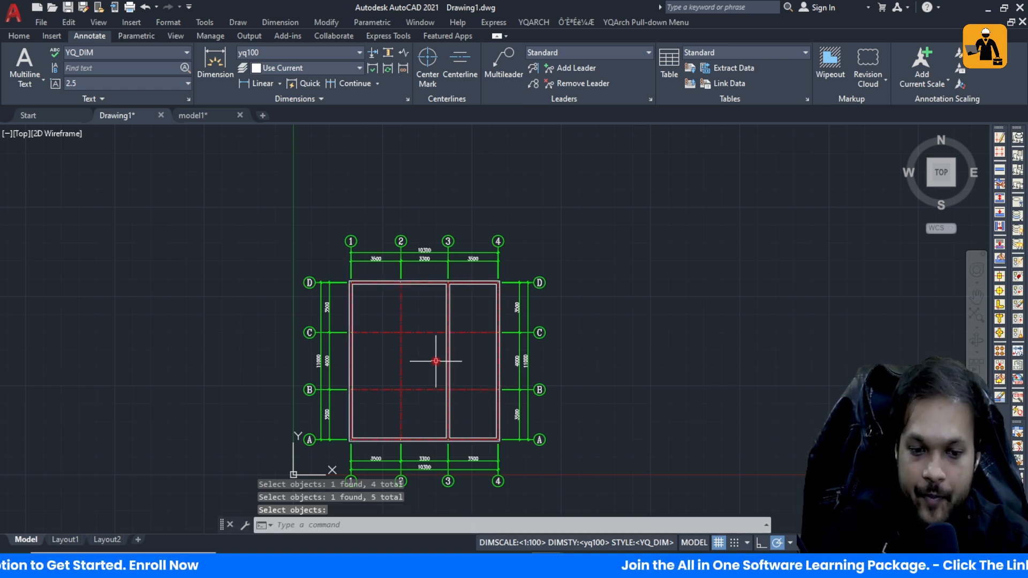
{"action": "scroll", "coordinate": [471, 401], "scroll_direction": "up", "scroll_amount": 5}
{"action": "scroll", "coordinate": [470, 390], "scroll_direction": "down", "scroll_amount": 4}
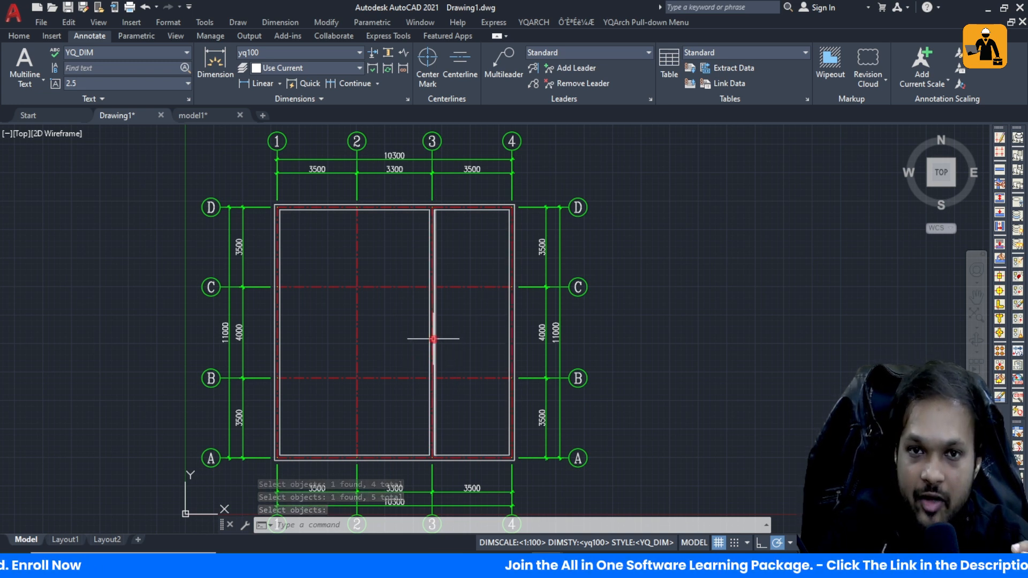
- Change the axis lines 2, B and C to walls with a thickness of 115
{"action": "type", "text": "XWW"}
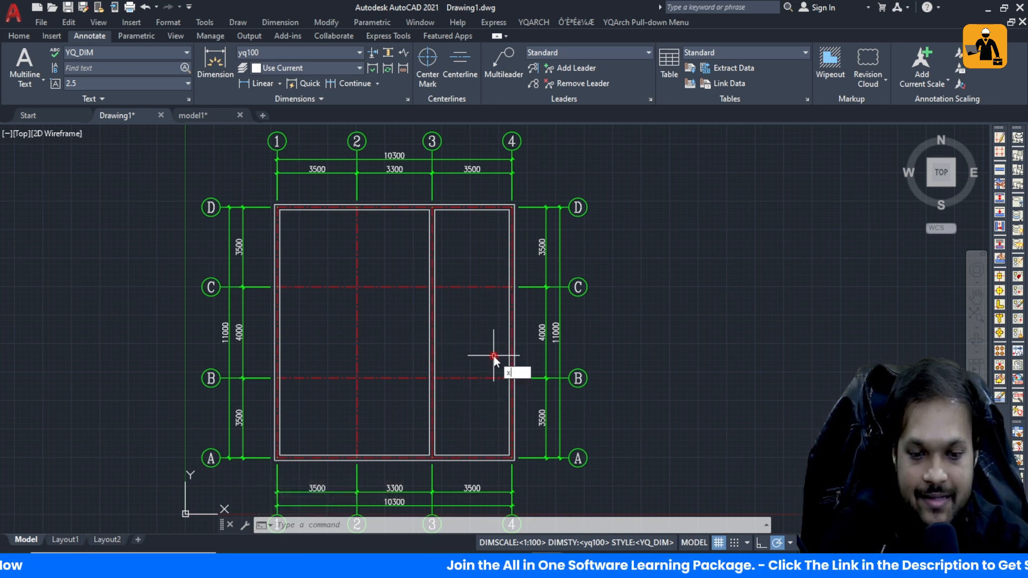
{"action": "key", "text": "Return"}
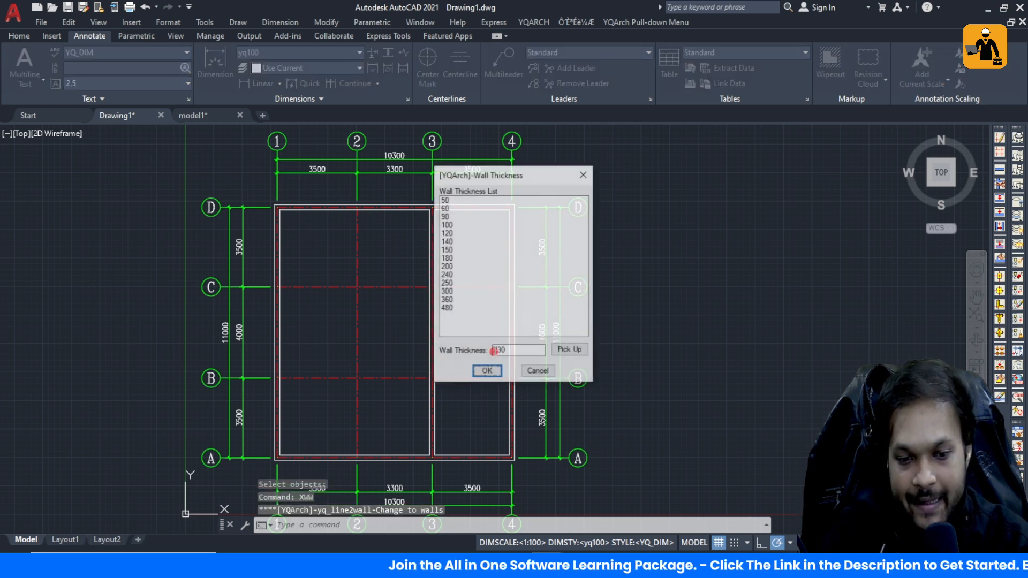
{"action": "left_click_drag", "start_coordinate": [517, 351], "coordinate": [487, 354]}
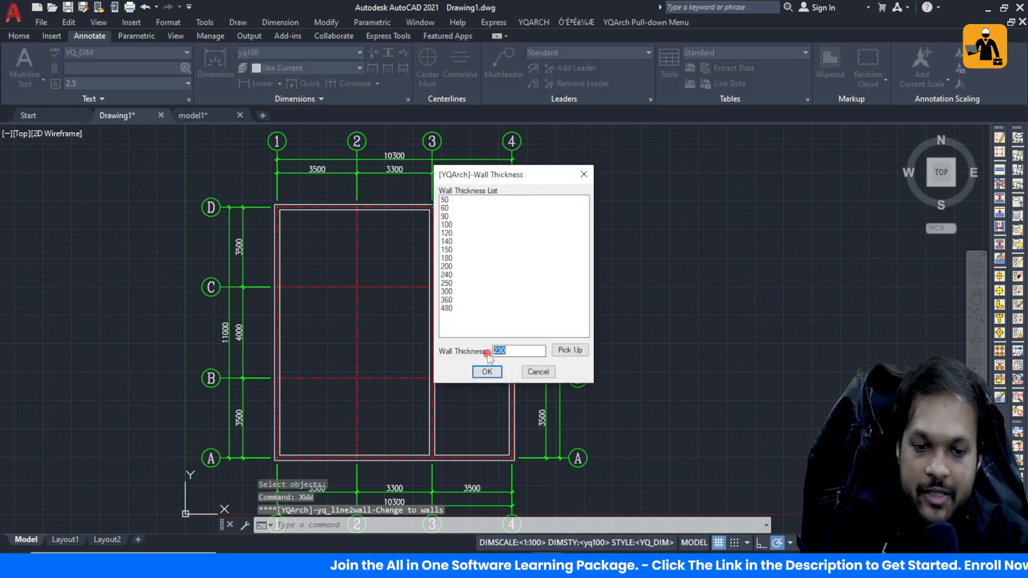
{"action": "type", "text": "115"}
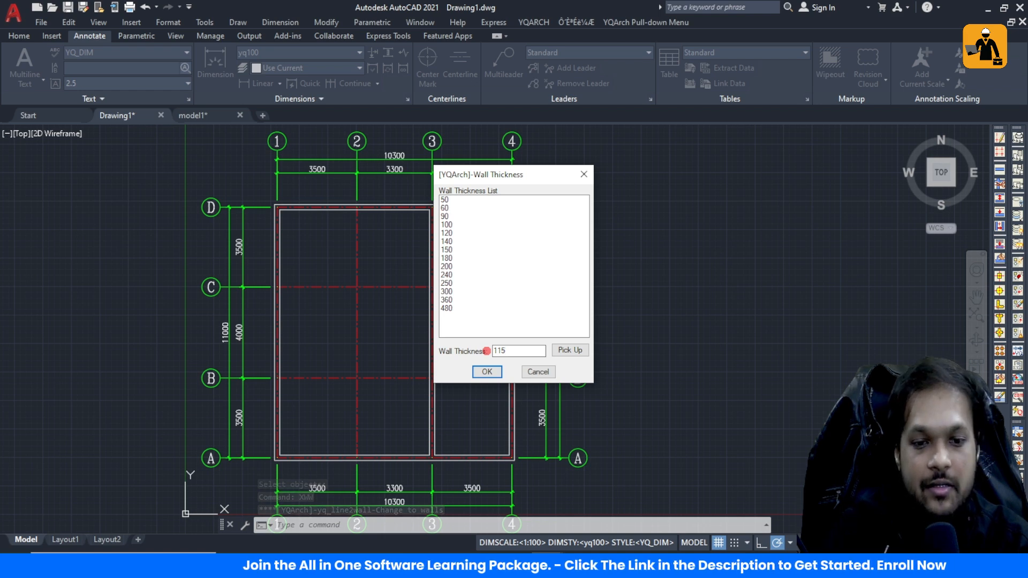
{"action": "left_click", "coordinate": [485, 371]}
{"action": "left_click", "coordinate": [381, 407]}
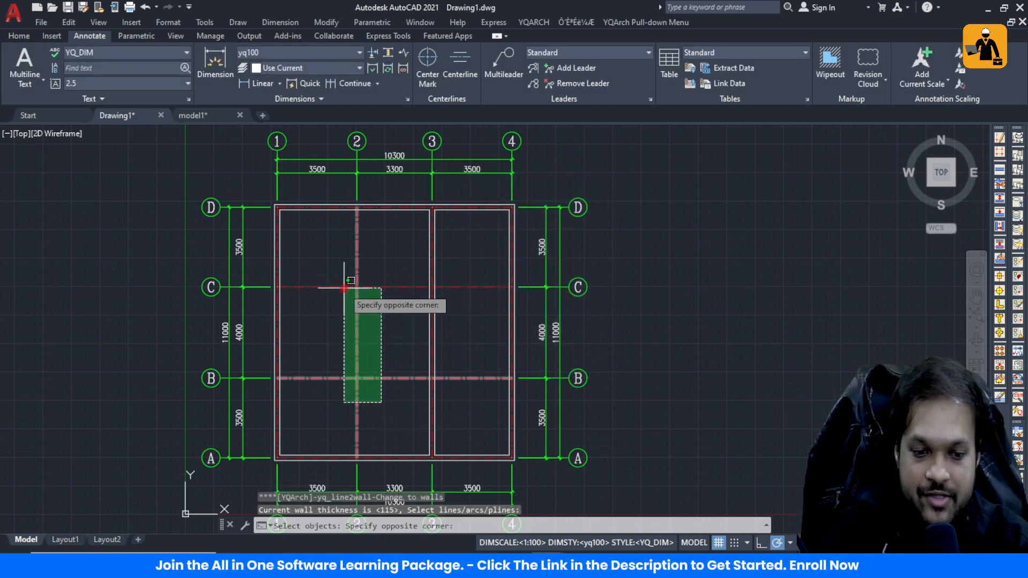
{"action": "left_click", "coordinate": [343, 281]}
{"action": "key", "text": "Return"}
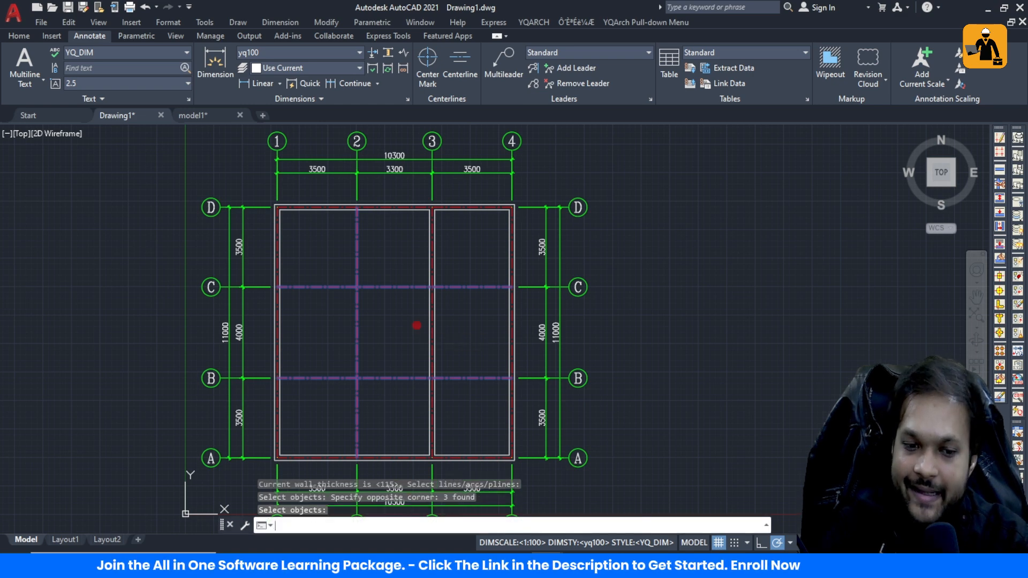
{"action": "scroll", "coordinate": [375, 294], "scroll_direction": "up", "scroll_amount": 4}
{"action": "scroll", "coordinate": [374, 293], "scroll_direction": "down", "scroll_amount": 5}
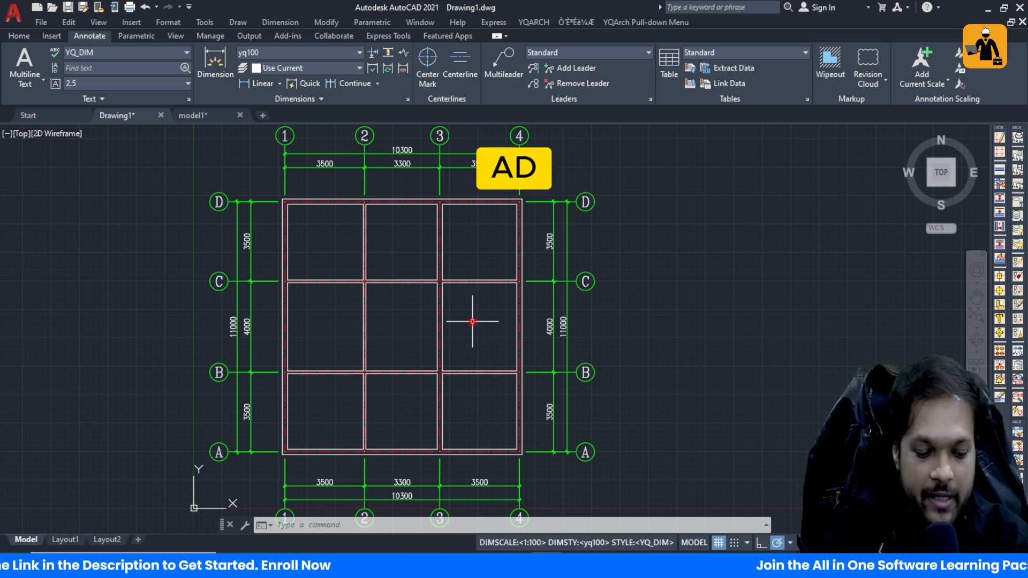
- Open two 900-wide doors with 200 piers in the axis B wall, one on each side of axis 2, swinging toward axis A
{"action": "type", "text": "ad"}
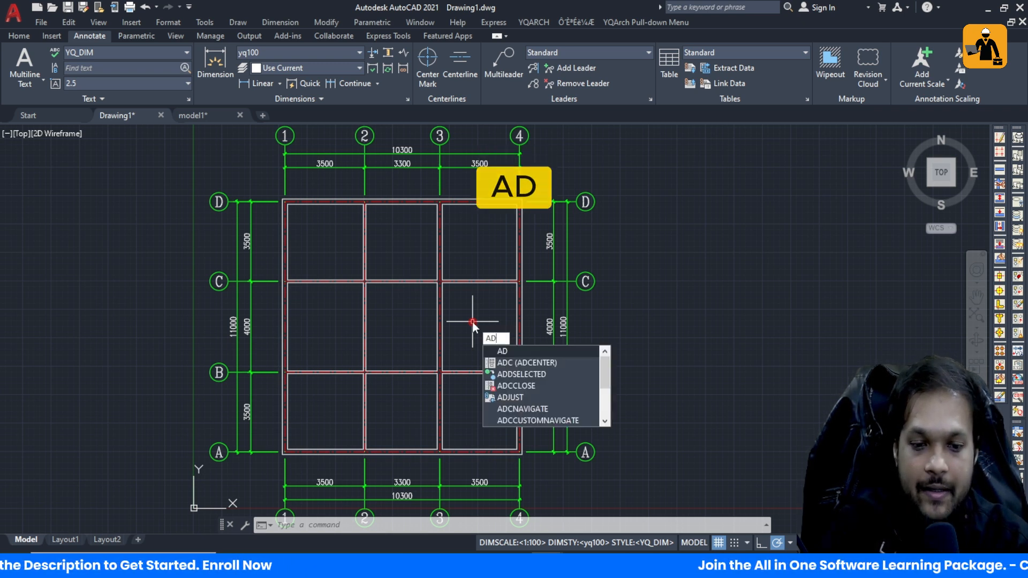
{"action": "key", "text": "Return"}
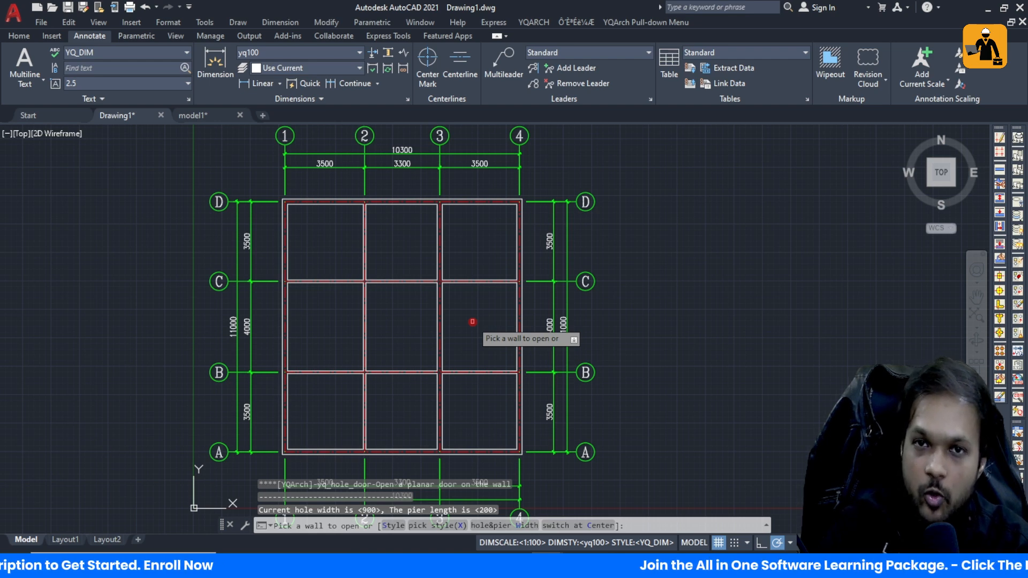
{"action": "scroll", "coordinate": [472, 321], "scroll_direction": "down", "scroll_amount": 2}
{"action": "scroll", "coordinate": [439, 365], "scroll_direction": "up", "scroll_amount": 5}
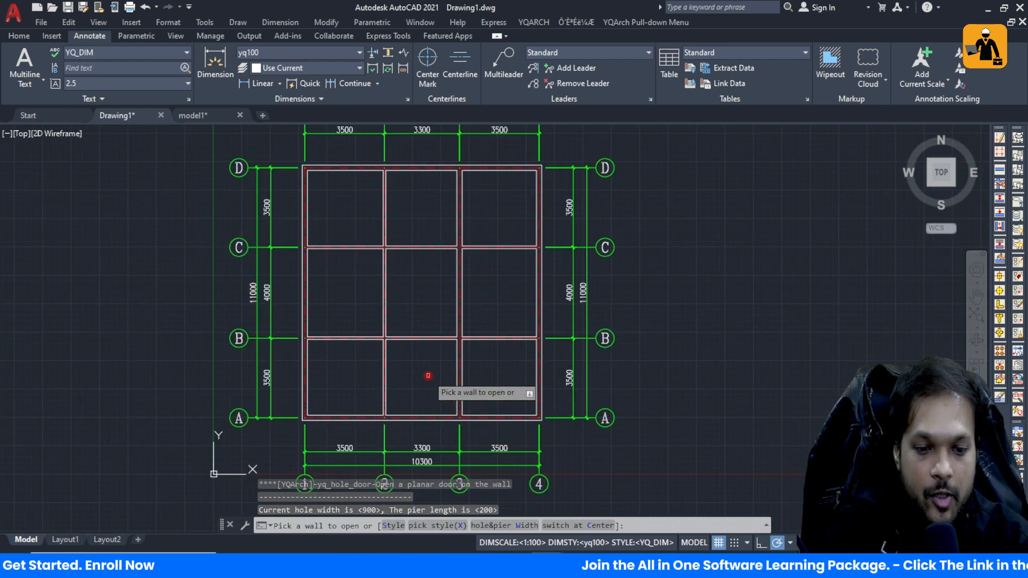
{"action": "scroll", "coordinate": [388, 381], "scroll_direction": "down", "scroll_amount": 1}
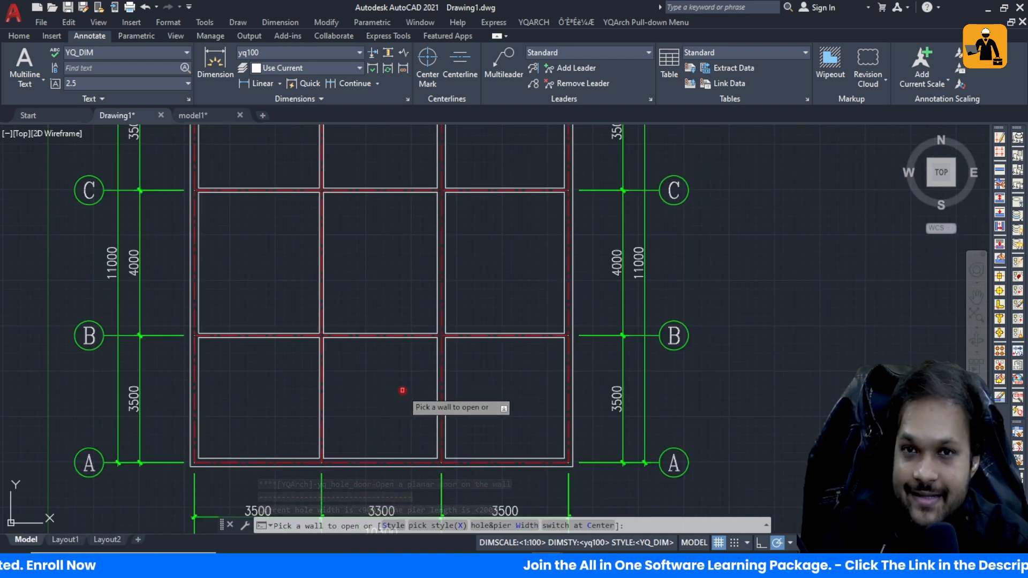
{"action": "scroll", "coordinate": [407, 369], "scroll_direction": "down", "scroll_amount": 2}
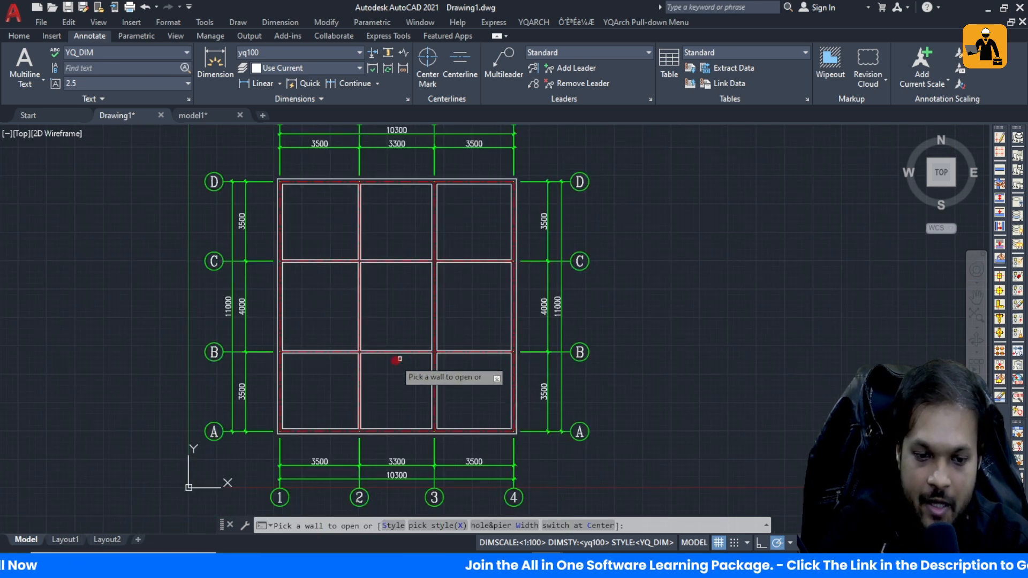
{"action": "scroll", "coordinate": [378, 356], "scroll_direction": "up", "scroll_amount": 2}
{"action": "scroll", "coordinate": [374, 338], "scroll_direction": "up", "scroll_amount": 5}
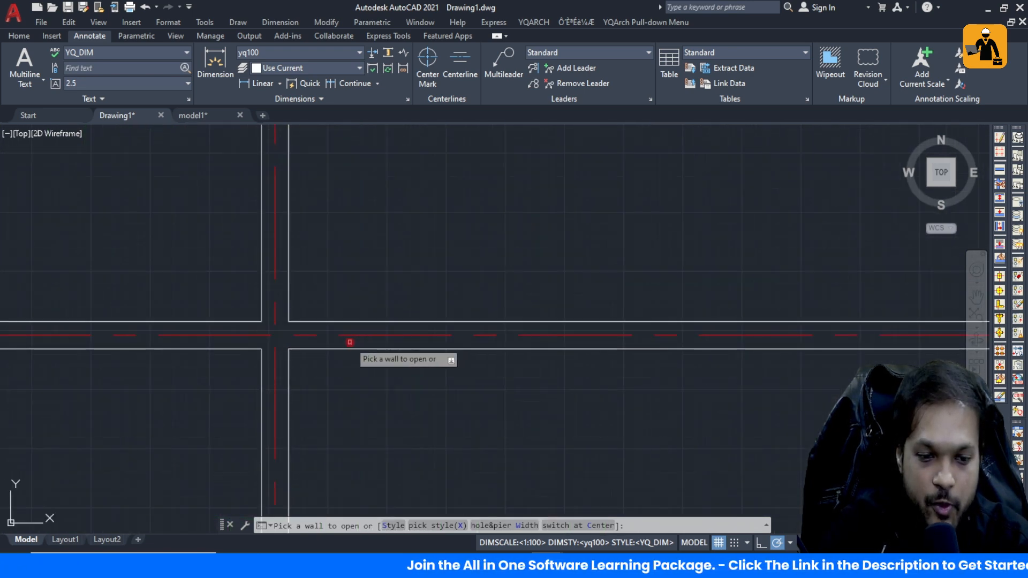
{"action": "left_click", "coordinate": [341, 330]}
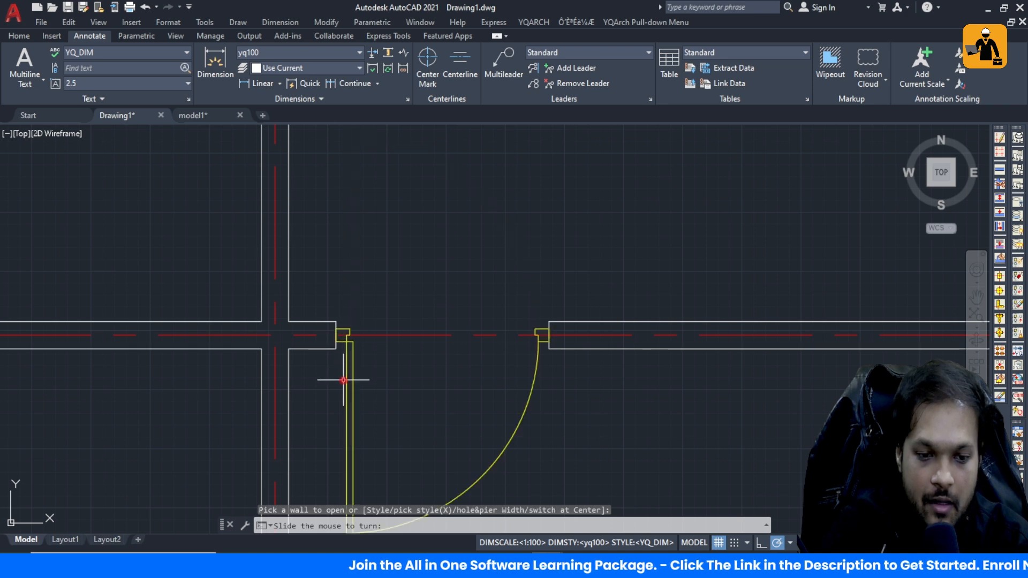
{"action": "left_click", "coordinate": [343, 369]}
{"action": "scroll", "coordinate": [343, 368], "scroll_direction": "down", "scroll_amount": 5}
{"action": "left_click", "coordinate": [341, 369]}
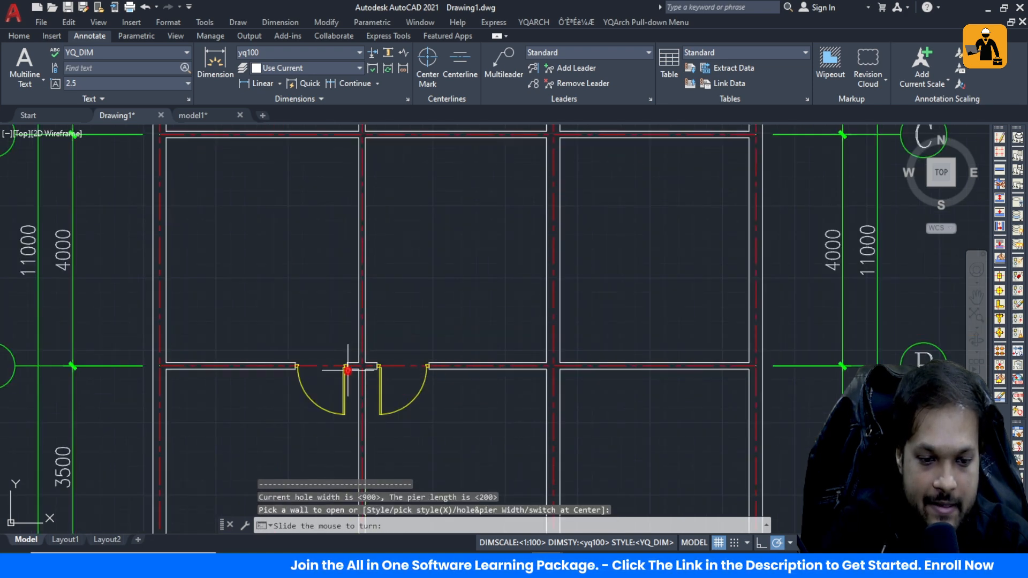
{"action": "left_click", "coordinate": [356, 390]}
- Set the default door type to DR_D01 and open a door in the axis 2 wall just above axis C, swinging toward axis 1
{"action": "scroll", "coordinate": [356, 391], "scroll_direction": "down", "scroll_amount": 5}
{"action": "scroll", "coordinate": [364, 382], "scroll_direction": "up", "scroll_amount": 5}
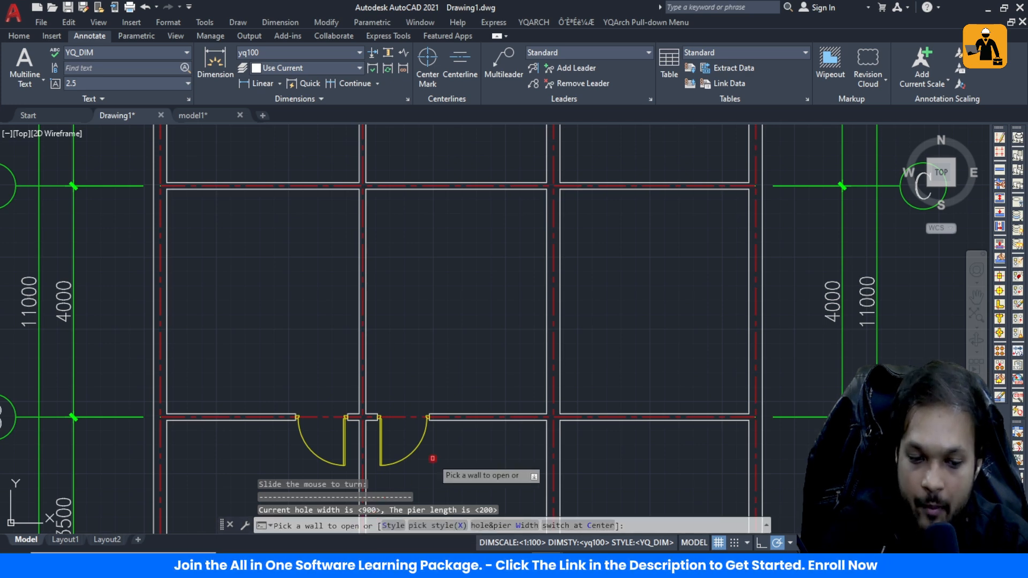
{"action": "type", "text": "S"}
{"action": "key", "text": "Return"}
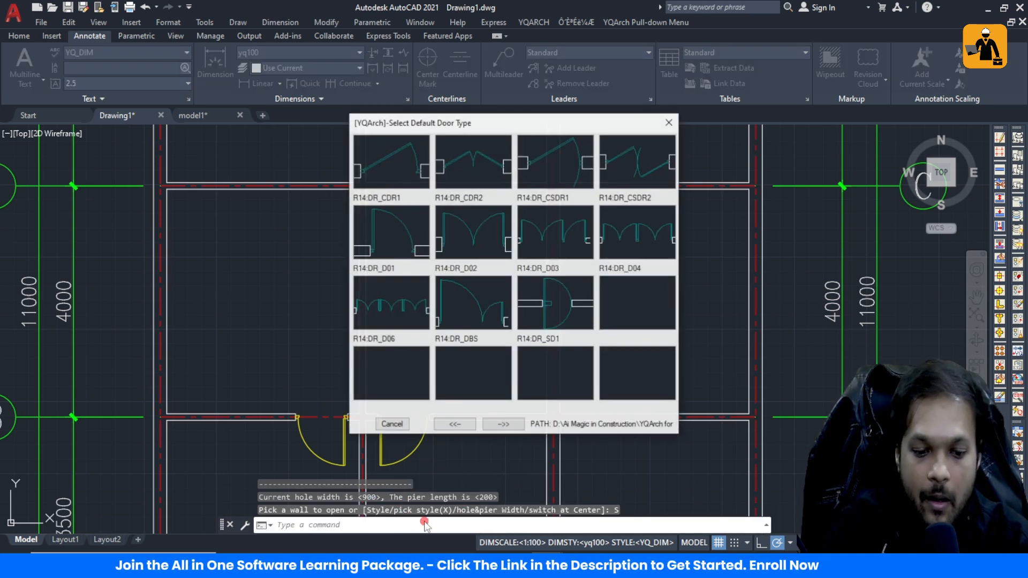
{"action": "left_click", "coordinate": [401, 237]}
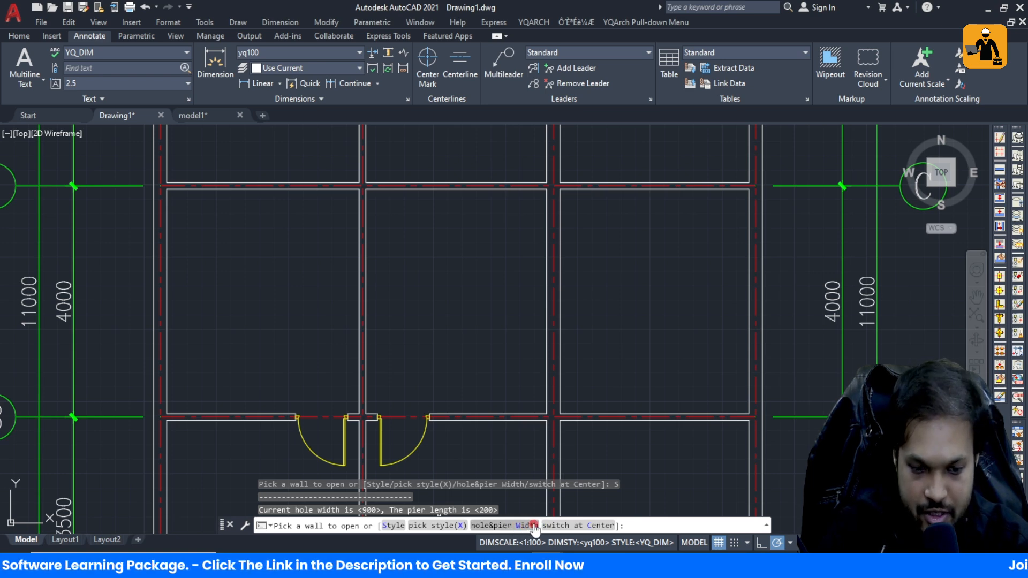
{"action": "scroll", "coordinate": [344, 257], "scroll_direction": "down", "scroll_amount": 3}
{"action": "scroll", "coordinate": [339, 294], "scroll_direction": "up", "scroll_amount": 6}
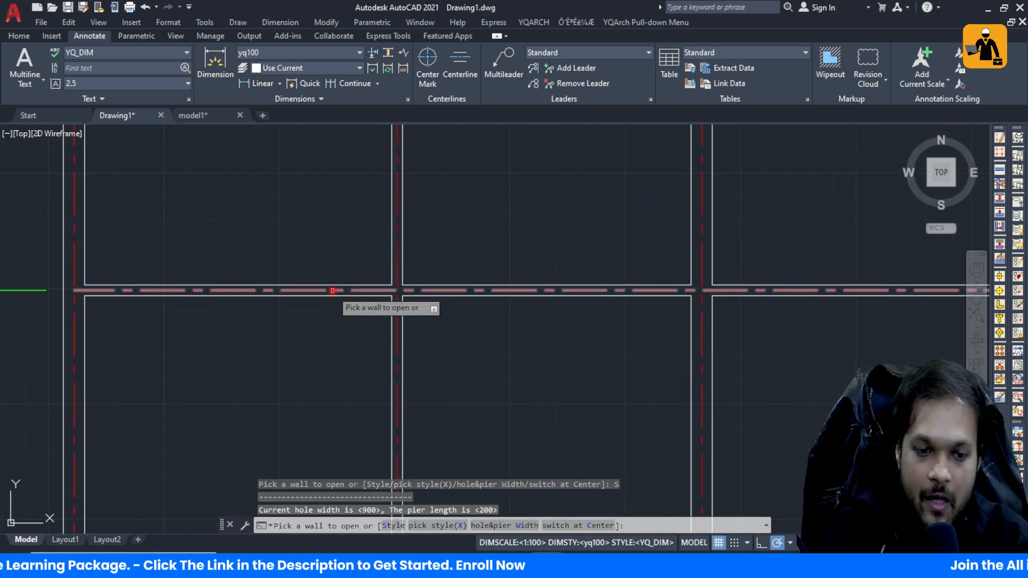
{"action": "left_click", "coordinate": [390, 258]}
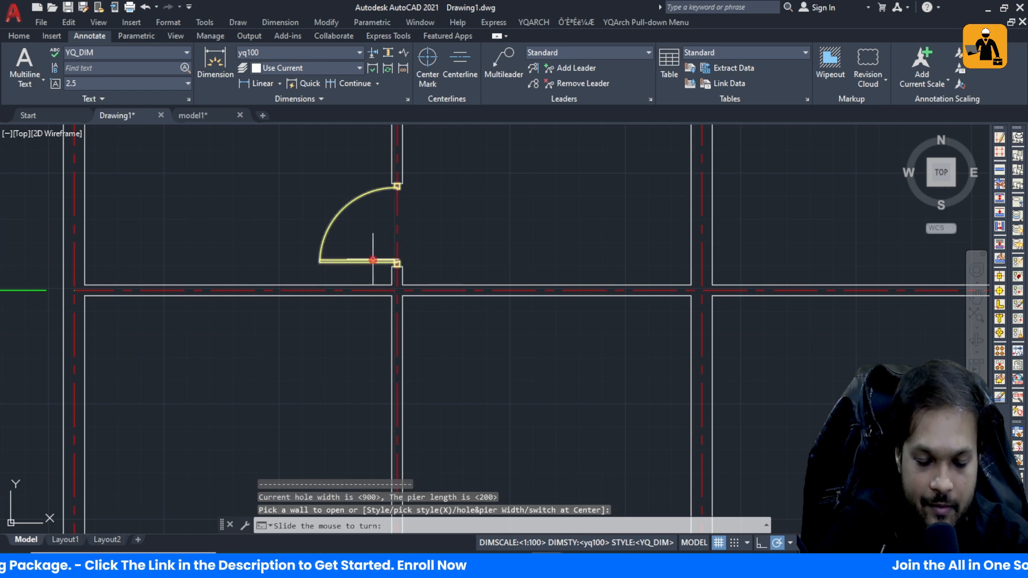
{"action": "left_click", "coordinate": [370, 260]}
{"action": "scroll", "coordinate": [435, 278], "scroll_direction": "down", "scroll_amount": 4}
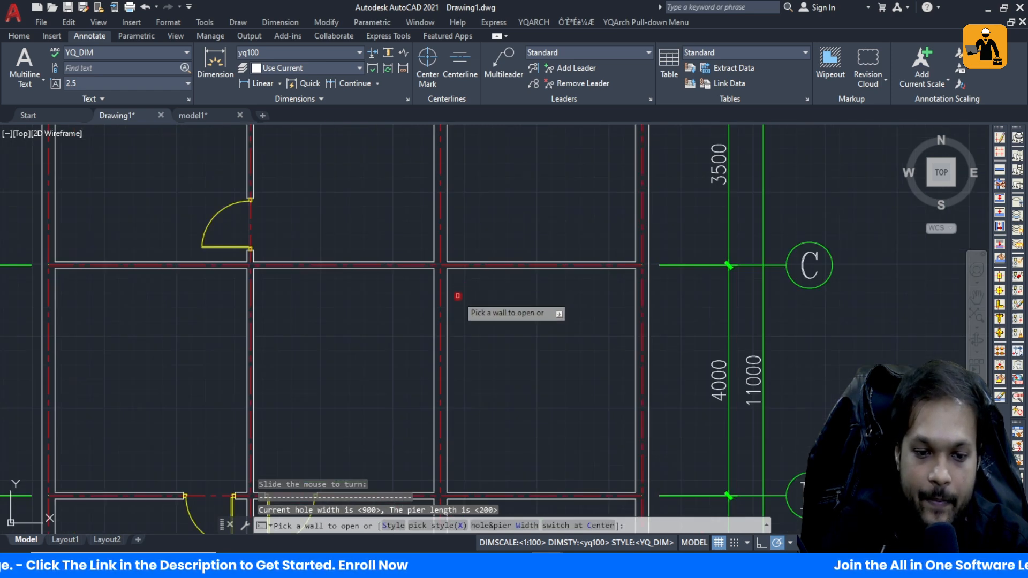
- Open two doors in the axis 3 wall, one just below and one just above axis C, both swinging toward axis 4
{"action": "scroll", "coordinate": [458, 294], "scroll_direction": "up", "scroll_amount": 4}
{"action": "left_click", "coordinate": [449, 294]}
{"action": "left_click", "coordinate": [451, 296]}
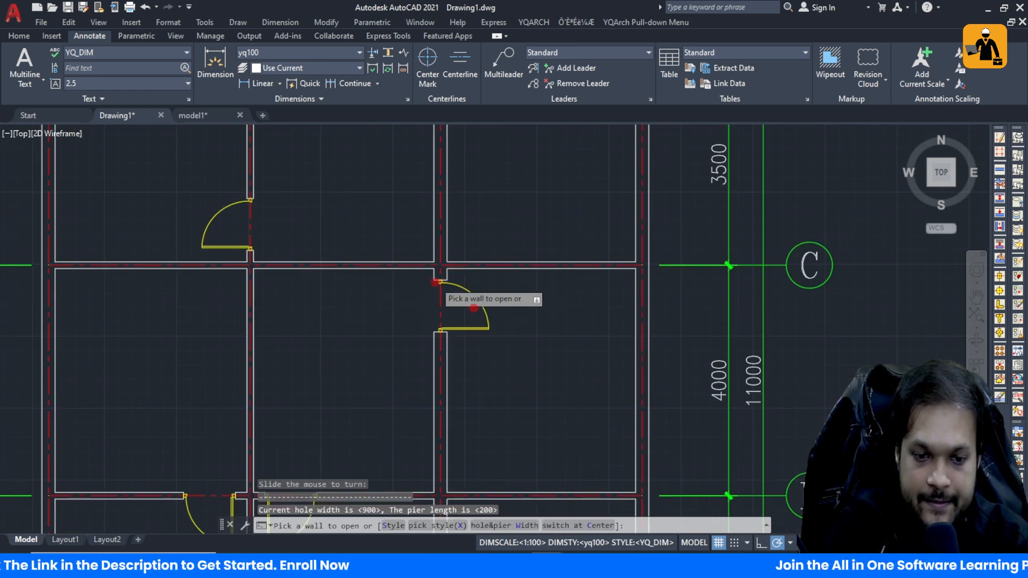
{"action": "scroll", "coordinate": [442, 293], "scroll_direction": "down", "scroll_amount": 4}
{"action": "scroll", "coordinate": [445, 256], "scroll_direction": "up", "scroll_amount": 4}
{"action": "left_click", "coordinate": [449, 298]}
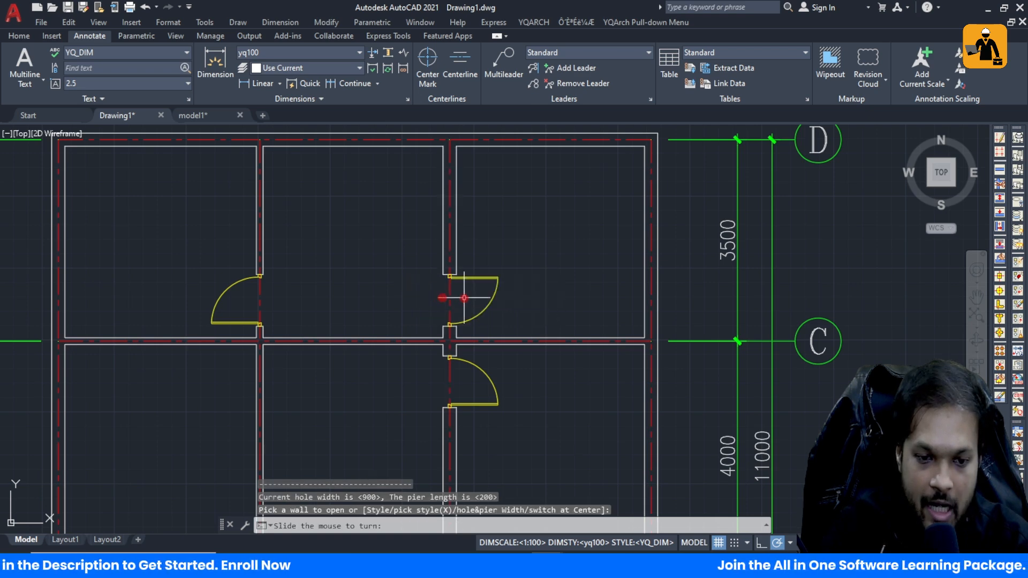
{"action": "left_click", "coordinate": [410, 323]}
- Open a door in the axis C wall between axes 2 and 3 swinging toward D, and one in the axis B wall right of axis 3 swinging toward A
{"action": "left_click", "coordinate": [394, 344]}
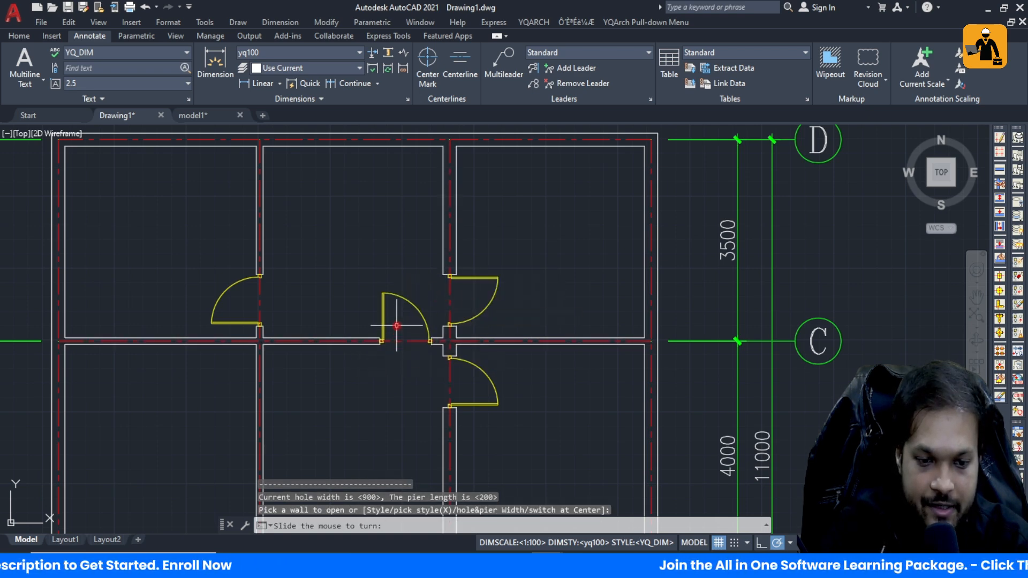
{"action": "left_click", "coordinate": [399, 326]}
{"action": "scroll", "coordinate": [430, 270], "scroll_direction": "down", "scroll_amount": 4}
{"action": "scroll", "coordinate": [412, 386], "scroll_direction": "up", "scroll_amount": 4}
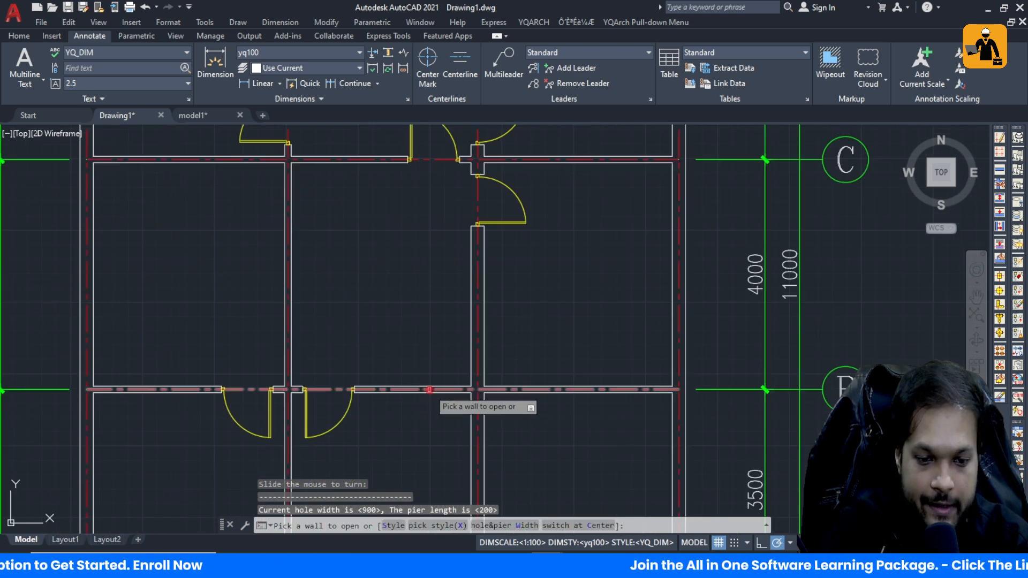
{"action": "left_click", "coordinate": [515, 393]}
{"action": "left_click", "coordinate": [516, 431]}
{"action": "scroll", "coordinate": [517, 431], "scroll_direction": "down", "scroll_amount": 4}
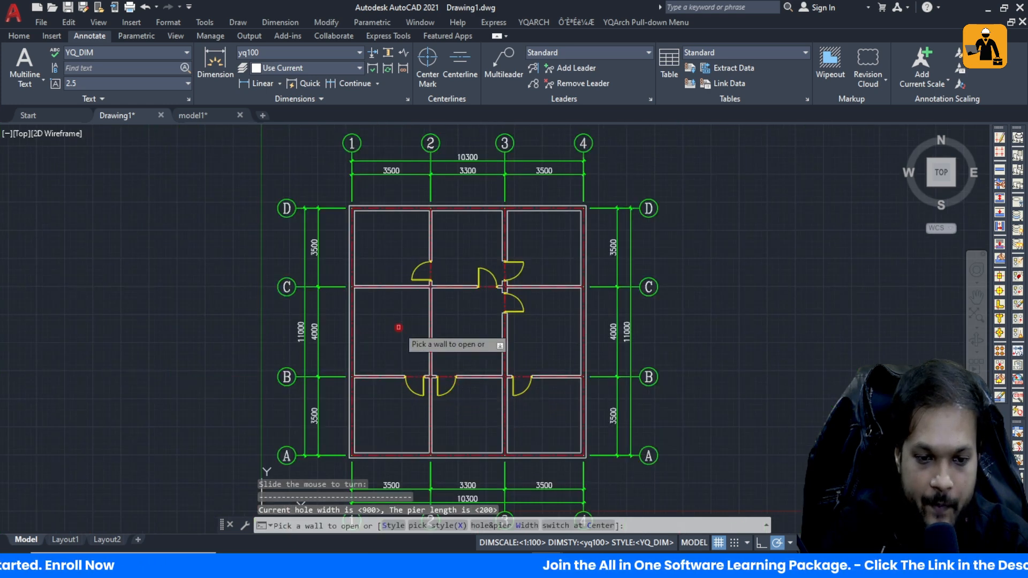
- Open two adjacent doors in the axis 1 outer wall between axes B and C, both swinging into the room
{"action": "scroll", "coordinate": [364, 337], "scroll_direction": "up", "scroll_amount": 4}
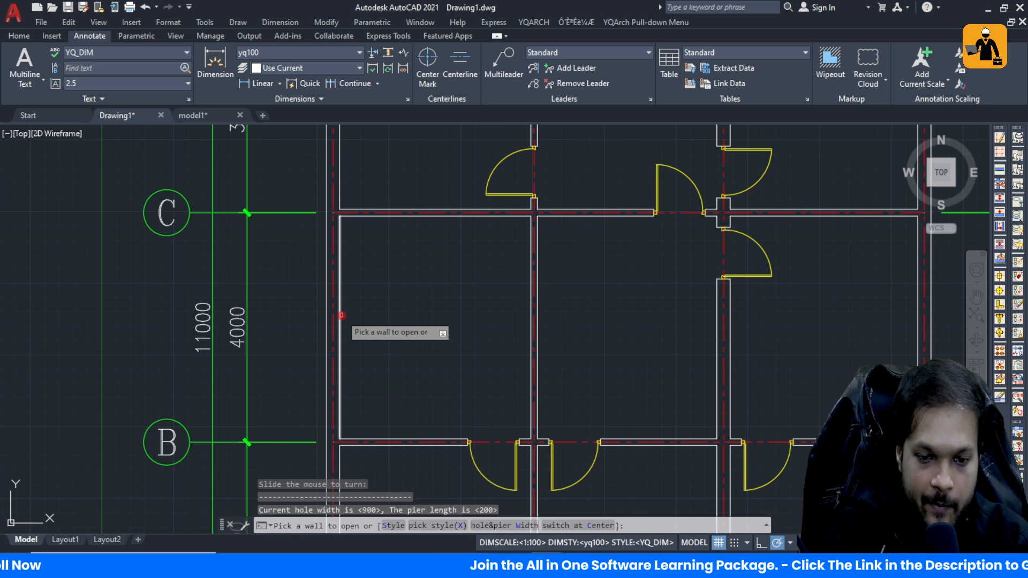
{"action": "left_click", "coordinate": [340, 231]}
{"action": "left_click", "coordinate": [393, 235]}
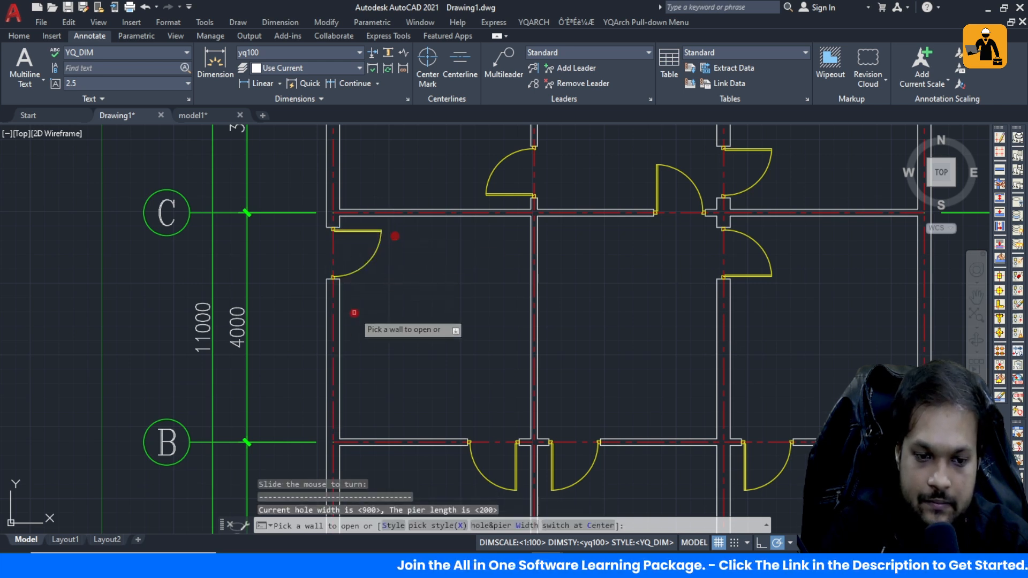
{"action": "left_click", "coordinate": [341, 287]}
{"action": "left_click", "coordinate": [348, 324]}
{"action": "scroll", "coordinate": [412, 329], "scroll_direction": "down", "scroll_amount": 4}
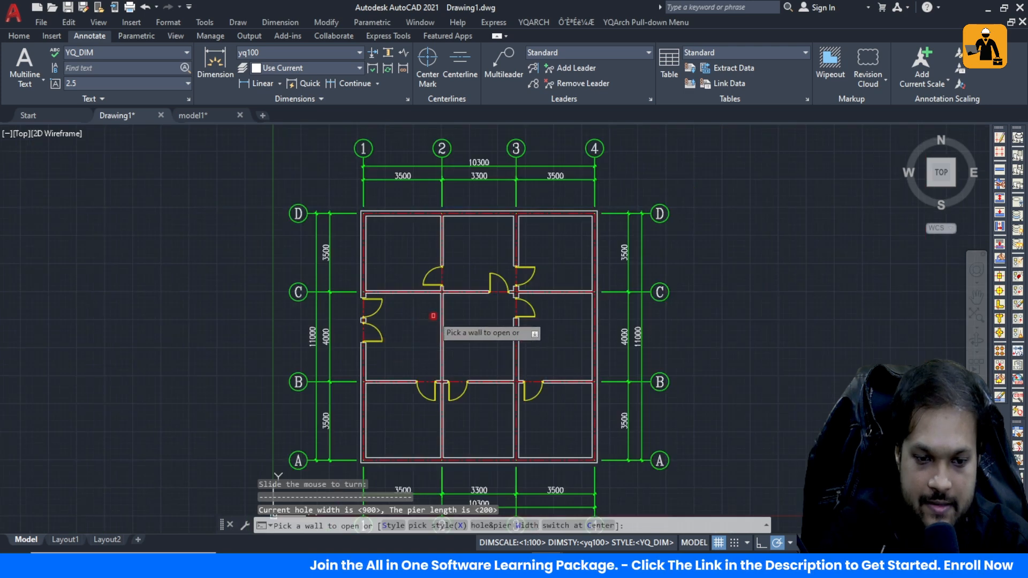
{"action": "scroll", "coordinate": [434, 316], "scroll_direction": "up", "scroll_amount": 4}
{"action": "scroll", "coordinate": [402, 319], "scroll_direction": "down", "scroll_amount": 2}
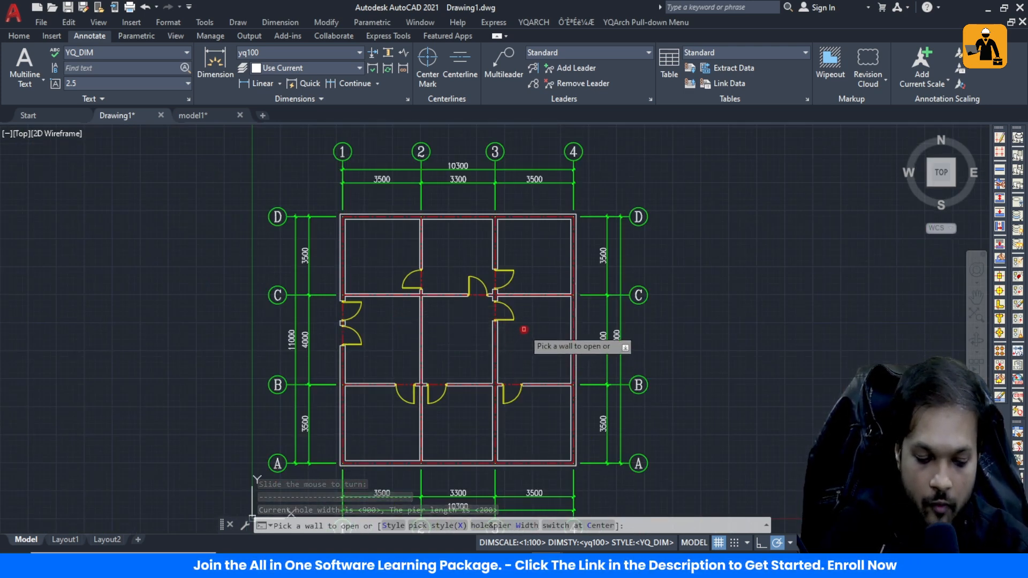
- End the door command and open 1500-wide planar windows with AW, centred in all three bays of the axis D outer wall
{"action": "type", "text": "aw"}
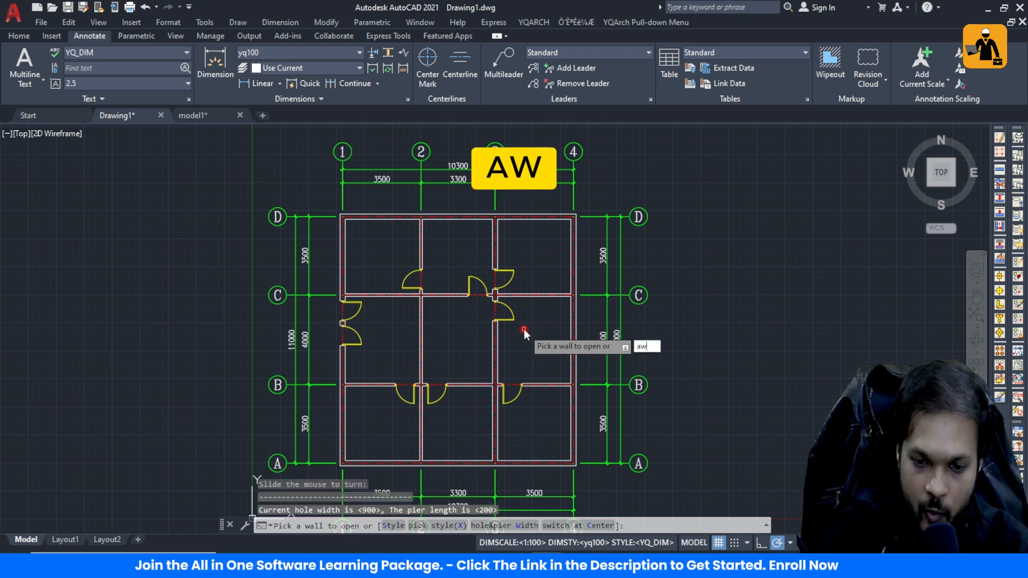
{"action": "key", "text": "Return"}
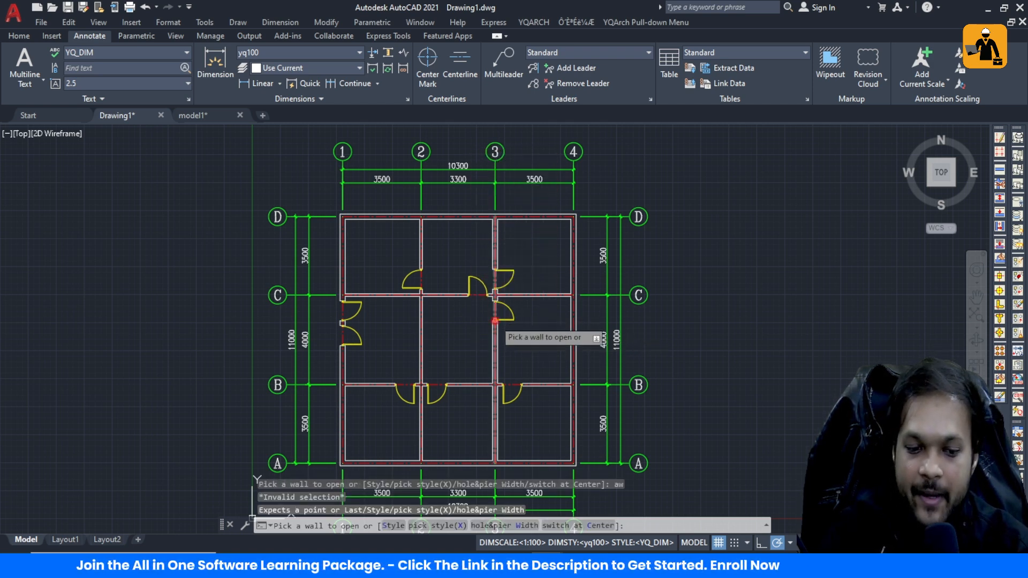
{"action": "key", "text": "Escape"}
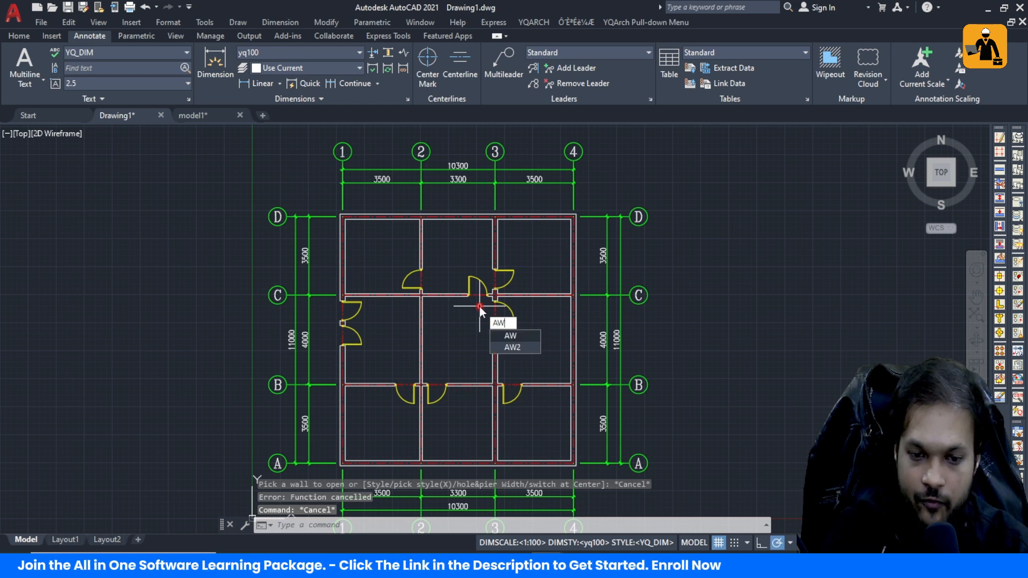
{"action": "key", "text": "Return"}
{"action": "scroll", "coordinate": [457, 229], "scroll_direction": "up", "scroll_amount": 4}
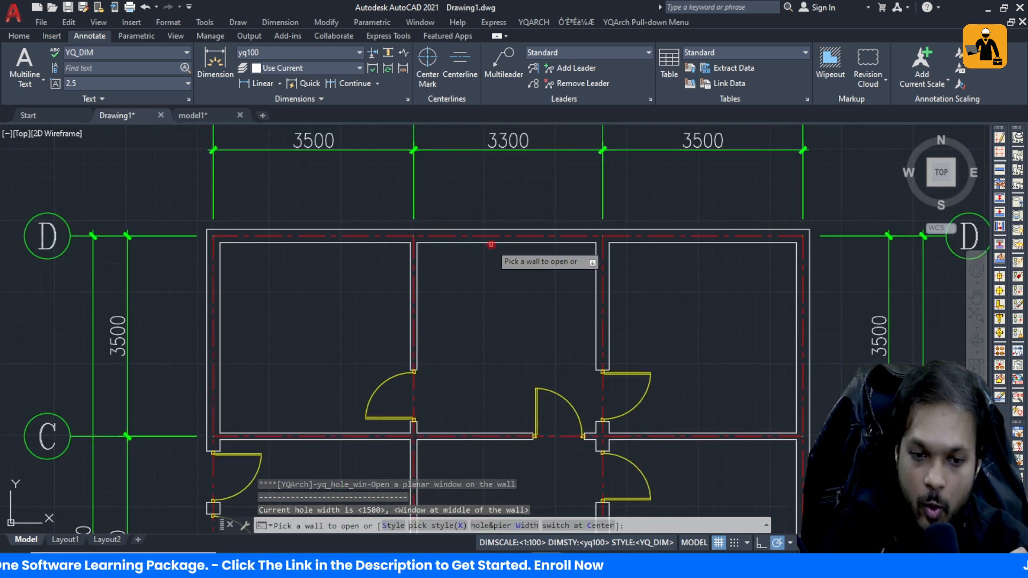
{"action": "left_click", "coordinate": [489, 237]}
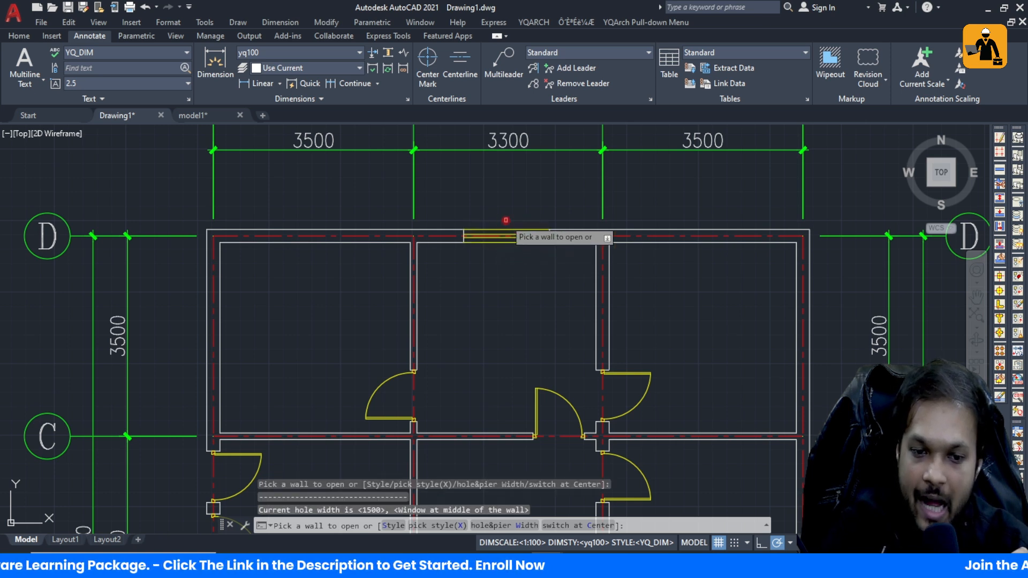
{"action": "left_click", "coordinate": [284, 237]}
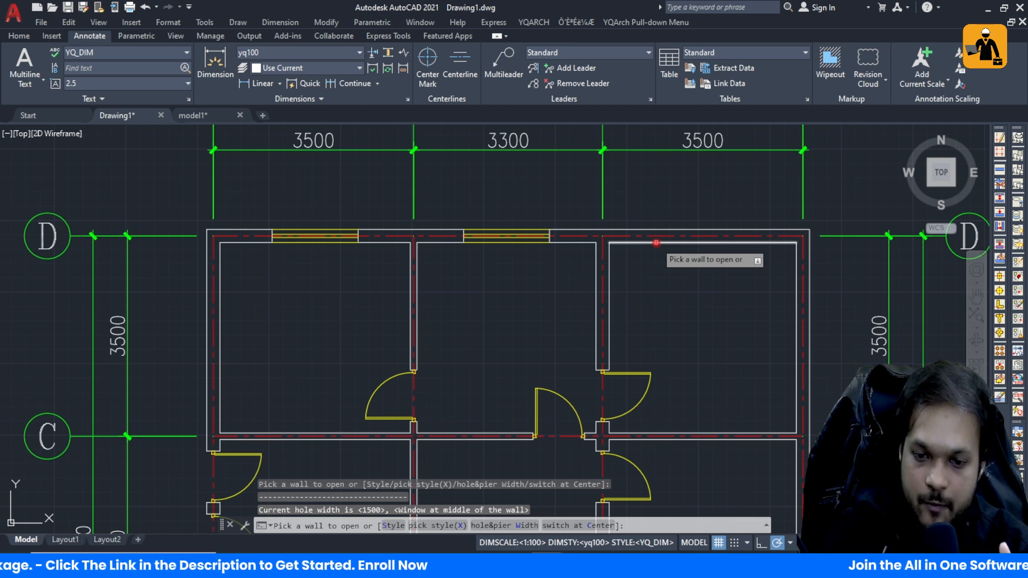
{"action": "left_click", "coordinate": [656, 242]}
- Open a 1500-wide window in each of the three bays of the axis 4 outer wall
{"action": "scroll", "coordinate": [702, 372], "scroll_direction": "down", "scroll_amount": 4}
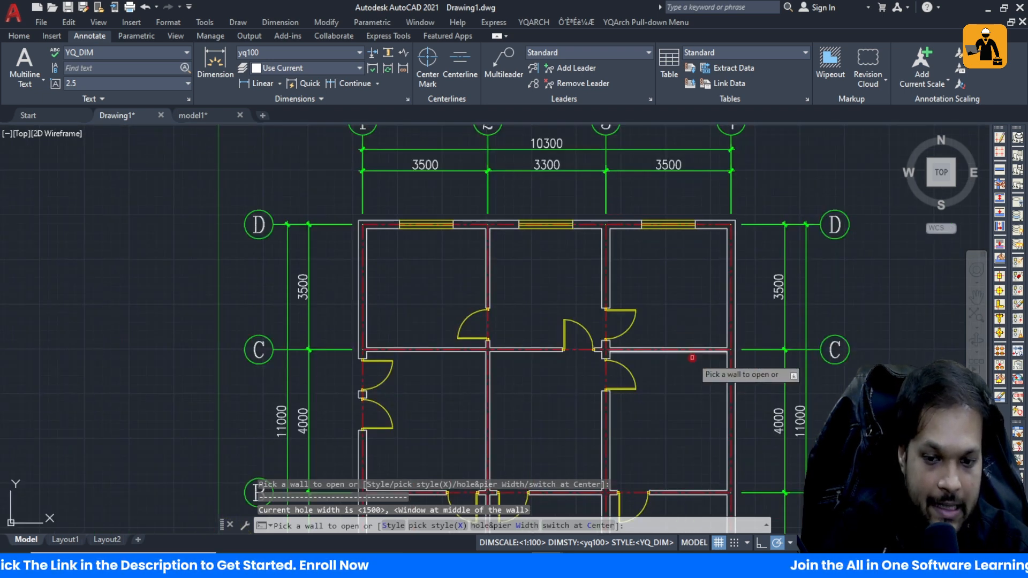
{"action": "left_click", "coordinate": [720, 382]}
{"action": "scroll", "coordinate": [723, 407], "scroll_direction": "up", "scroll_amount": 2}
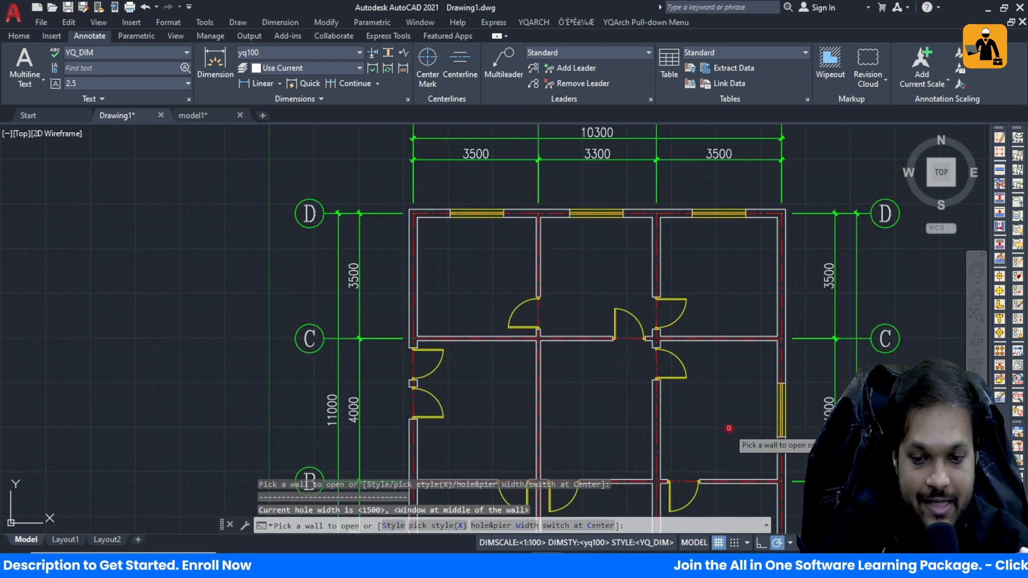
{"action": "scroll", "coordinate": [696, 398], "scroll_direction": "down", "scroll_amount": 5}
{"action": "scroll", "coordinate": [647, 399], "scroll_direction": "up", "scroll_amount": 3}
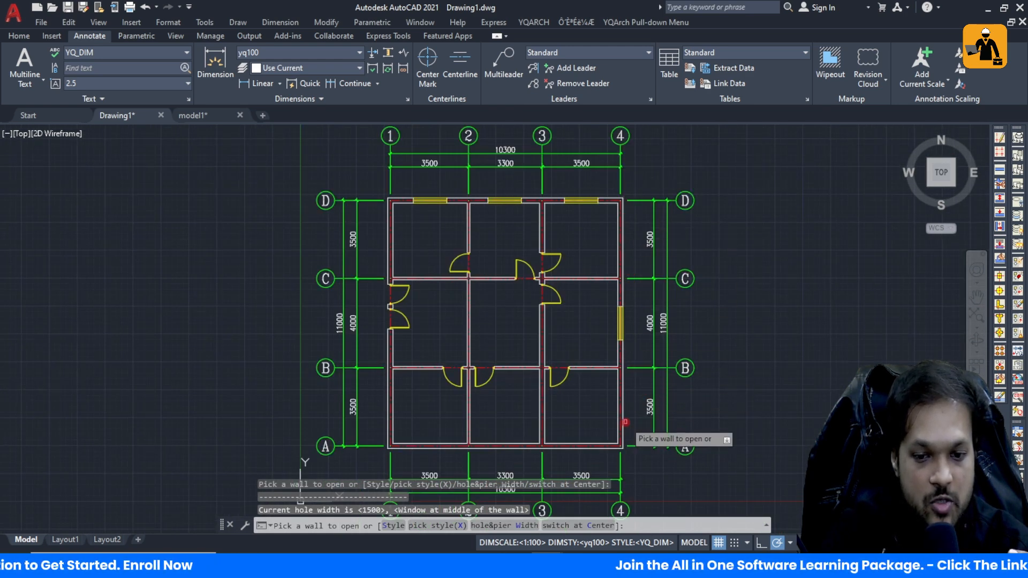
{"action": "left_click", "coordinate": [623, 394]}
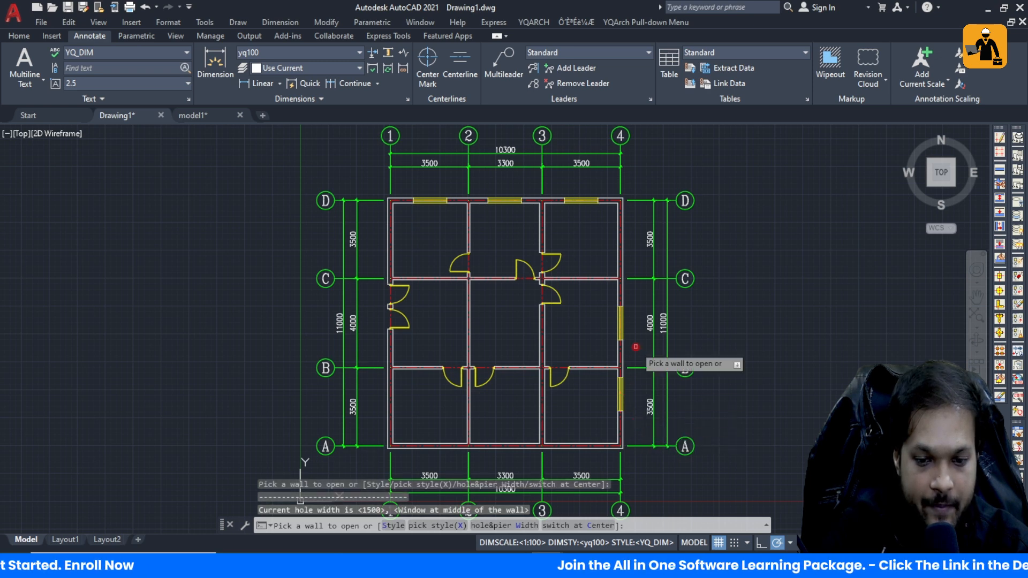
{"action": "left_click", "coordinate": [623, 252]}
- Open two 1500-wide windows in the axis 1 outer wall, one between axes C and D and one between A and B
{"action": "scroll", "coordinate": [473, 259], "scroll_direction": "up", "scroll_amount": 2}
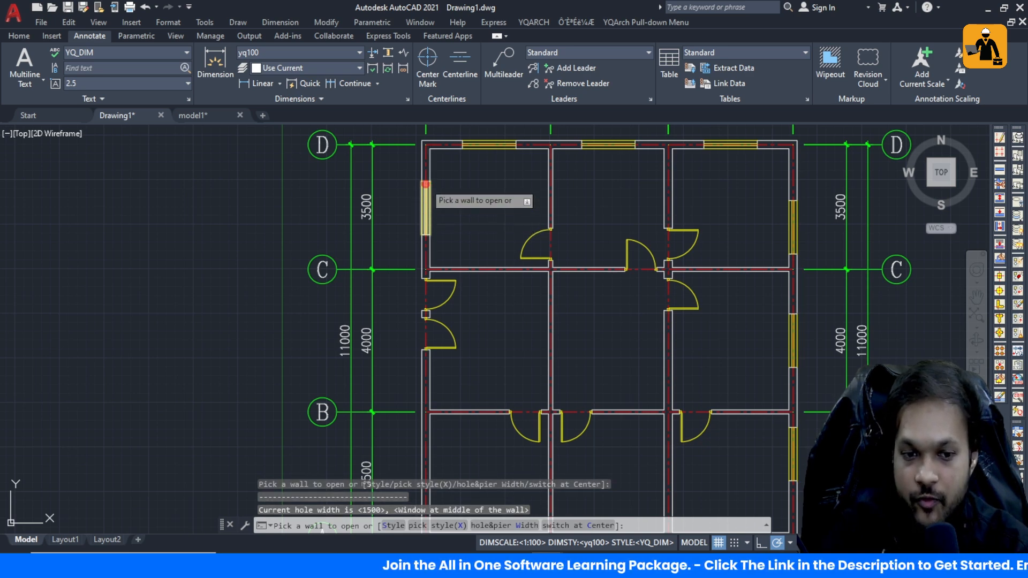
{"action": "left_click", "coordinate": [432, 212]}
{"action": "scroll", "coordinate": [439, 300], "scroll_direction": "down", "scroll_amount": 4}
{"action": "scroll", "coordinate": [441, 326], "scroll_direction": "up", "scroll_amount": 4}
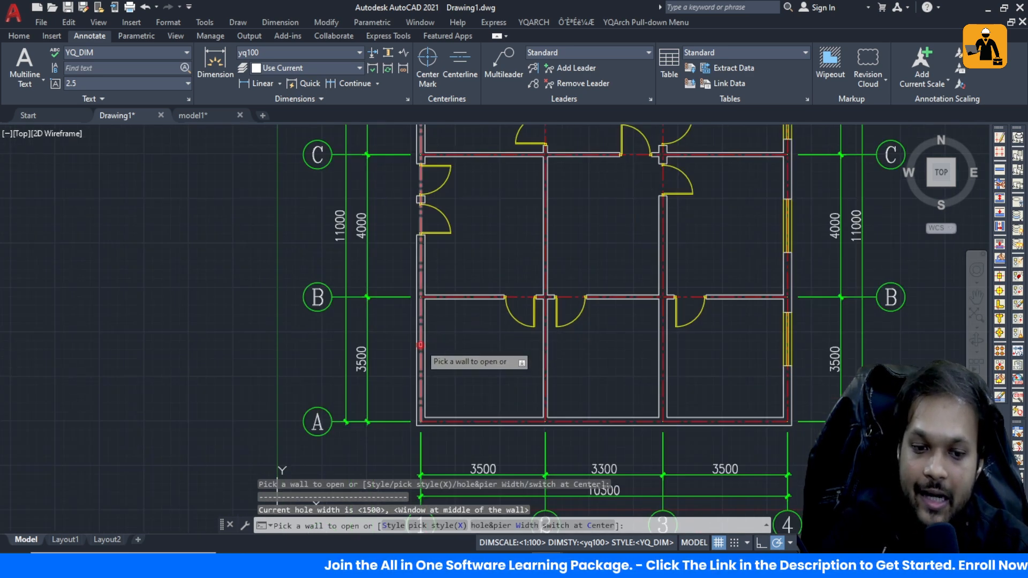
{"action": "left_click", "coordinate": [419, 342]}
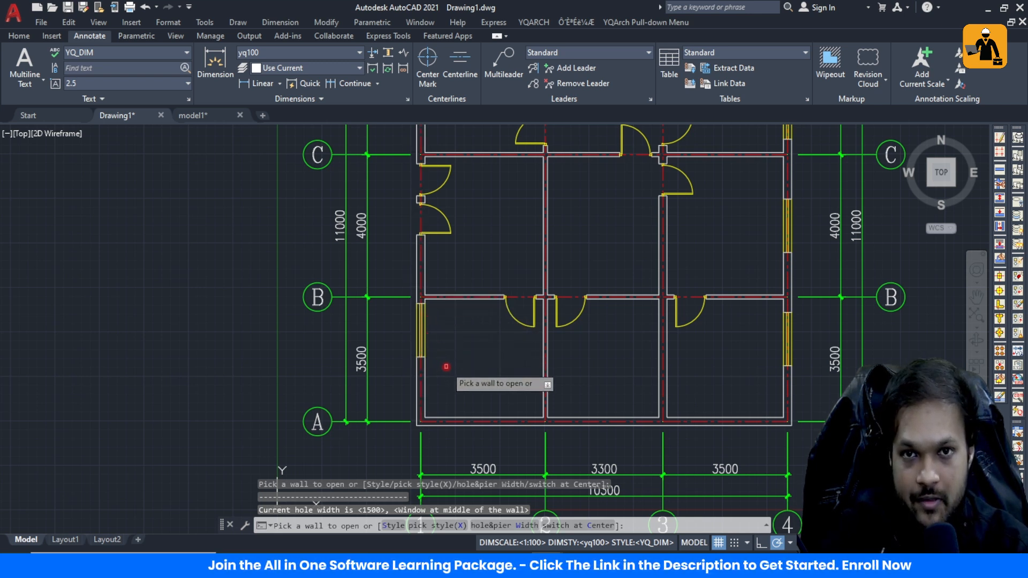
- Open a 1500-wide window in each of the three bays of the axis A outer wall
{"action": "left_click", "coordinate": [484, 421]}
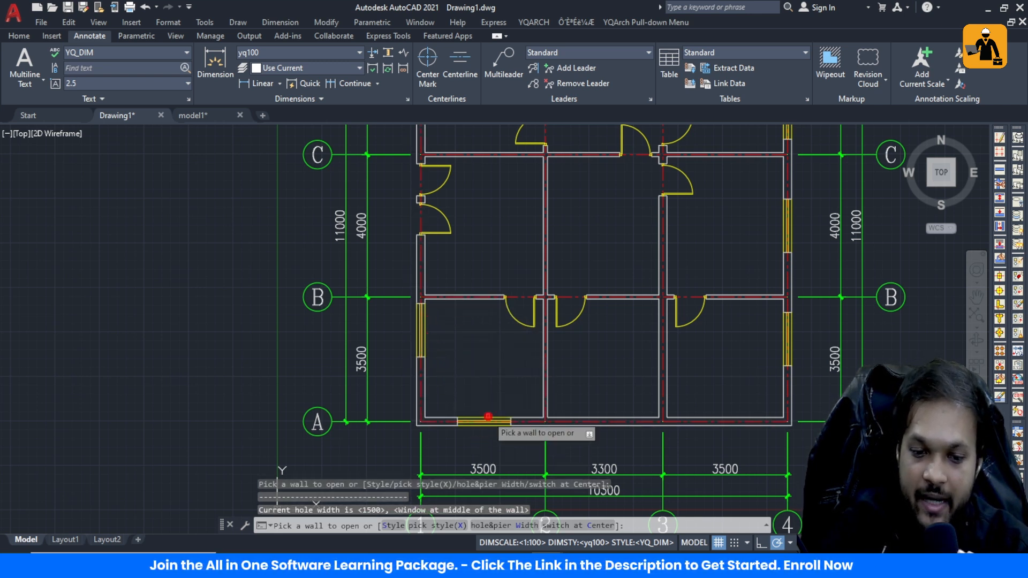
{"action": "left_click", "coordinate": [602, 416]}
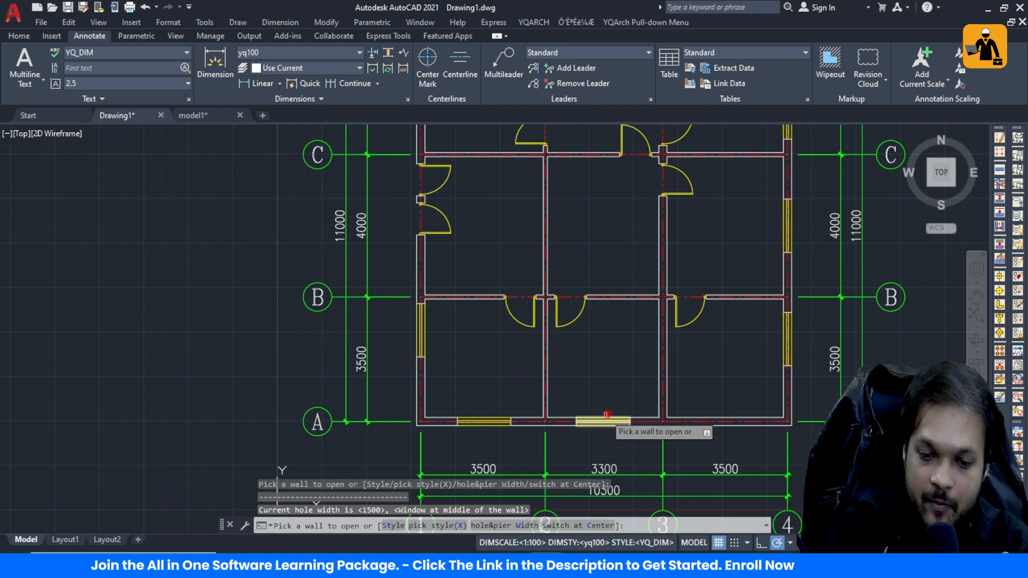
{"action": "left_click", "coordinate": [711, 417]}
{"action": "scroll", "coordinate": [711, 417], "scroll_direction": "down", "scroll_amount": 3}
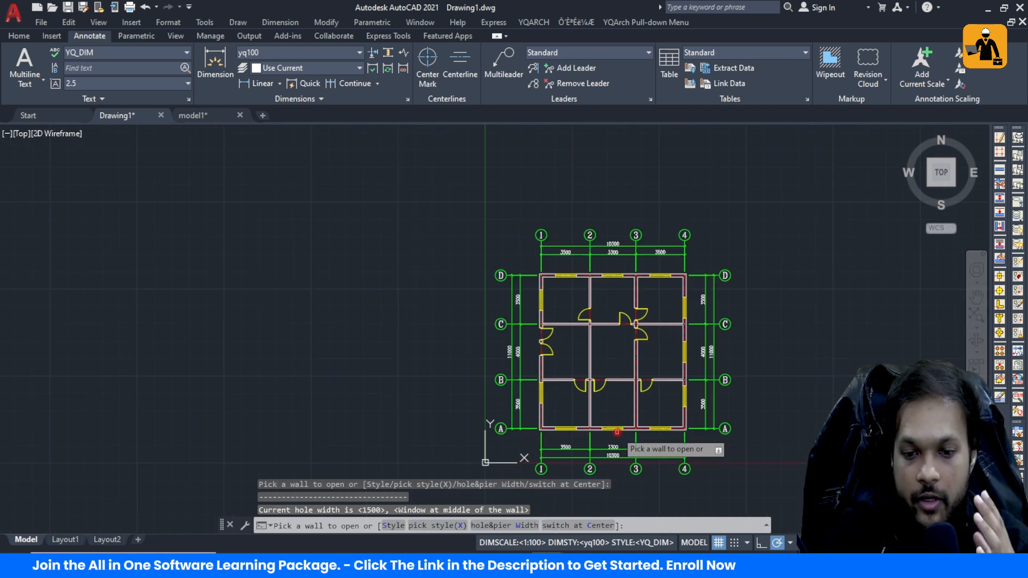
{"action": "scroll", "coordinate": [589, 324], "scroll_direction": "up", "scroll_amount": 3}
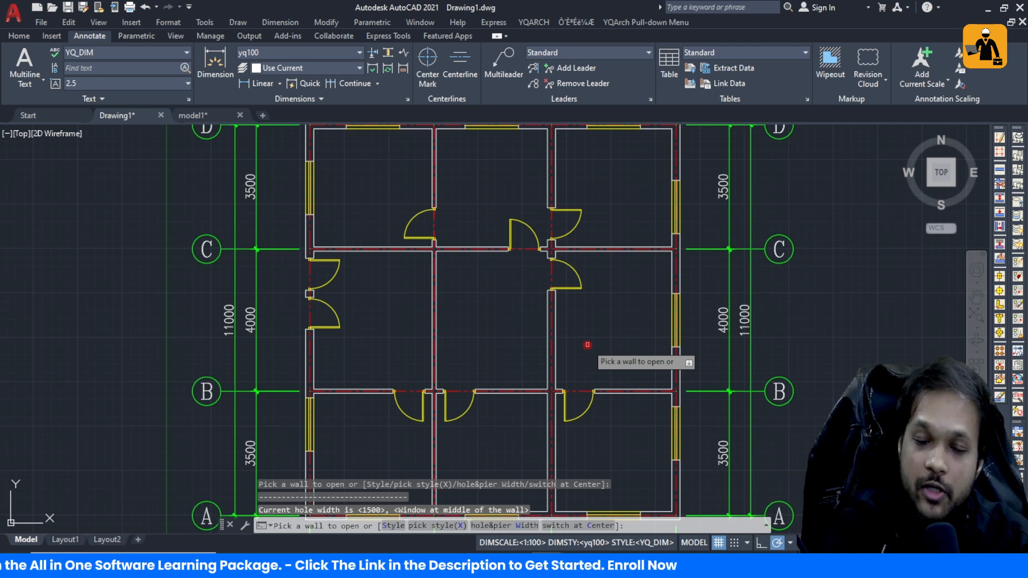
{"action": "scroll", "coordinate": [587, 344], "scroll_direction": "down", "scroll_amount": 4}
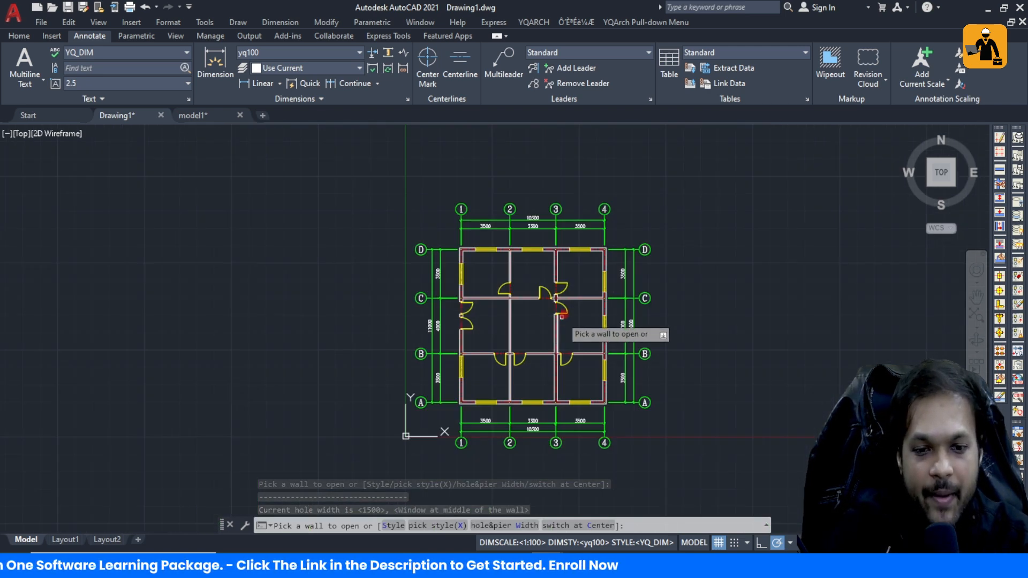
{"action": "scroll", "coordinate": [626, 289], "scroll_direction": "up", "scroll_amount": 2}
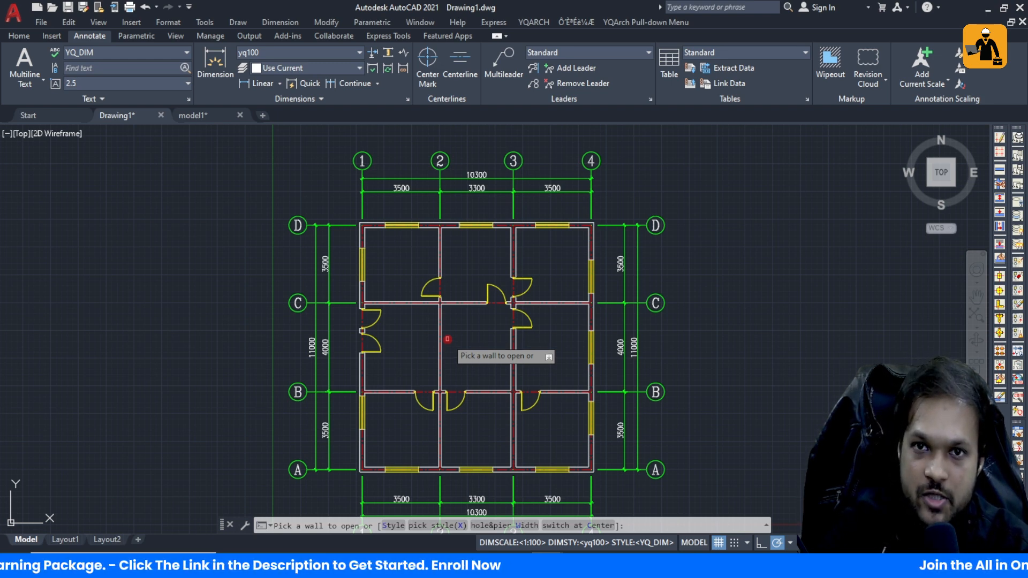
{"action": "scroll", "coordinate": [454, 321], "scroll_direction": "up", "scroll_amount": 2}
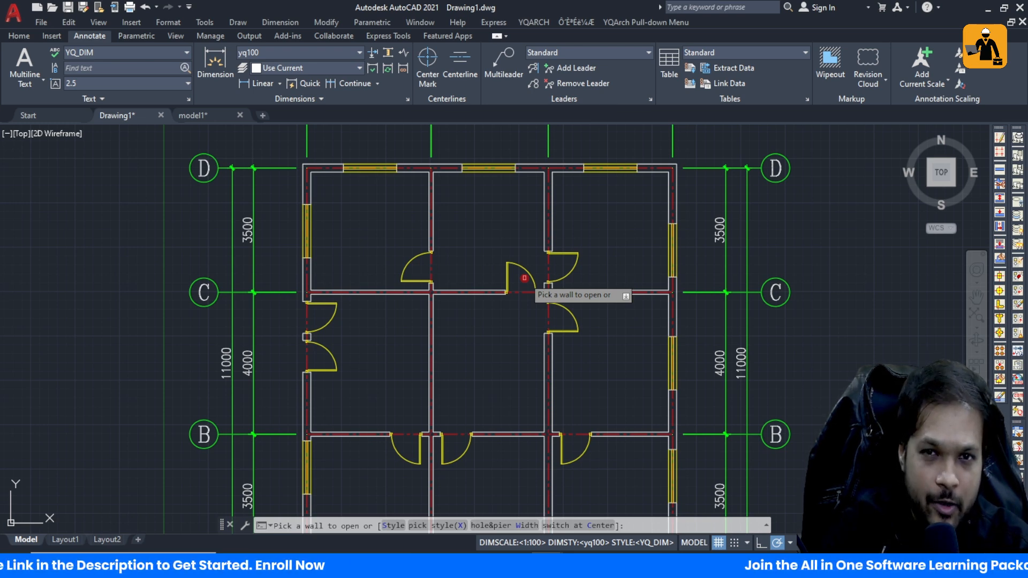
{"action": "scroll", "coordinate": [615, 279], "scroll_direction": "down", "scroll_amount": 3}
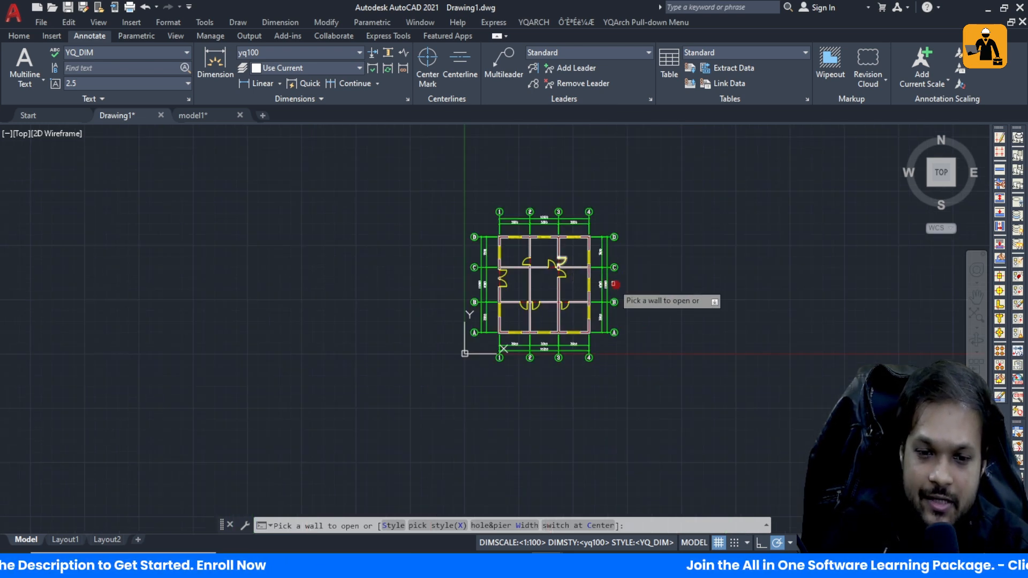
{"action": "scroll", "coordinate": [460, 235], "scroll_direction": "up", "scroll_amount": 2}
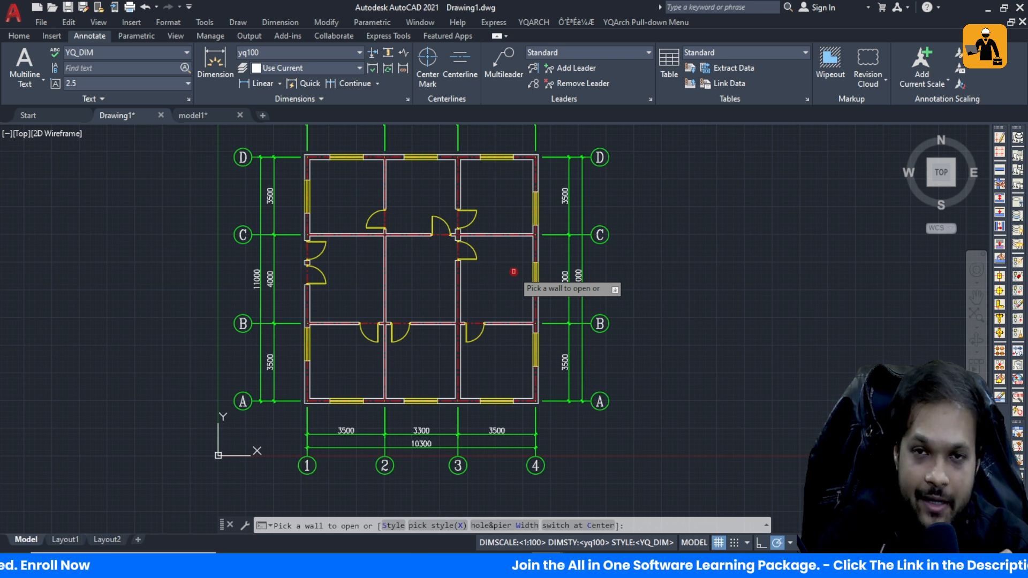
- End the window command, start the ZZBZ column command and set the rectangular column size to 300,450
{"action": "type", "text": "zzbz"}
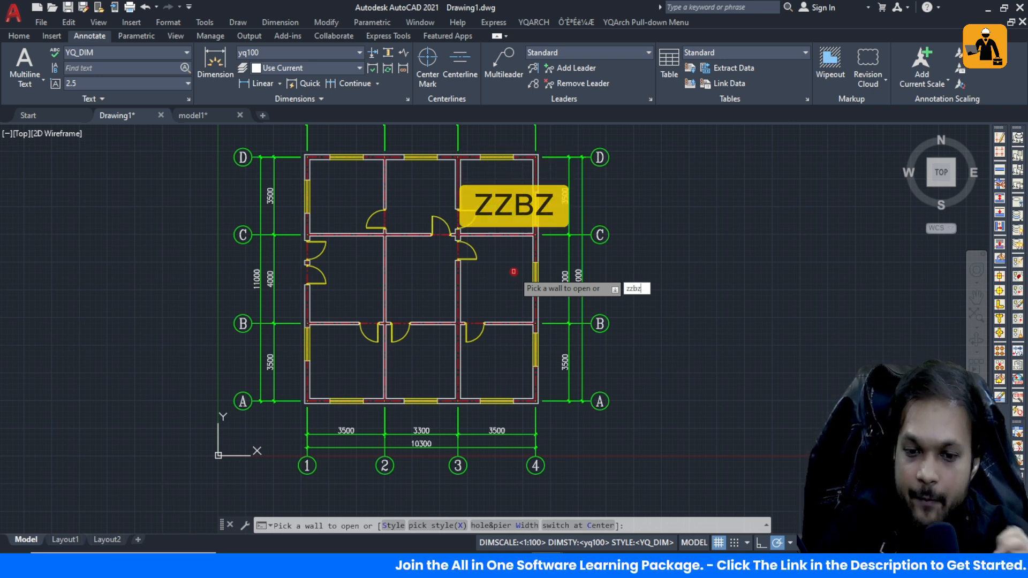
{"action": "key", "text": "Return"}
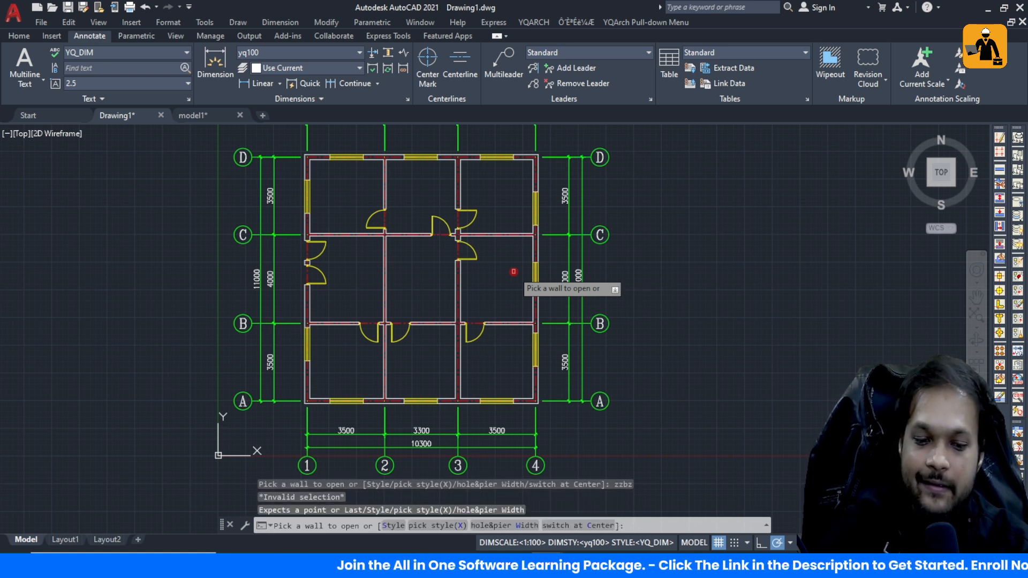
{"action": "key", "text": "Escape"}
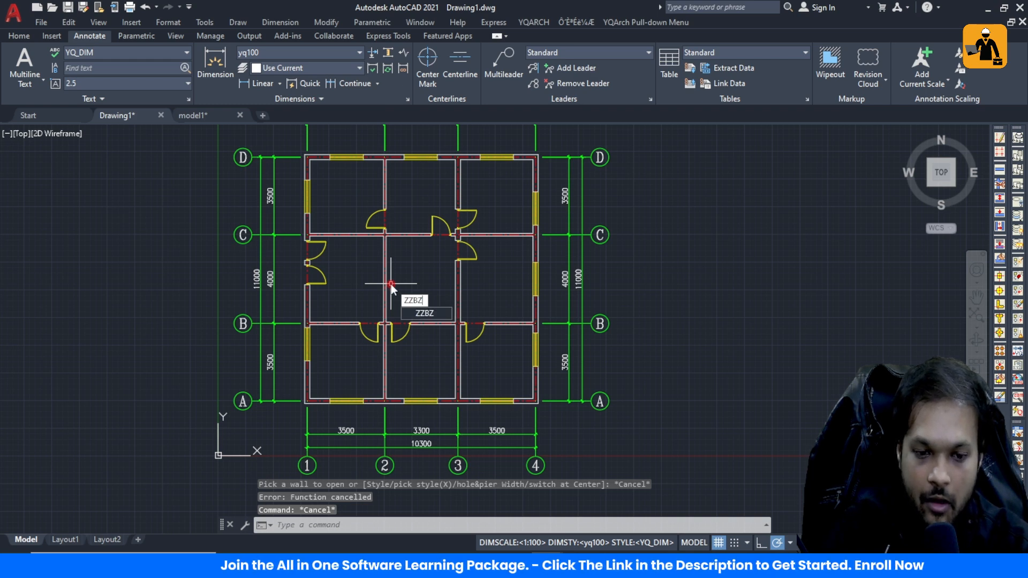
{"action": "key", "text": "Return"}
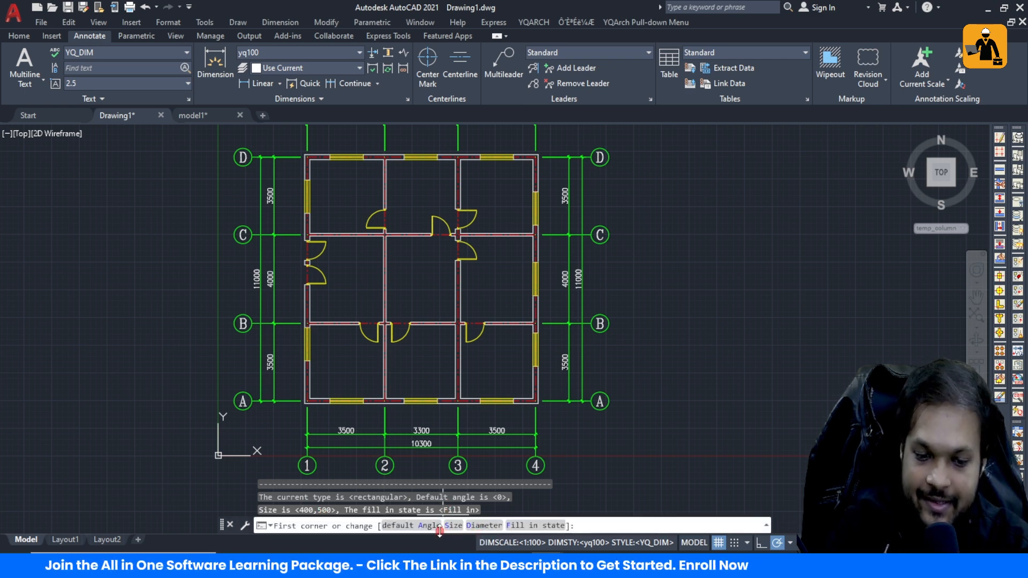
{"action": "left_click", "coordinate": [454, 526]}
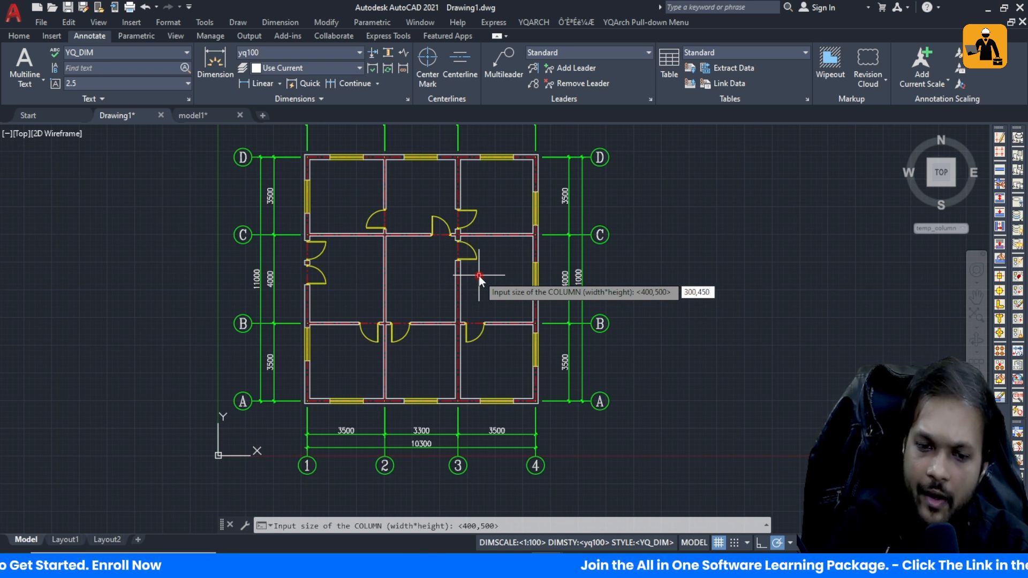
{"action": "key", "text": "Return"}
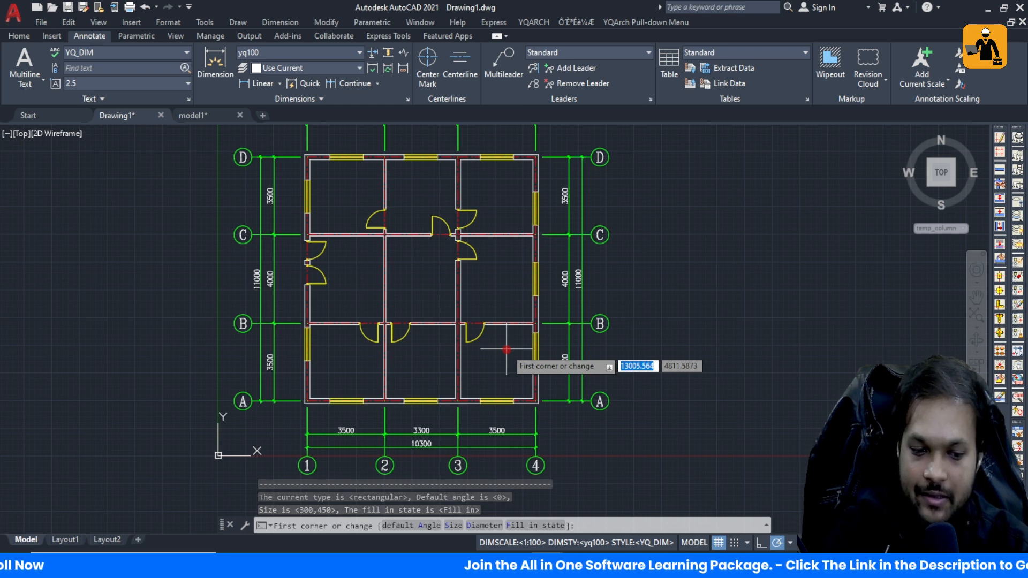
- Insert filled columns at all grid intersections of axes 1 and 2, from axis D down to axis A, by enclosing them in one window
{"action": "left_click", "coordinate": [297, 144]}
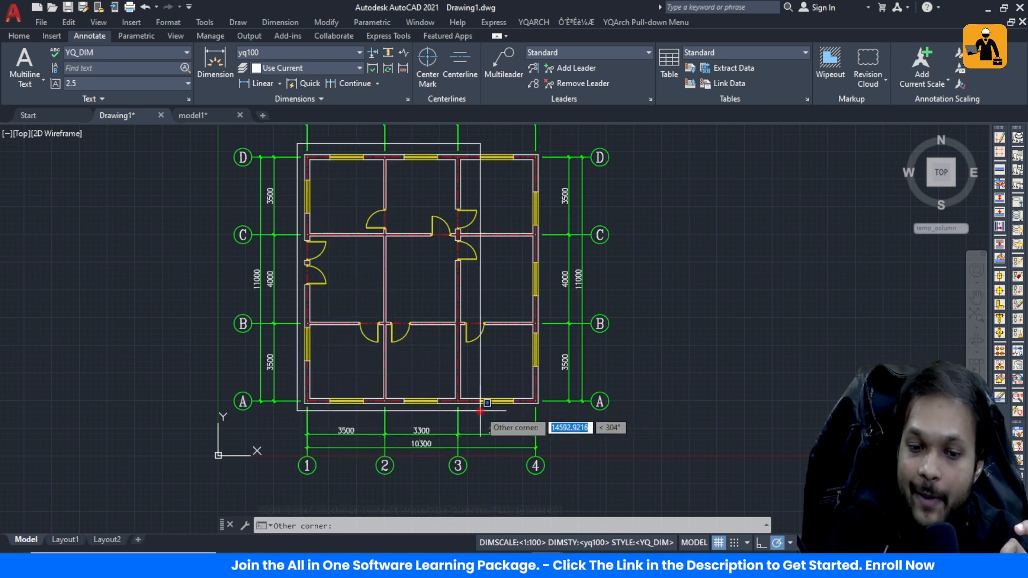
{"action": "left_click", "coordinate": [450, 410]}
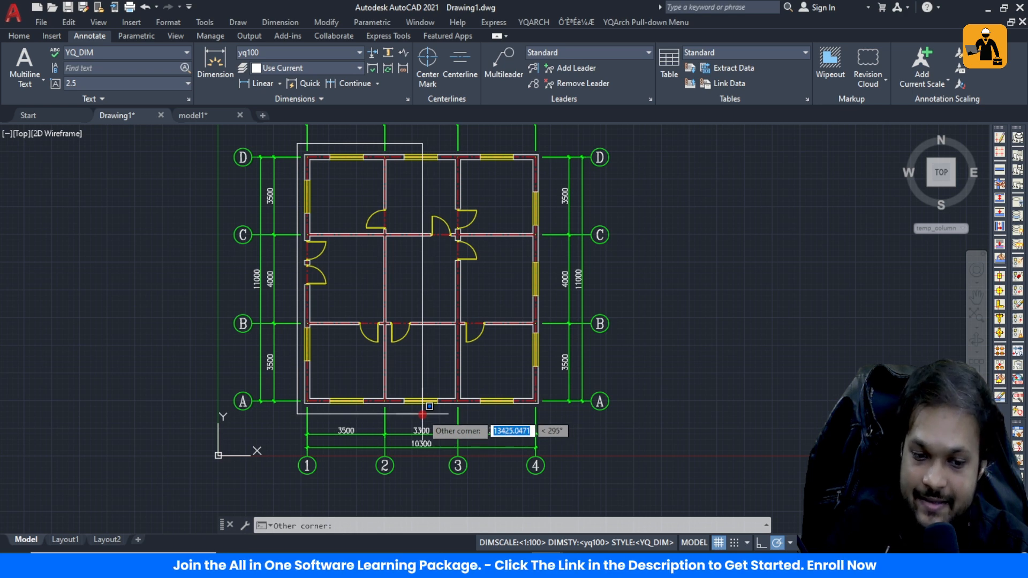
{"action": "scroll", "coordinate": [396, 198], "scroll_direction": "up", "scroll_amount": 2}
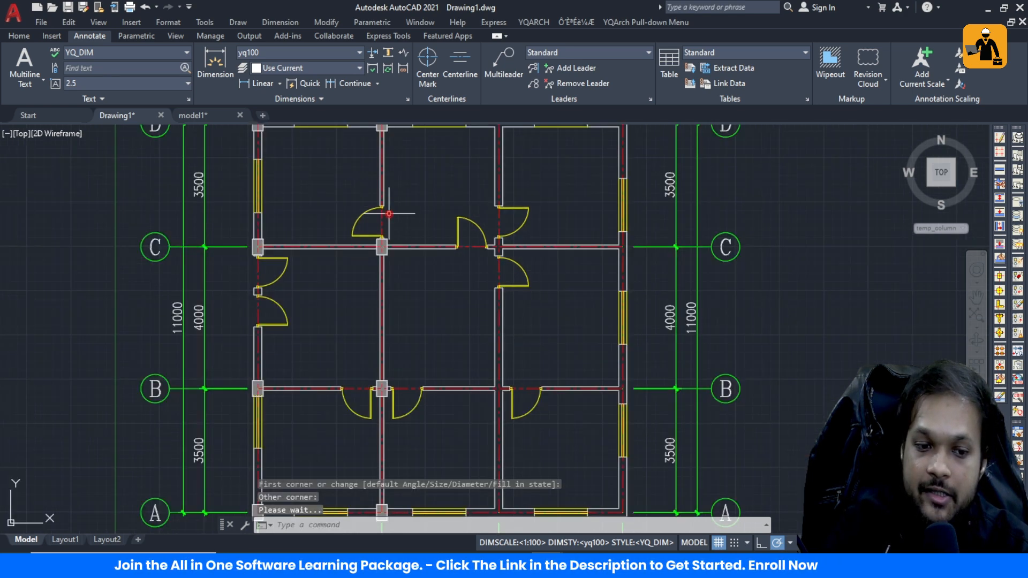
{"action": "scroll", "coordinate": [374, 246], "scroll_direction": "down", "scroll_amount": 2}
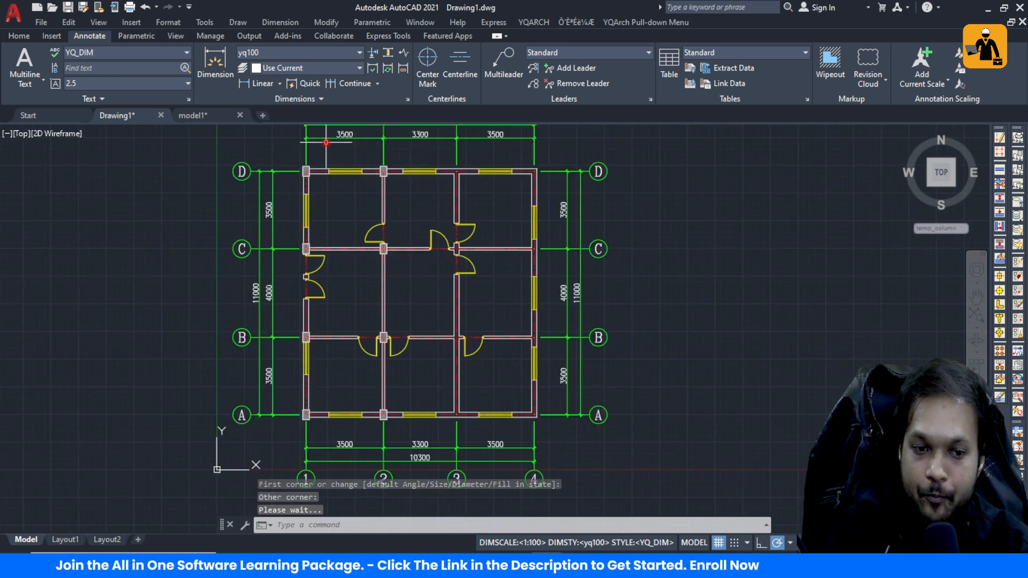
{"action": "scroll", "coordinate": [308, 171], "scroll_direction": "up", "scroll_amount": 4}
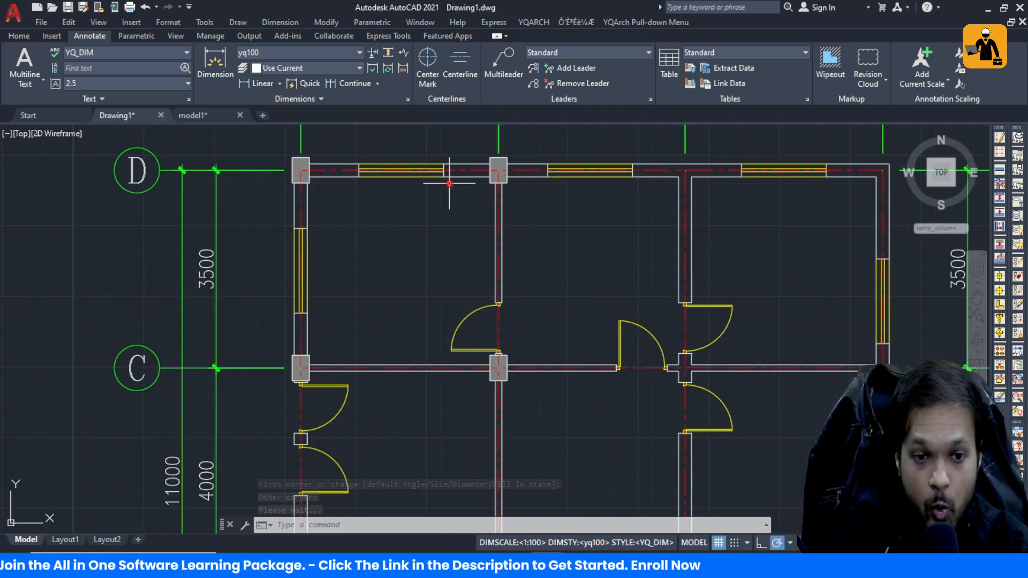
{"action": "scroll", "coordinate": [511, 163], "scroll_direction": "up", "scroll_amount": 6}
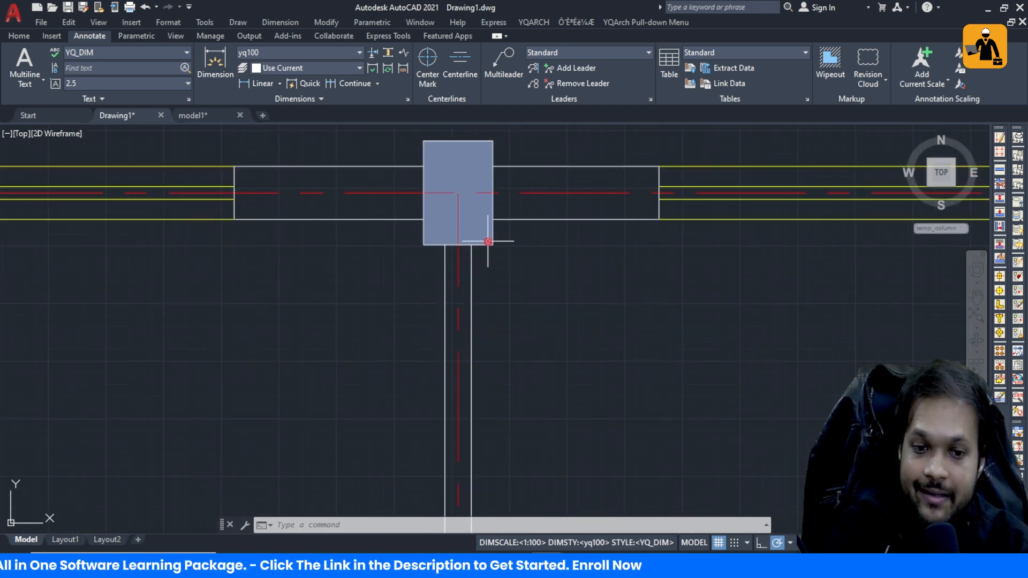
{"action": "scroll", "coordinate": [488, 242], "scroll_direction": "down", "scroll_amount": 6}
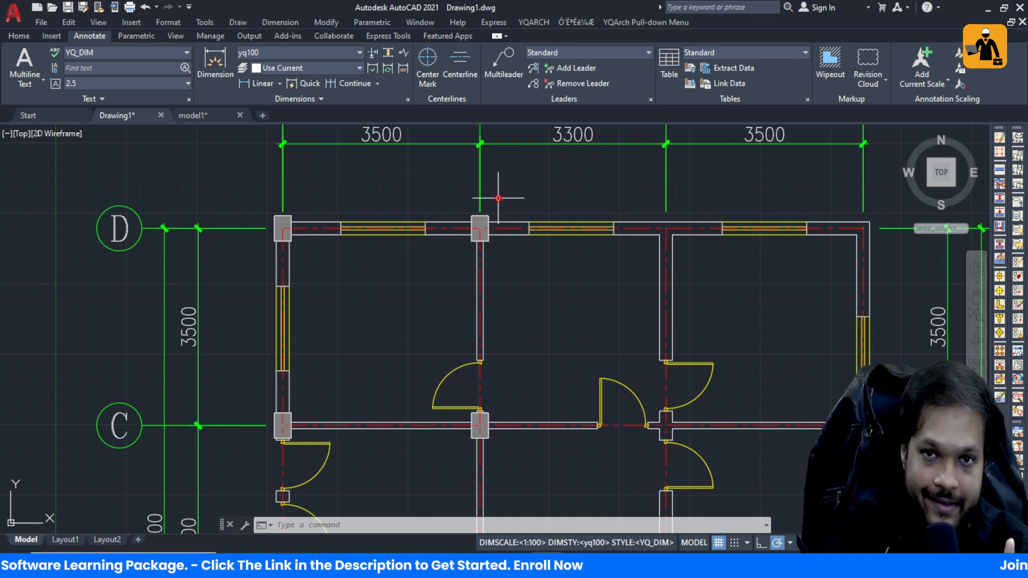
- Start the ZZBZ column command again and set the default column rotation angle to 90
{"action": "scroll", "coordinate": [498, 198], "scroll_direction": "up", "scroll_amount": 4}
{"action": "scroll", "coordinate": [488, 191], "scroll_direction": "down", "scroll_amount": 9}
{"action": "scroll", "coordinate": [510, 220], "scroll_direction": "up", "scroll_amount": 1}
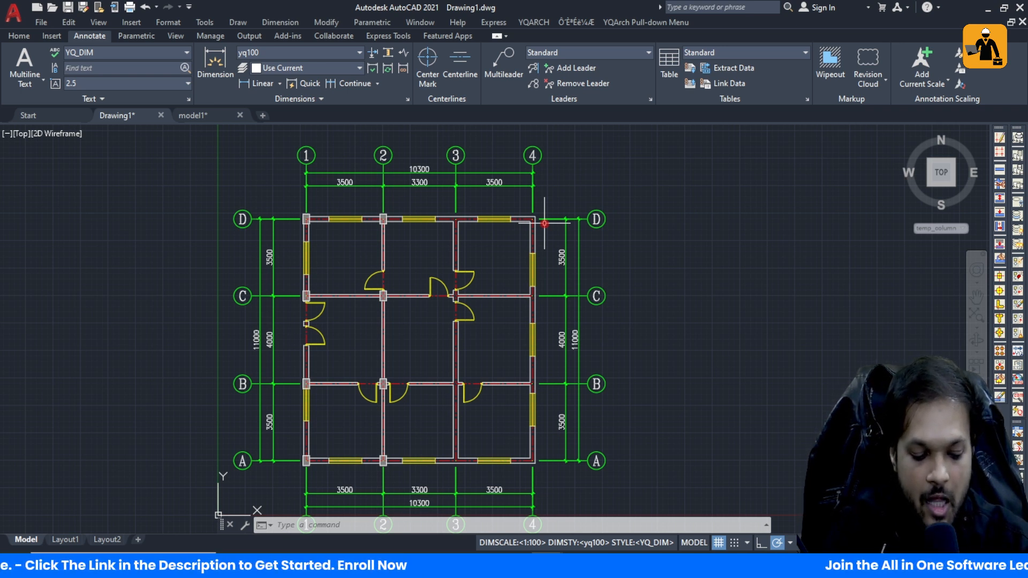
{"action": "type", "text": "bz"}
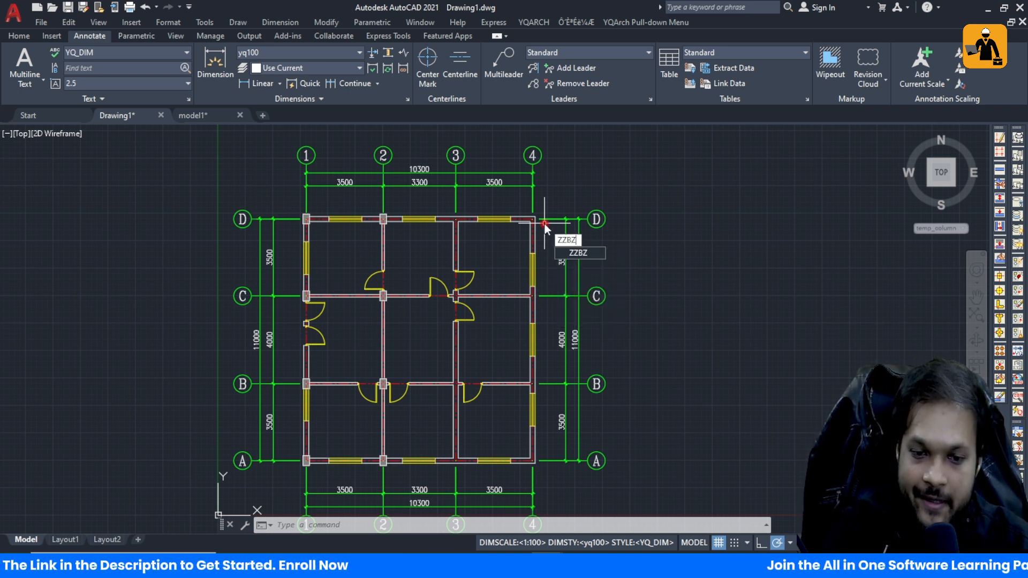
{"action": "key", "text": "Return"}
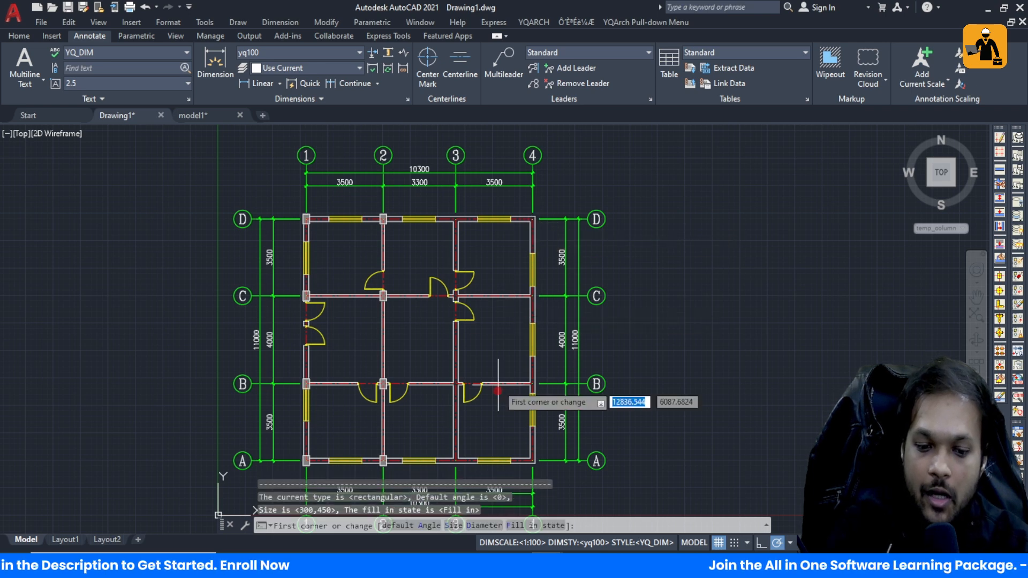
{"action": "left_click", "coordinate": [420, 526]}
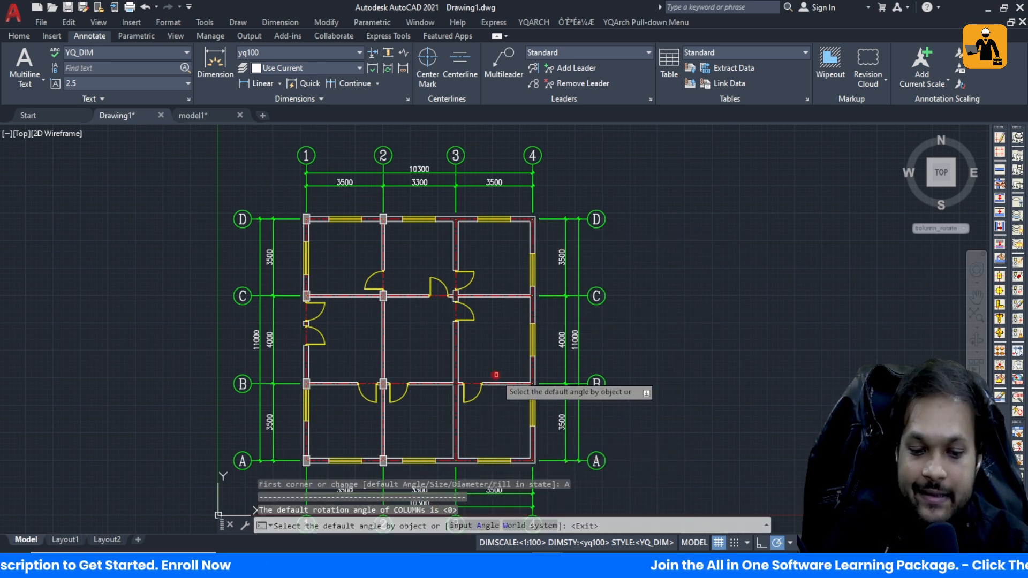
{"action": "type", "text": "90"}
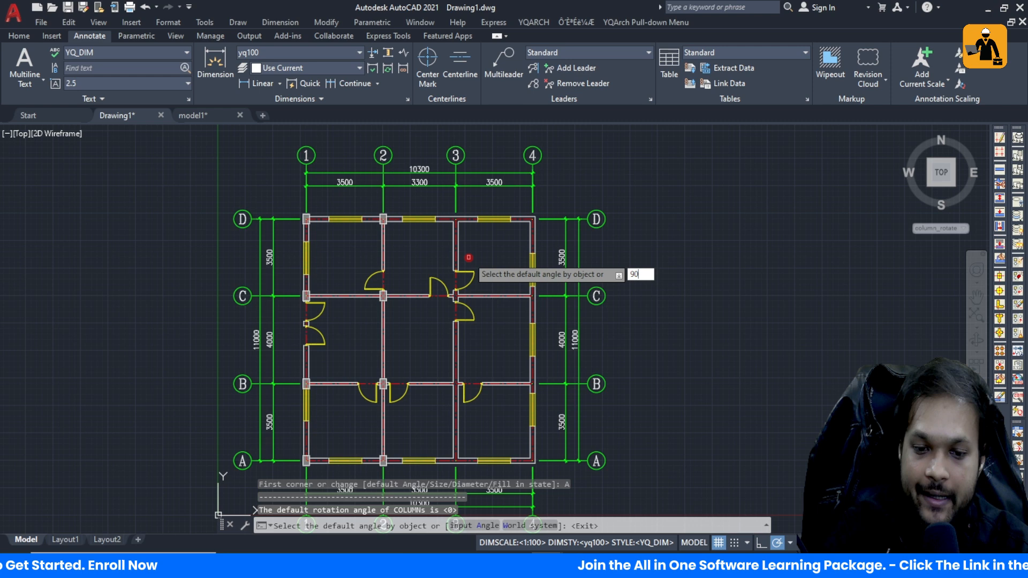
{"action": "key", "text": "Return"}
{"action": "key", "text": "Return"}
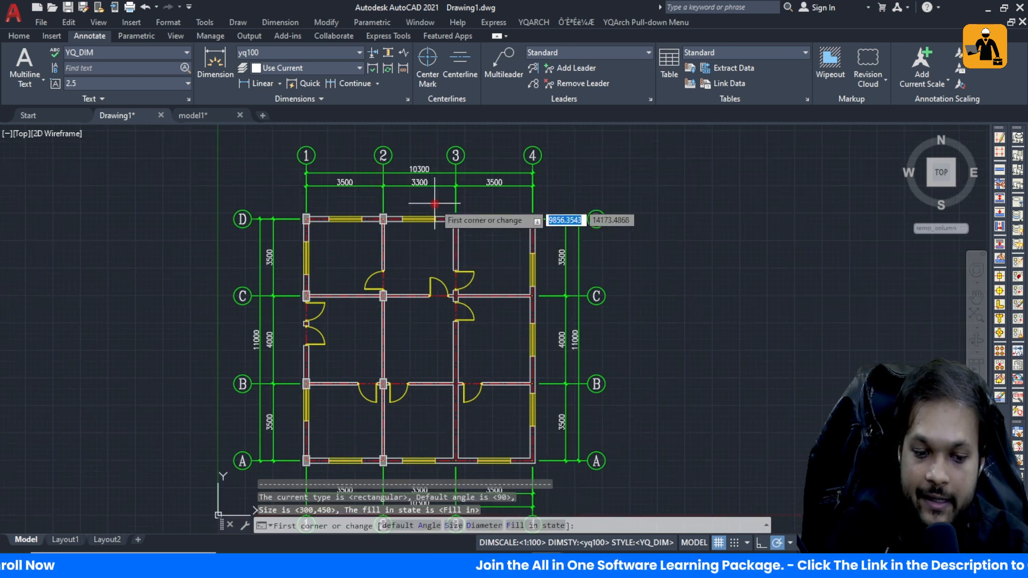
- Insert the rotated columns at all grid intersections of axes 3 and 4, from axis D to axis A, with one window, and end the command
{"action": "left_click", "coordinate": [432, 200]}
{"action": "left_click", "coordinate": [553, 466]}
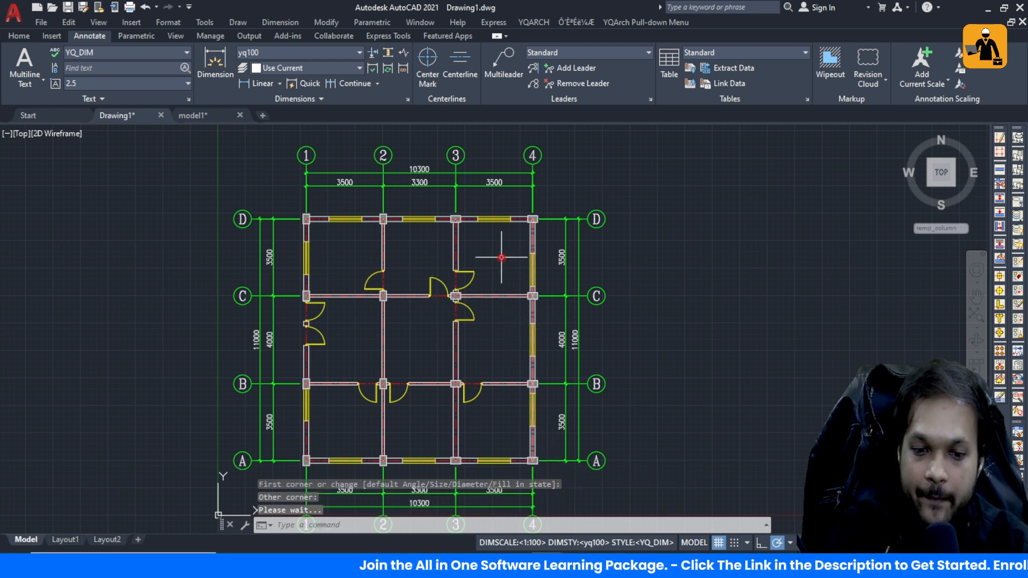
{"action": "scroll", "coordinate": [466, 246], "scroll_direction": "up", "scroll_amount": 4}
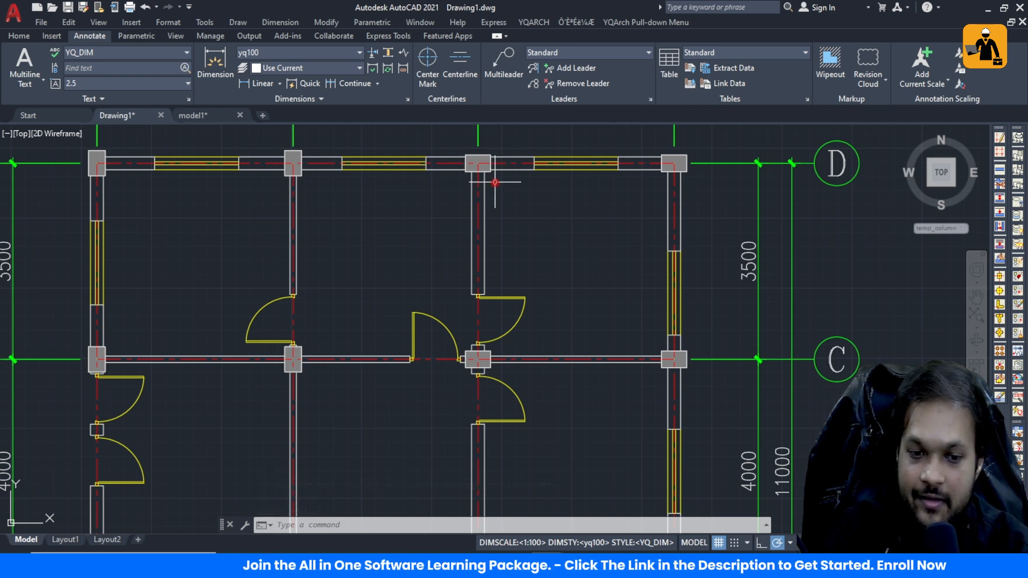
{"action": "scroll", "coordinate": [494, 183], "scroll_direction": "down", "scroll_amount": 2}
{"action": "key", "text": "Escape"}
{"action": "key", "text": "Escape"}
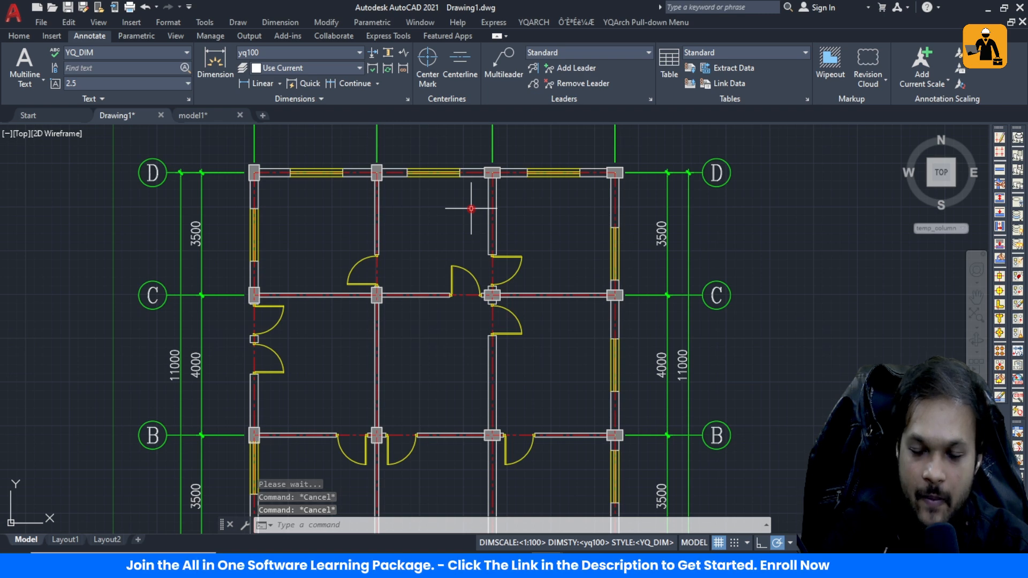
{"action": "scroll", "coordinate": [457, 220], "scroll_direction": "down", "scroll_amount": 2}
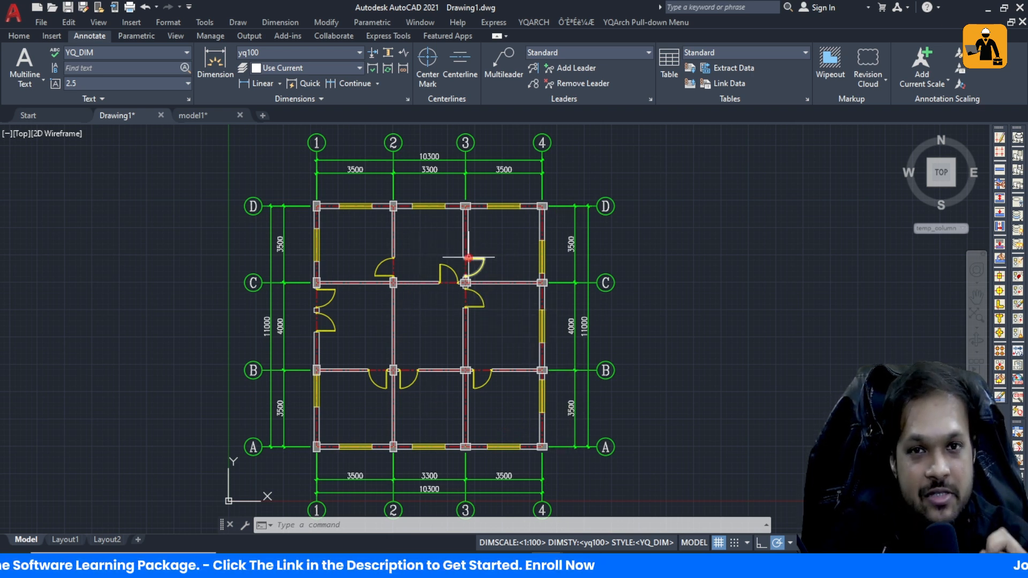
- Dimension the room between axes 3 and 4 and axes C and D with the DDZ closed space dimensioning command
{"action": "mouse_move", "coordinate": [468, 257]}
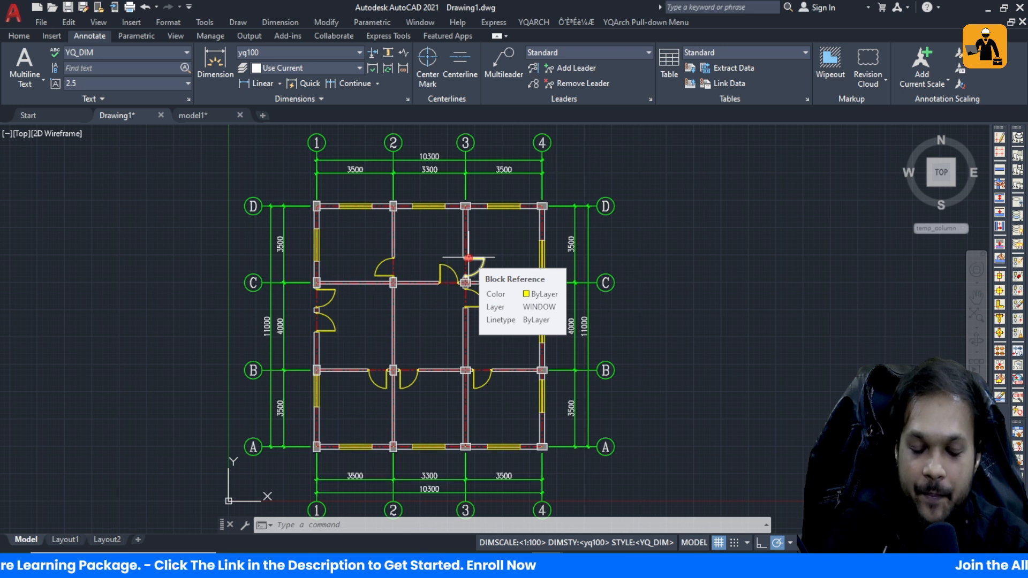
{"action": "type", "text": "DD"}
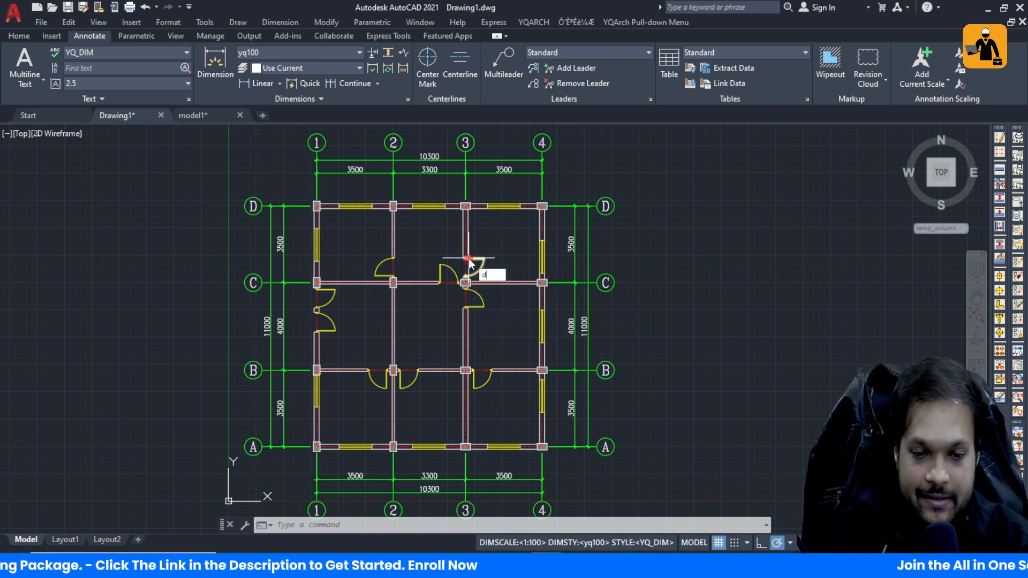
{"action": "type", "text": "z"}
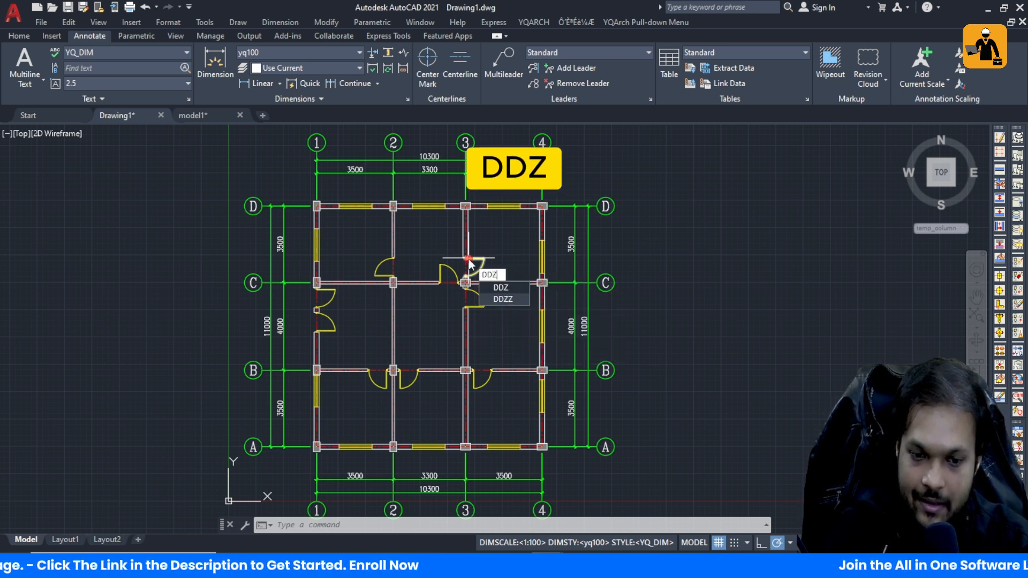
{"action": "key", "text": "Return"}
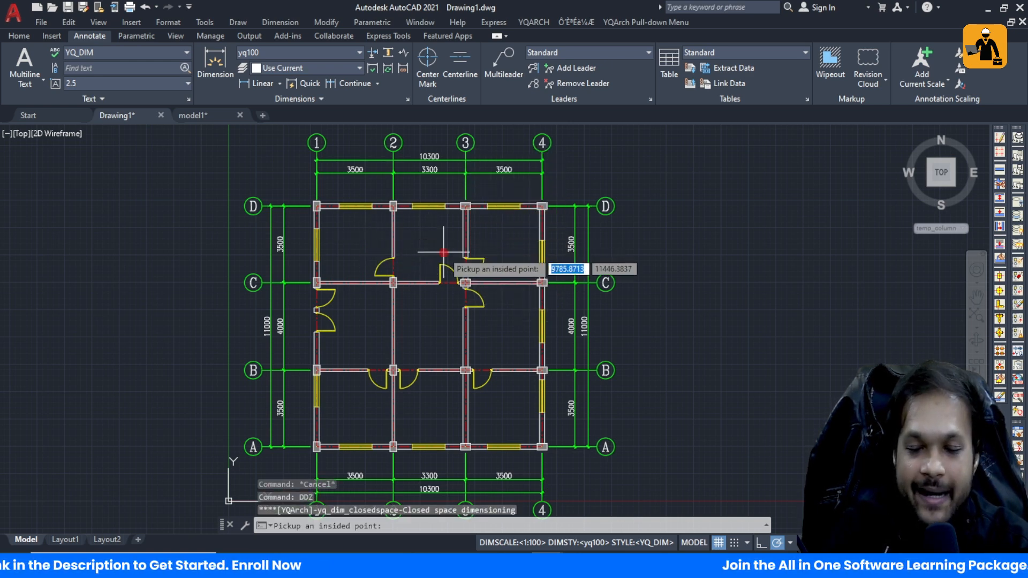
{"action": "scroll", "coordinate": [498, 252], "scroll_direction": "up", "scroll_amount": 4}
{"action": "scroll", "coordinate": [528, 248], "scroll_direction": "down", "scroll_amount": 2}
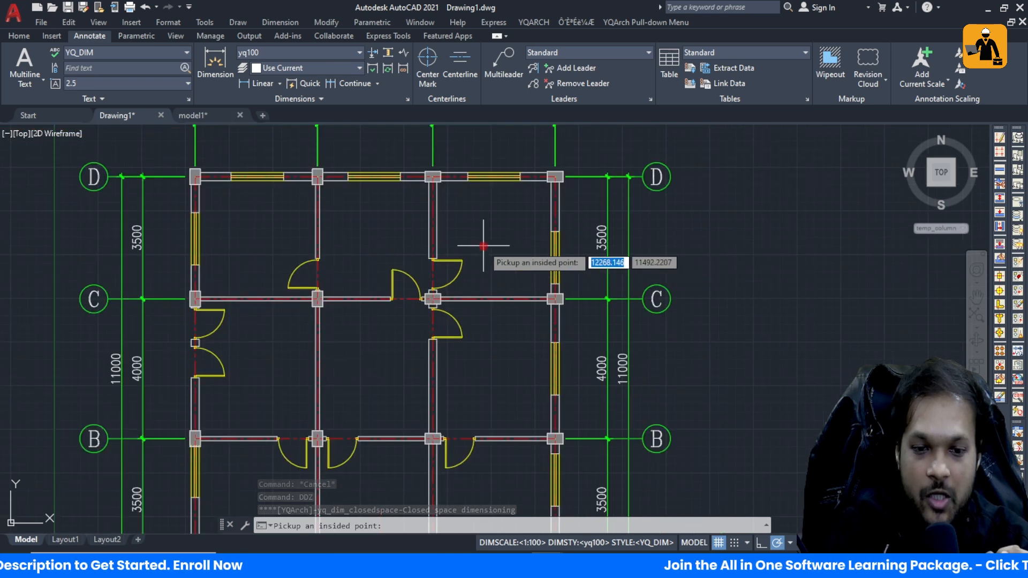
{"action": "left_click", "coordinate": [493, 231]}
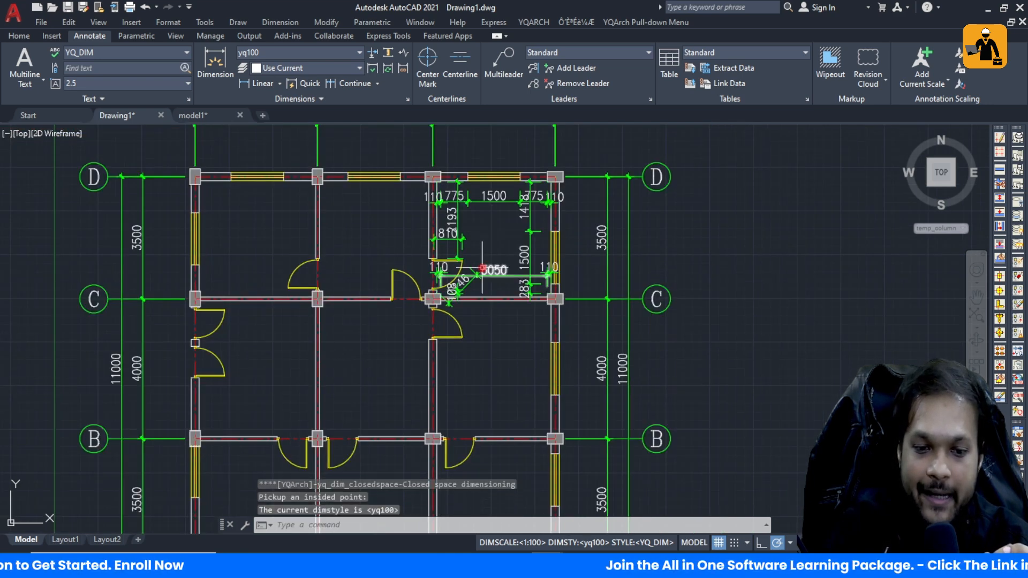
- Examine the wall, window and door dimensions in the room between axes 3 and 4 and axes C and D
{"action": "scroll", "coordinate": [511, 218], "scroll_direction": "up", "scroll_amount": 2}
{"action": "scroll", "coordinate": [540, 211], "scroll_direction": "up", "scroll_amount": 3}
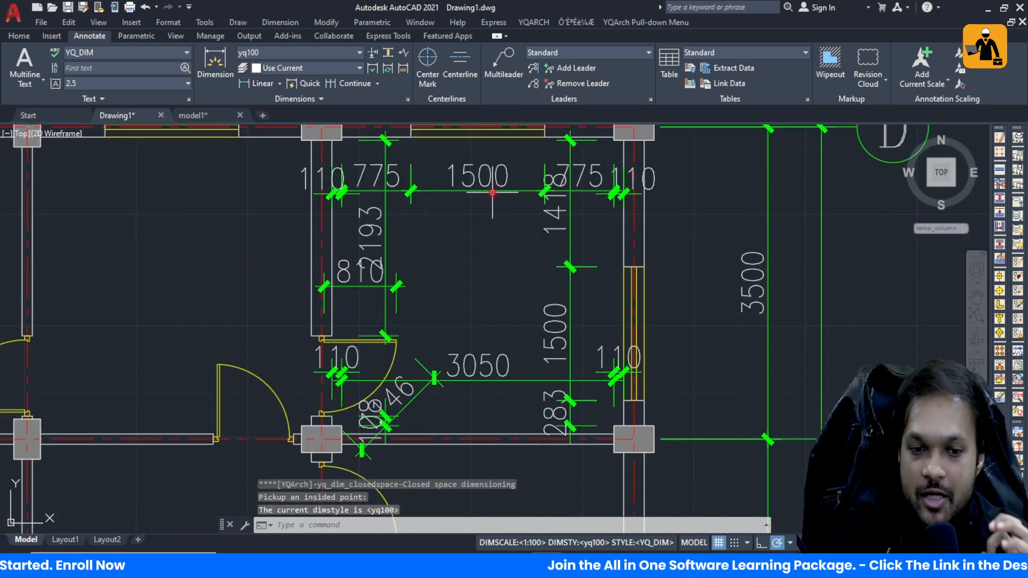
{"action": "scroll", "coordinate": [508, 209], "scroll_direction": "down", "scroll_amount": 4}
{"action": "scroll", "coordinate": [485, 208], "scroll_direction": "up", "scroll_amount": 2}
{"action": "scroll", "coordinate": [463, 241], "scroll_direction": "up", "scroll_amount": 5}
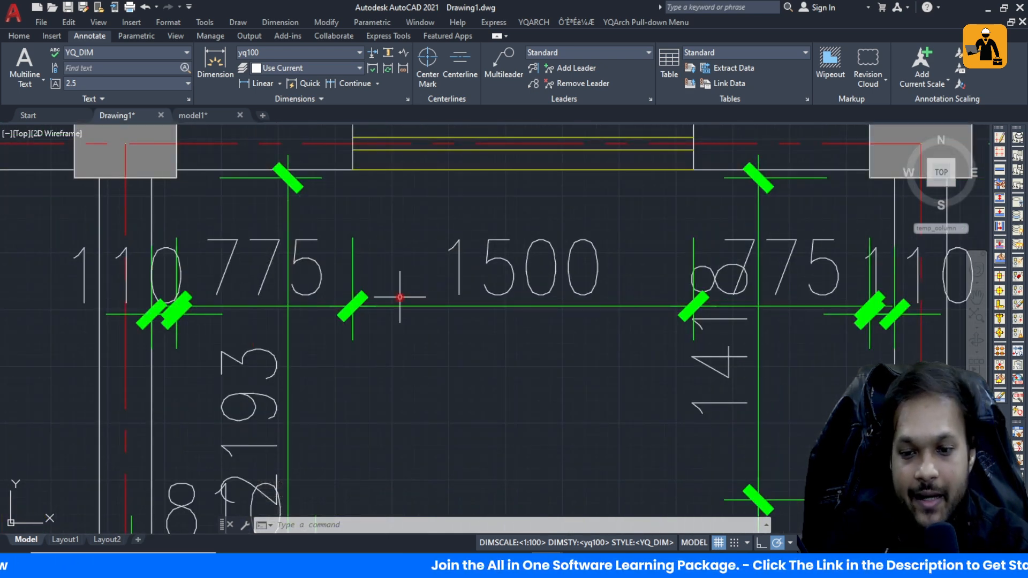
{"action": "scroll", "coordinate": [711, 254], "scroll_direction": "down", "scroll_amount": 5}
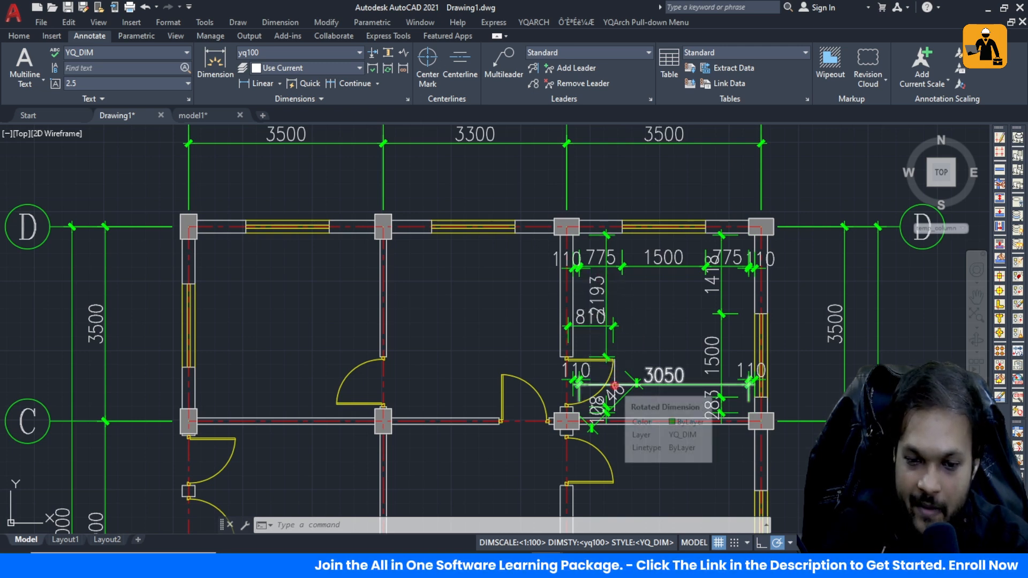
{"action": "scroll", "coordinate": [592, 394], "scroll_direction": "up", "scroll_amount": 5}
{"action": "scroll", "coordinate": [628, 428], "scroll_direction": "down", "scroll_amount": 3}
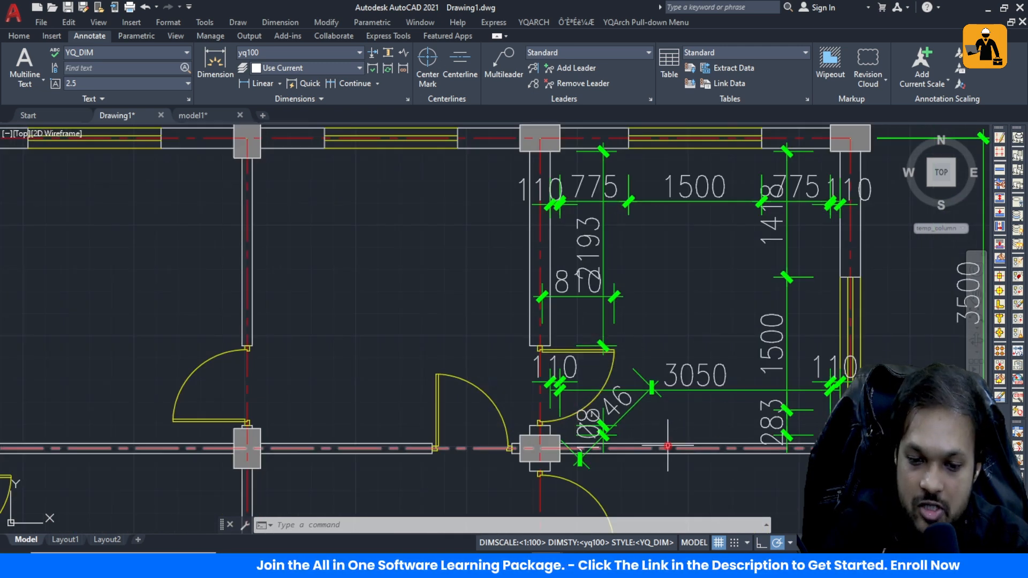
{"action": "scroll", "coordinate": [622, 436], "scroll_direction": "down", "scroll_amount": 3}
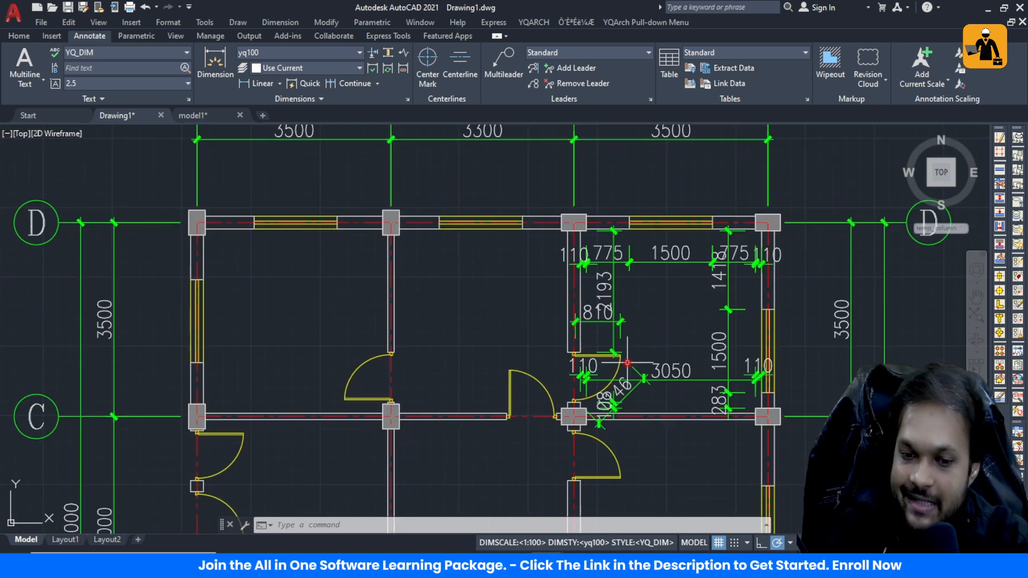
- Repeat the closed space dimensioning for the room between axes 2 and 3 and axes C and D
{"action": "scroll", "coordinate": [470, 317], "scroll_direction": "down", "scroll_amount": 5}
{"action": "scroll", "coordinate": [513, 385], "scroll_direction": "up", "scroll_amount": 3}
{"action": "key", "text": "space"}
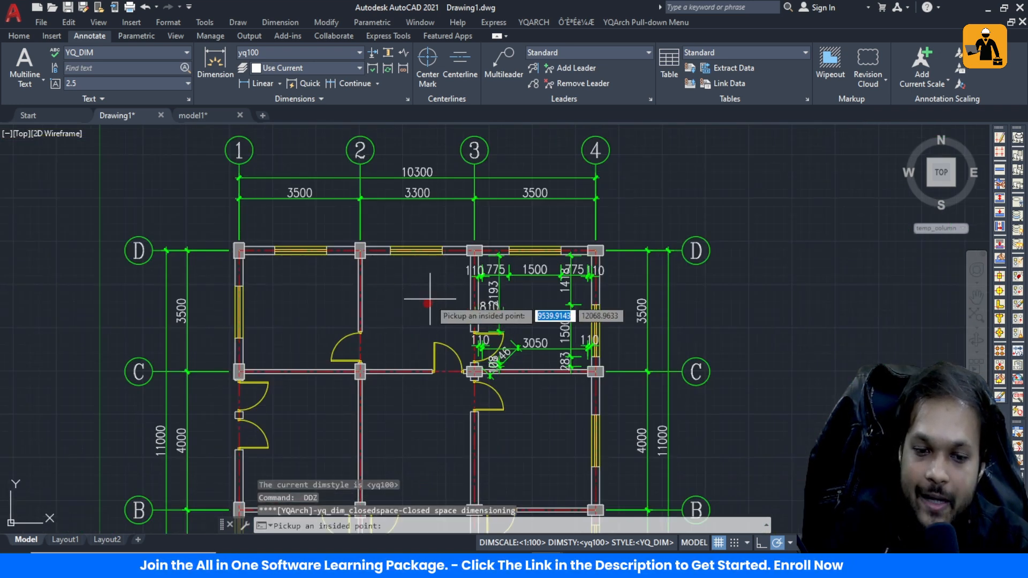
{"action": "left_click", "coordinate": [415, 305]}
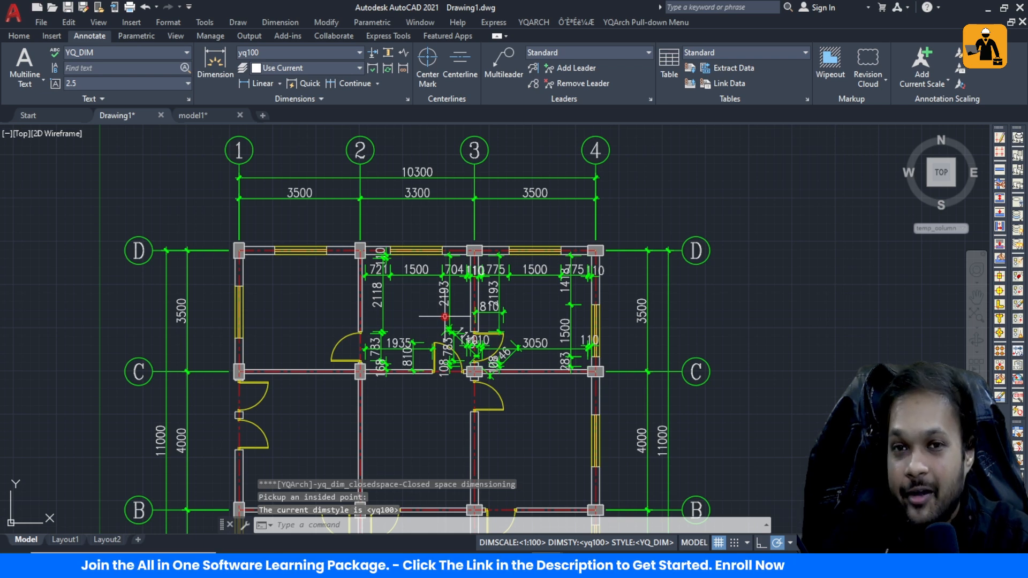
{"action": "scroll", "coordinate": [444, 319], "scroll_direction": "down", "scroll_amount": 4}
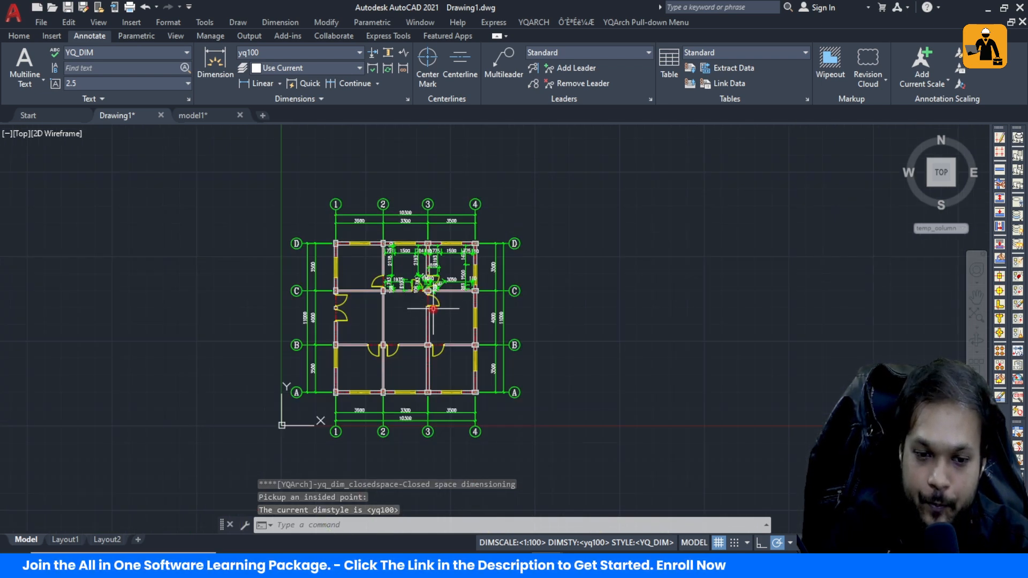
{"action": "scroll", "coordinate": [429, 317], "scroll_direction": "up", "scroll_amount": 3}
{"action": "scroll", "coordinate": [418, 310], "scroll_direction": "down", "scroll_amount": 3}
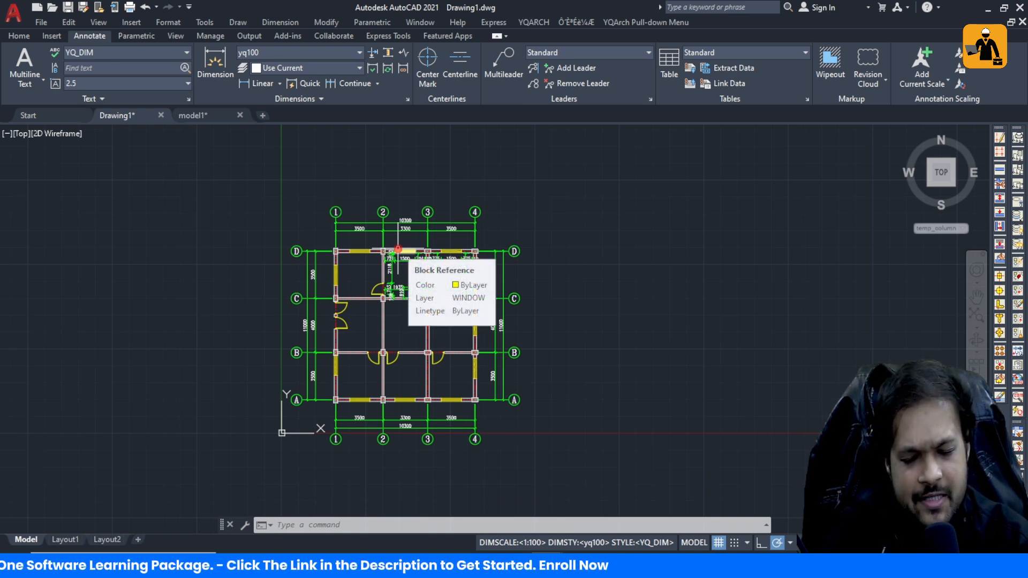
- Start the JJ furniture arrangement command and choose the Living Room layout
{"action": "scroll", "coordinate": [431, 363], "scroll_direction": "up", "scroll_amount": 2}
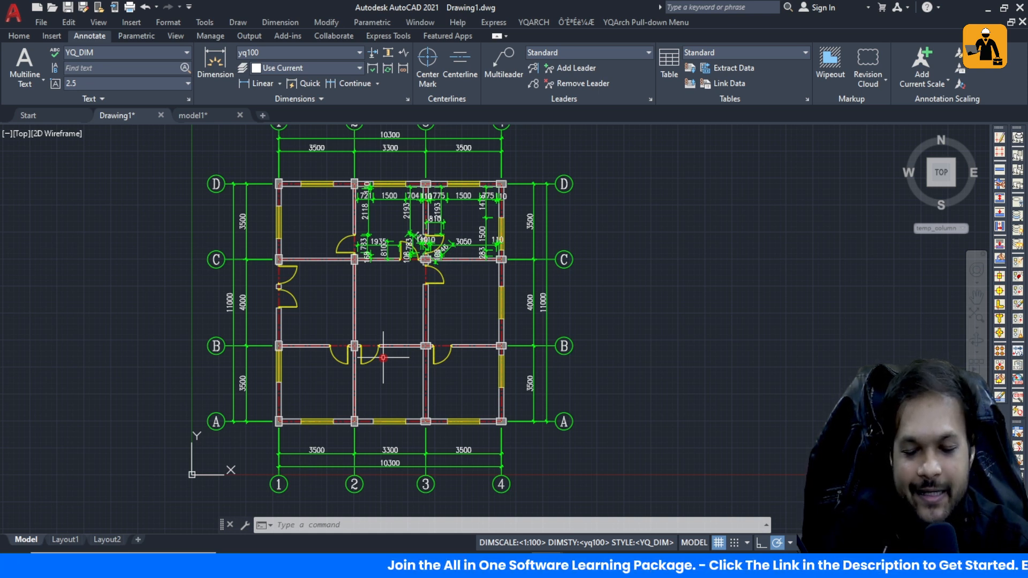
{"action": "type", "text": "JJ"}
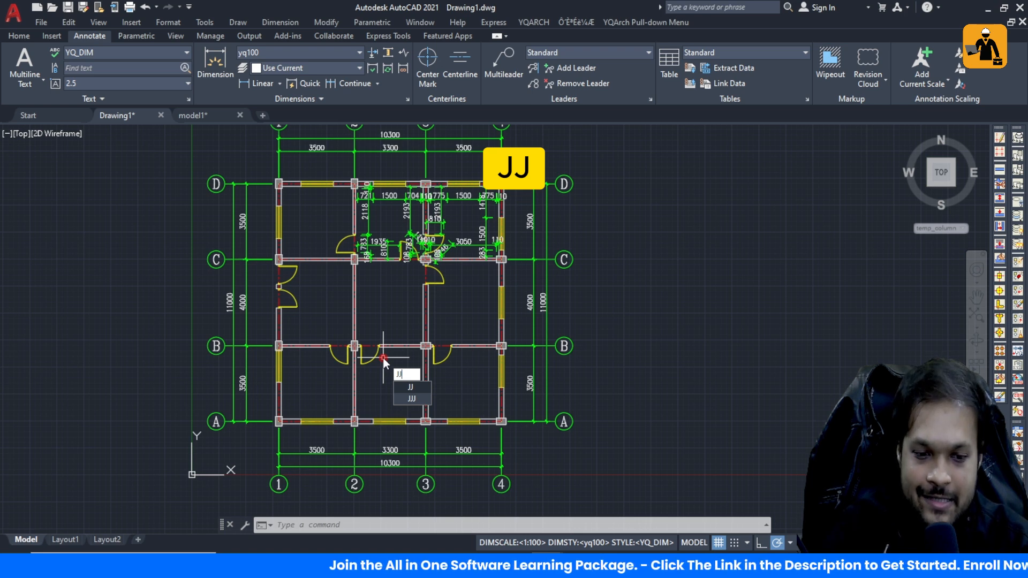
{"action": "key", "text": "Return"}
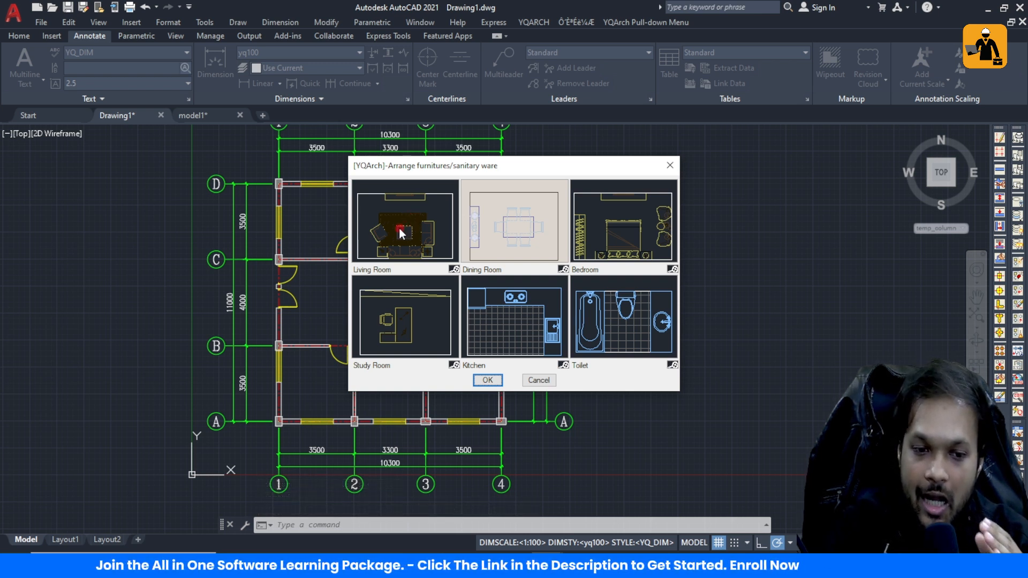
{"action": "left_click", "coordinate": [400, 233]}
{"action": "left_click", "coordinate": [484, 380]}
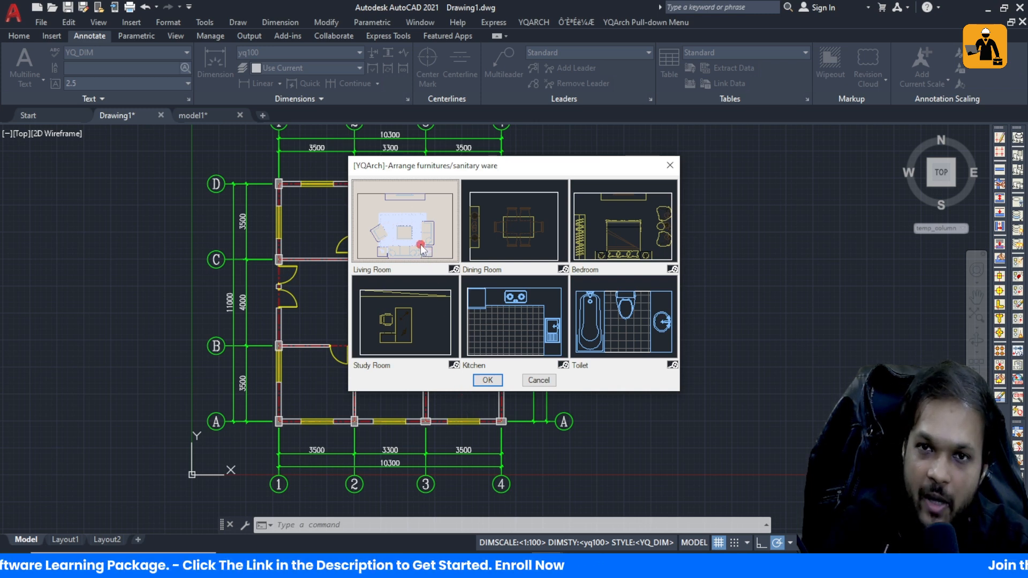
{"action": "left_click", "coordinate": [488, 380]}
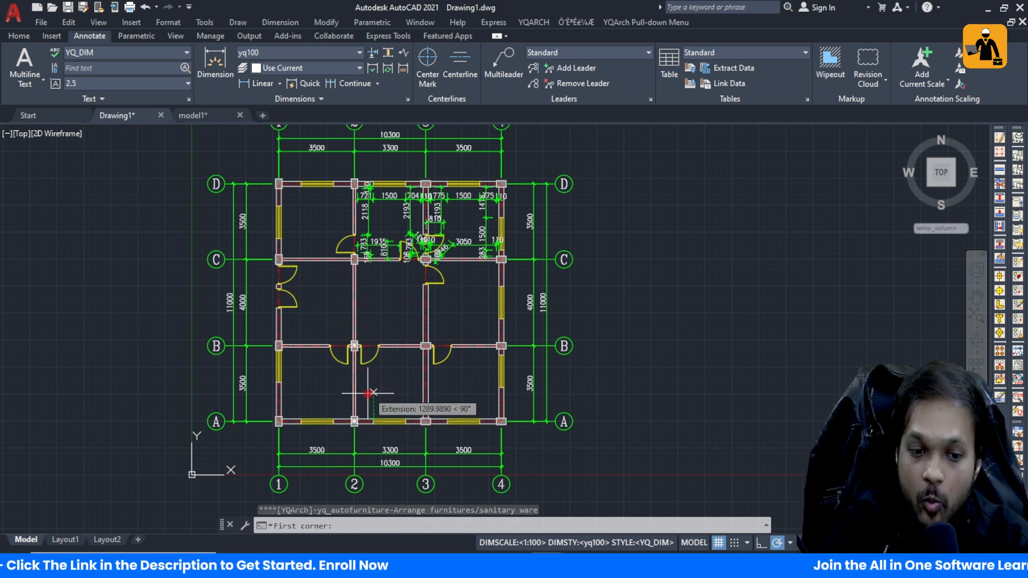
{"action": "scroll", "coordinate": [332, 423], "scroll_direction": "up", "scroll_amount": 4}
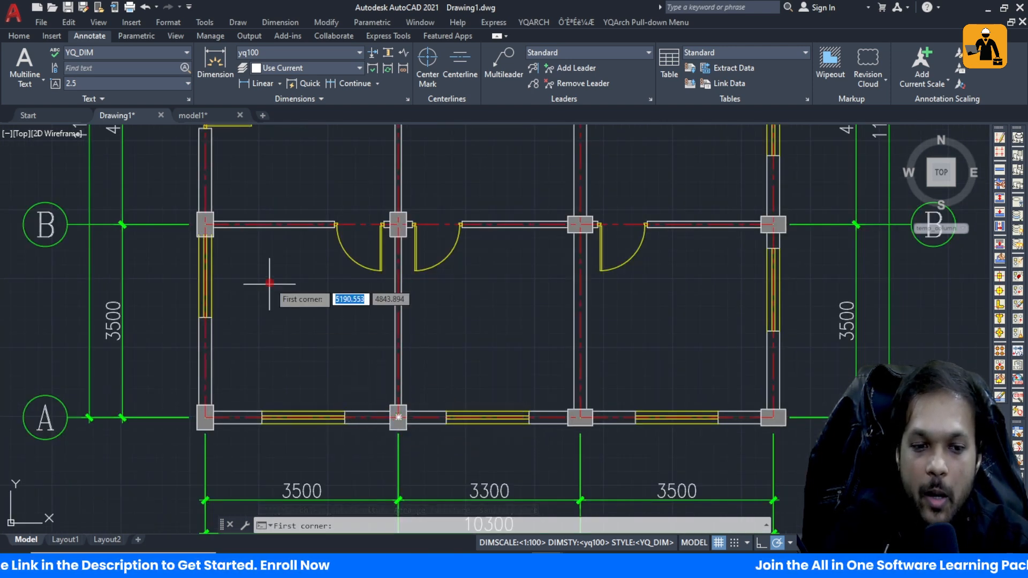
{"action": "left_click", "coordinate": [204, 224]}
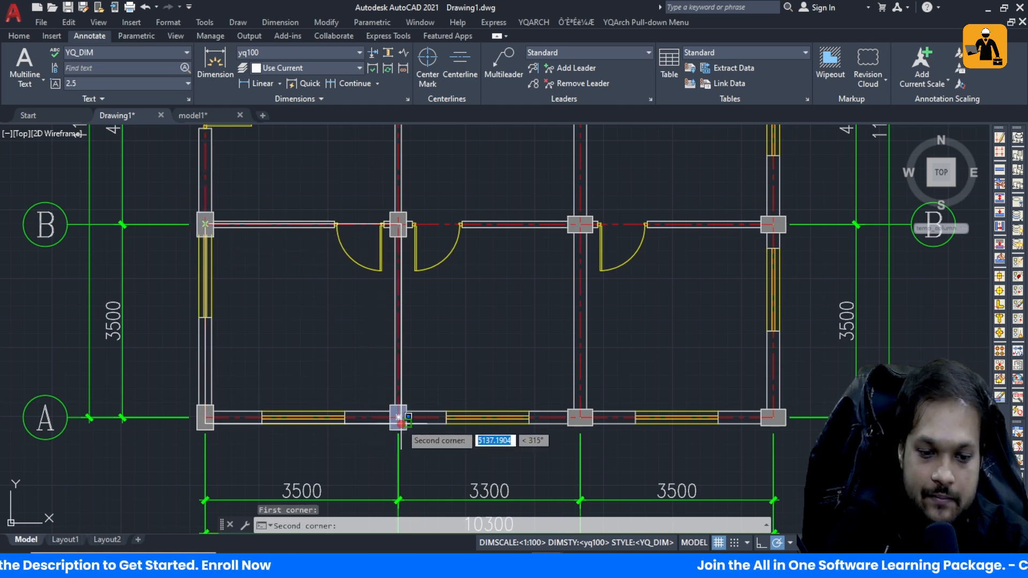
{"action": "left_click", "coordinate": [396, 418]}
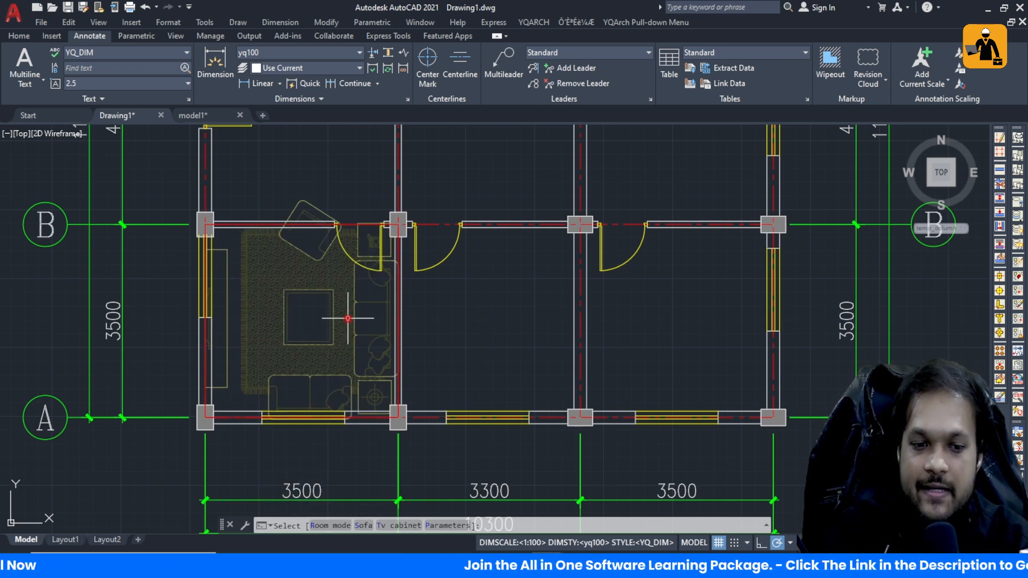
{"action": "scroll", "coordinate": [347, 319], "scroll_direction": "down", "scroll_amount": 2}
{"action": "scroll", "coordinate": [339, 323], "scroll_direction": "up", "scroll_amount": 2}
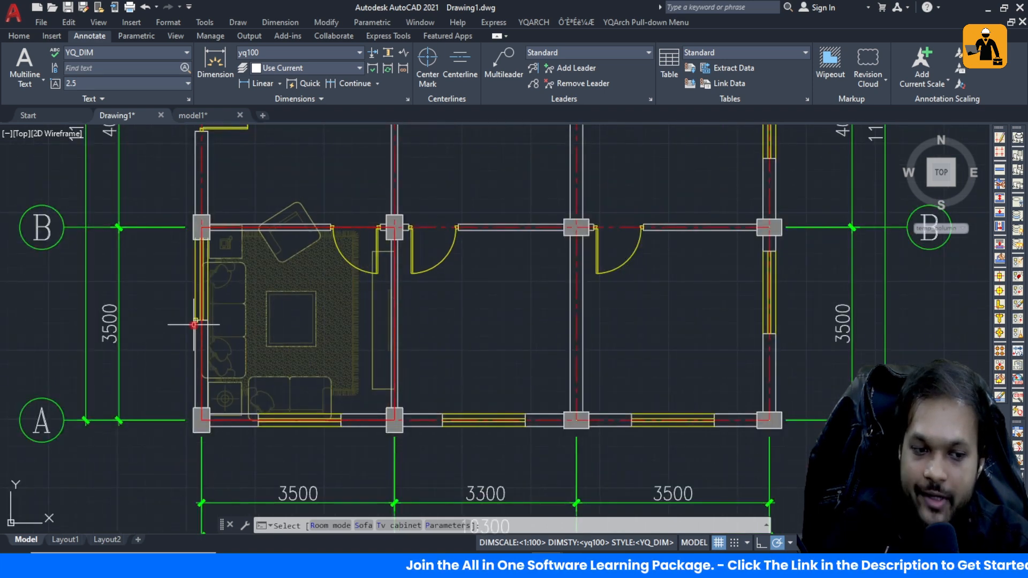
{"action": "scroll", "coordinate": [348, 445], "scroll_direction": "down", "scroll_amount": 4}
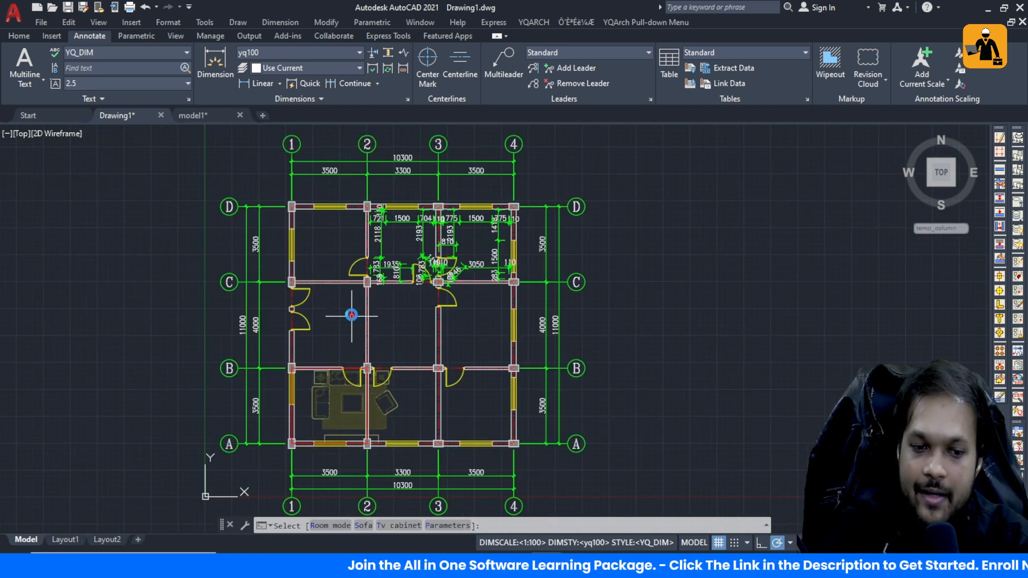
{"action": "scroll", "coordinate": [339, 328], "scroll_direction": "up", "scroll_amount": 6}
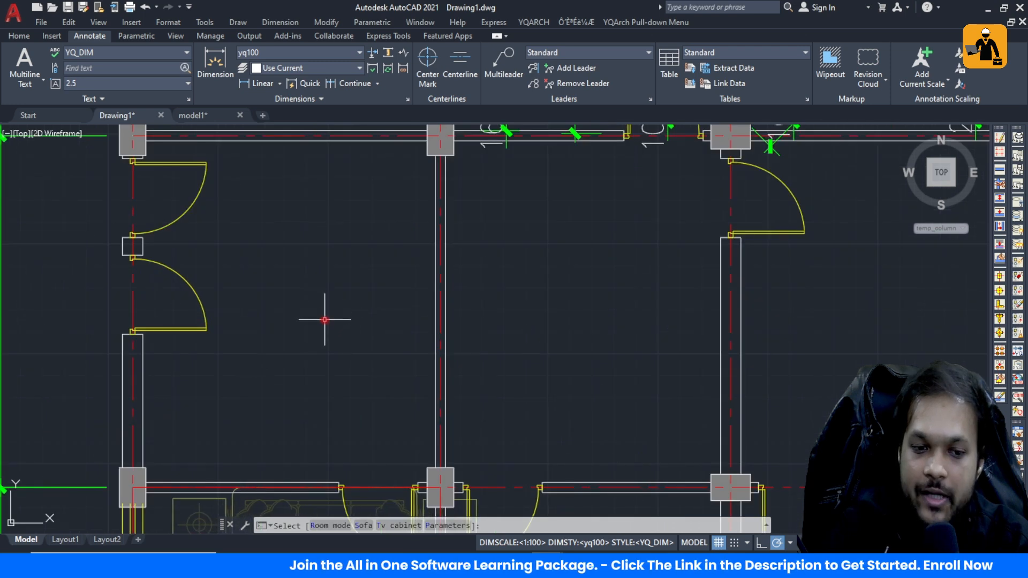
{"action": "scroll", "coordinate": [375, 385], "scroll_direction": "down", "scroll_amount": 4}
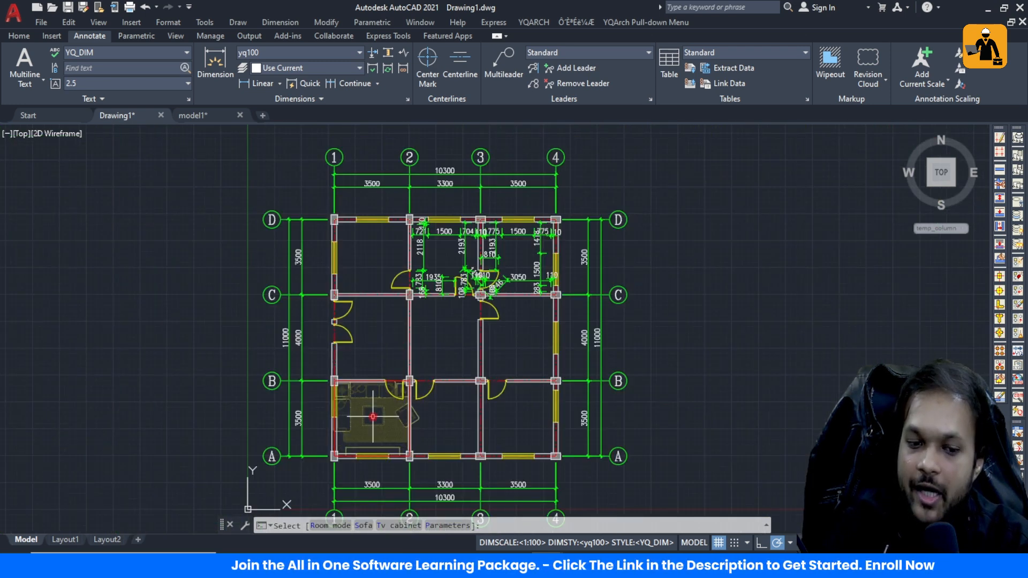
{"action": "scroll", "coordinate": [373, 416], "scroll_direction": "up", "scroll_amount": 2}
{"action": "key", "text": "Escape"}
{"action": "type", "text": "JJ"}
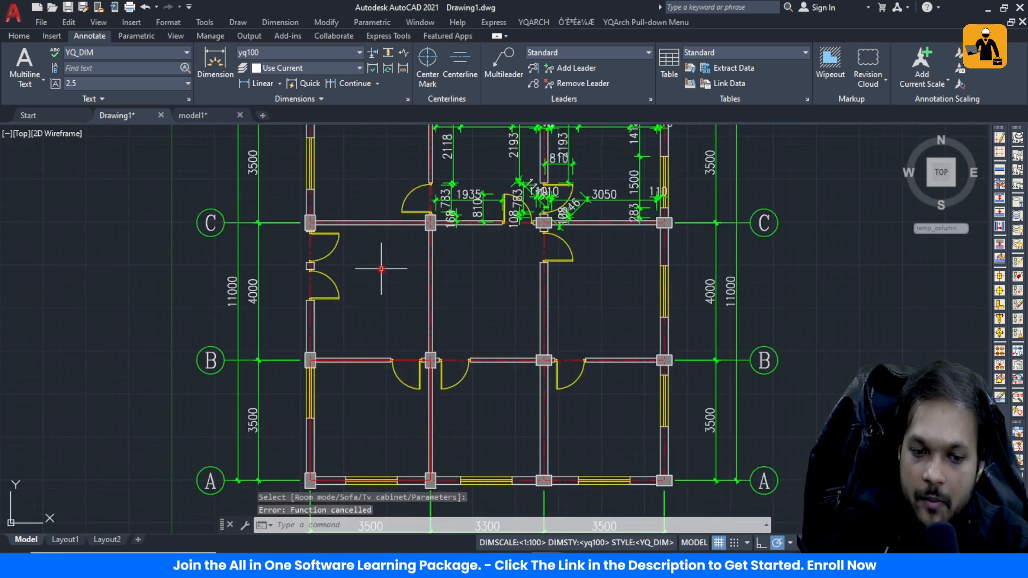
{"action": "key", "text": "Return"}
{"action": "left_click", "coordinate": [406, 234]}
{"action": "left_click", "coordinate": [487, 380]}
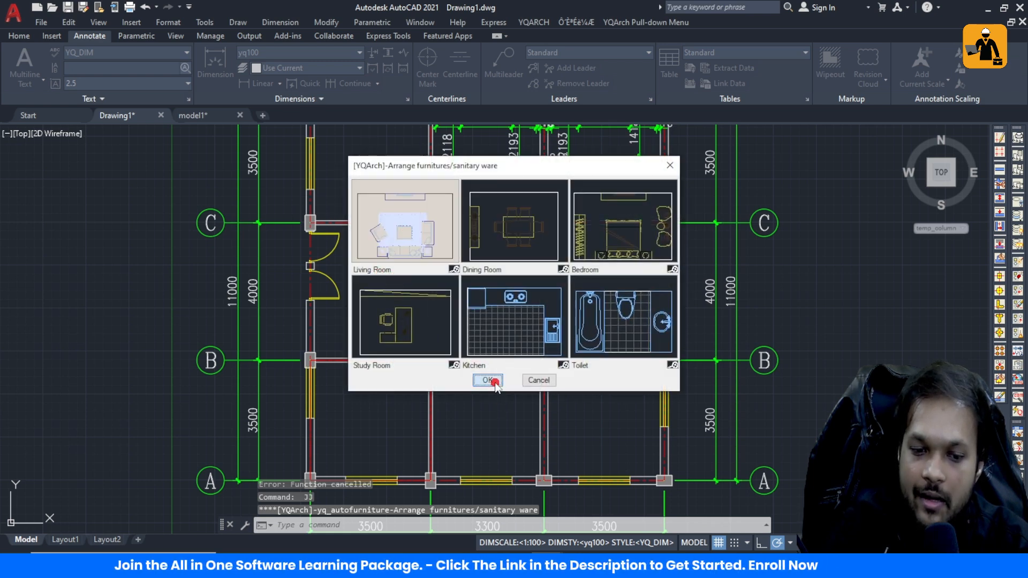
{"action": "left_click", "coordinate": [309, 223]}
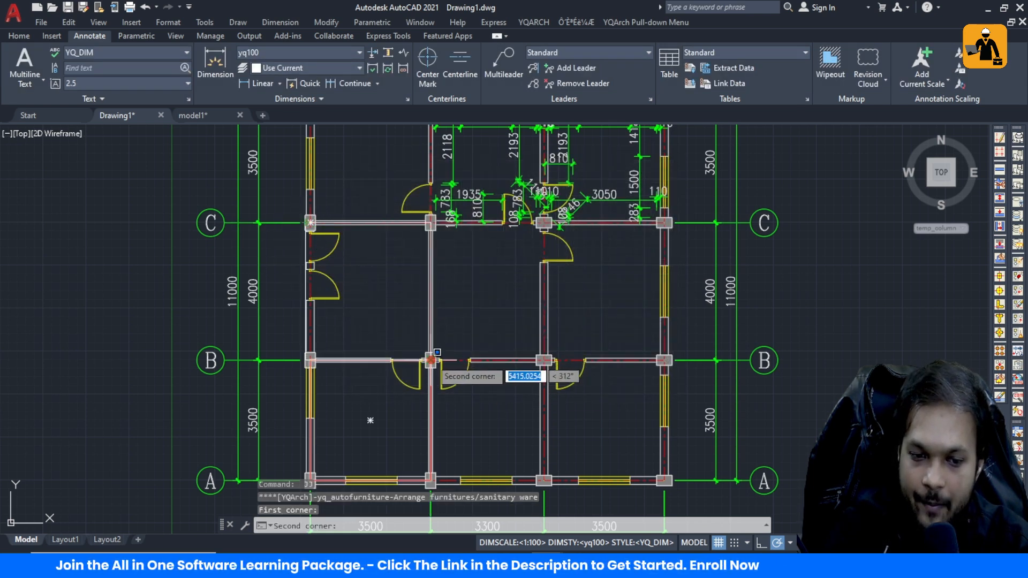
{"action": "left_click", "coordinate": [430, 359]}
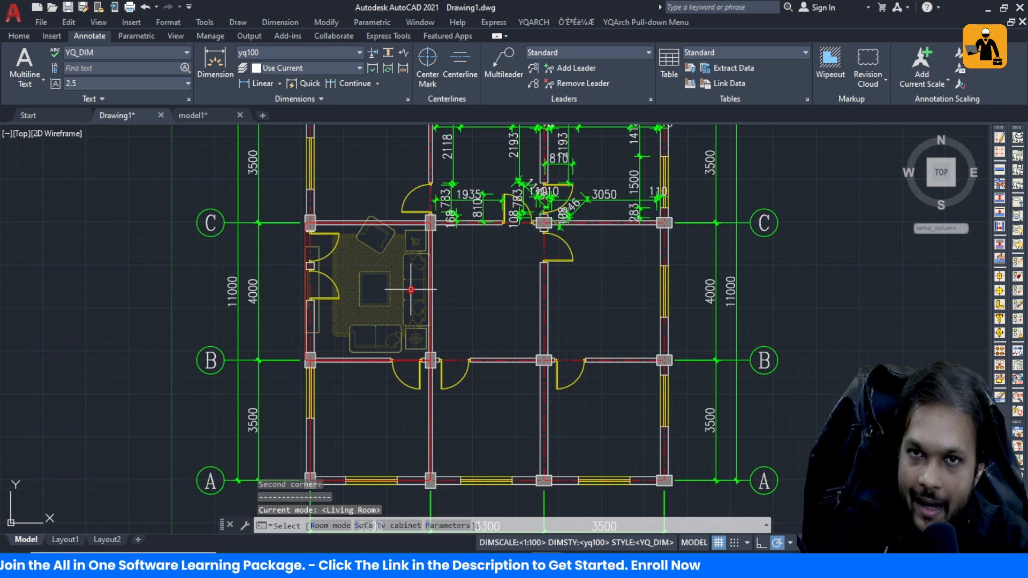
{"action": "key", "text": "Escape"}
- Arrange the Living Room layout with JJ in the room between axes 1–2 and A–B, placing the long sofa along the axis 2 wall
{"action": "scroll", "coordinate": [431, 482], "scroll_direction": "up", "scroll_amount": 4}
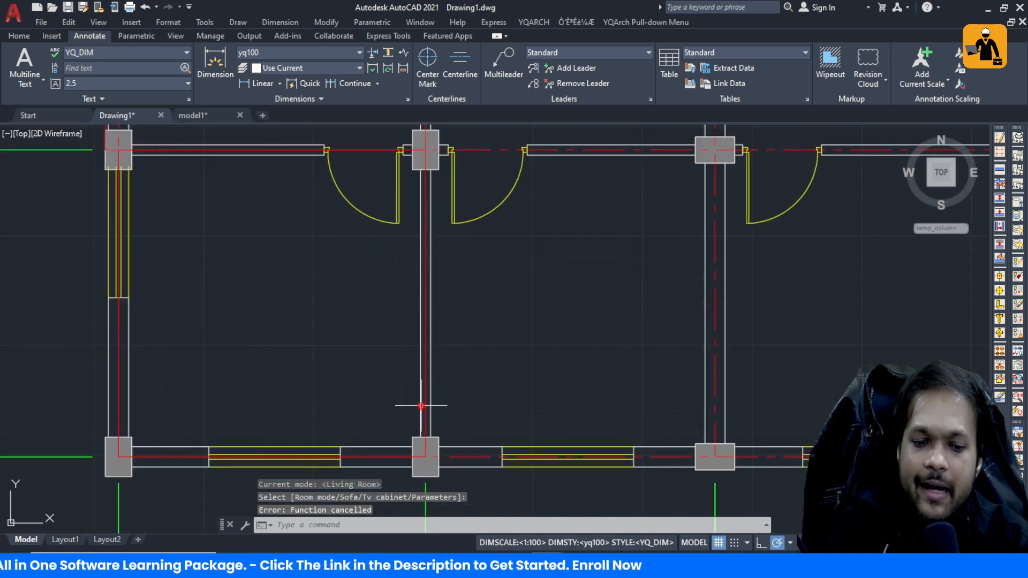
{"action": "scroll", "coordinate": [332, 339], "scroll_direction": "down", "scroll_amount": 4}
{"action": "type", "text": "jj"}
{"action": "key", "text": "Return"}
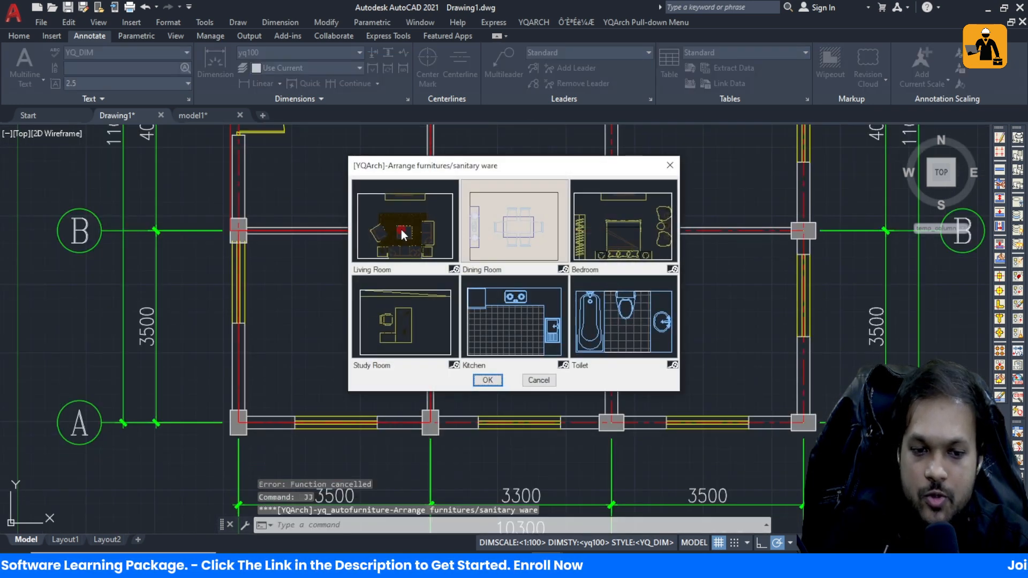
{"action": "left_click", "coordinate": [487, 380]}
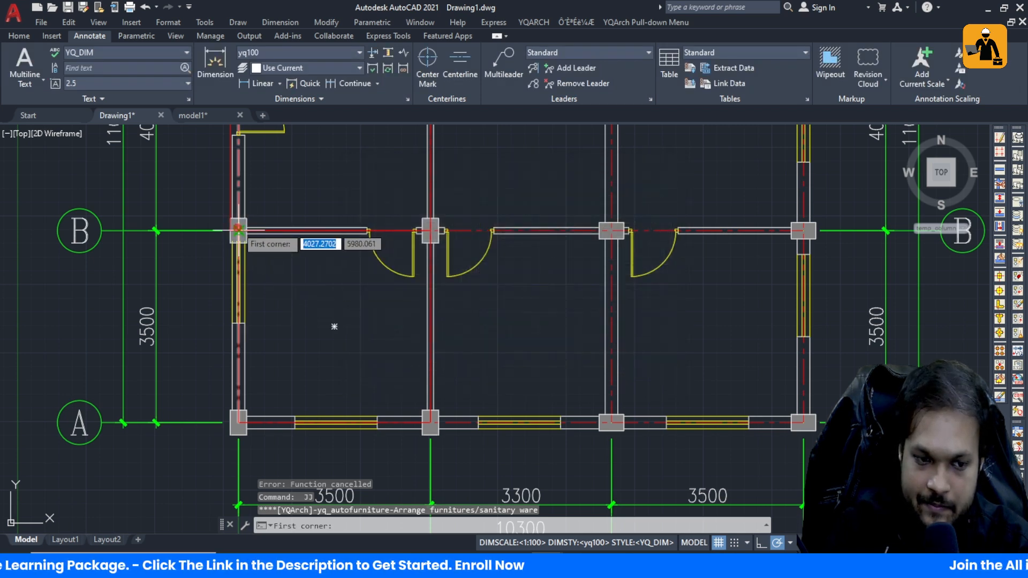
{"action": "left_click", "coordinate": [238, 227]}
{"action": "left_click", "coordinate": [427, 418]}
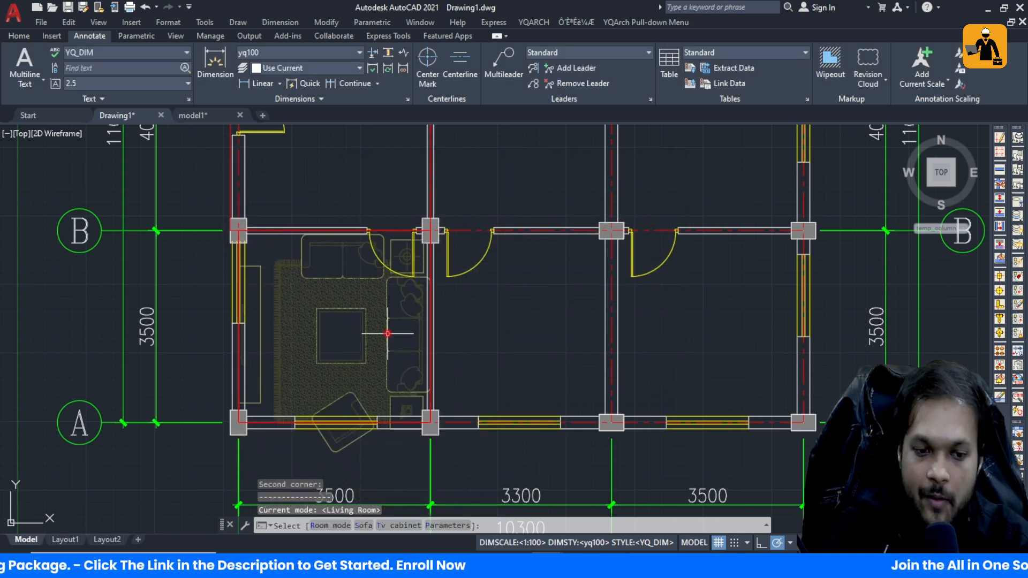
{"action": "key", "text": "Escape"}
{"action": "key", "text": "Escape"}
- Scale down the sofa and carpet group in the room between axes 1–2 and A–B to fit inside the walls
{"action": "left_click", "coordinate": [406, 346]}
{"action": "left_click", "coordinate": [369, 334]}
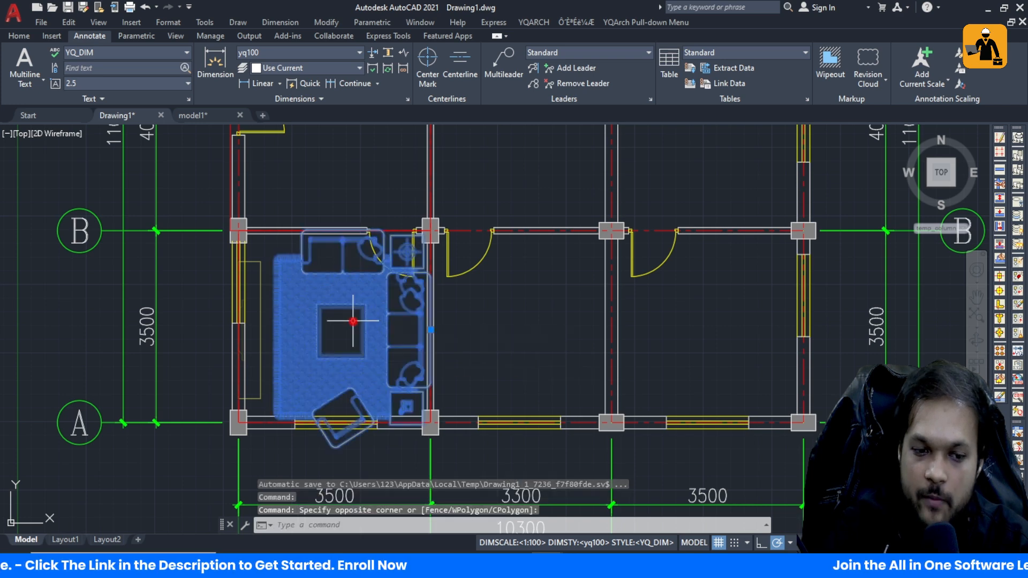
{"action": "type", "text": "sc"}
{"action": "key", "text": "Return"}
{"action": "left_click", "coordinate": [360, 327]}
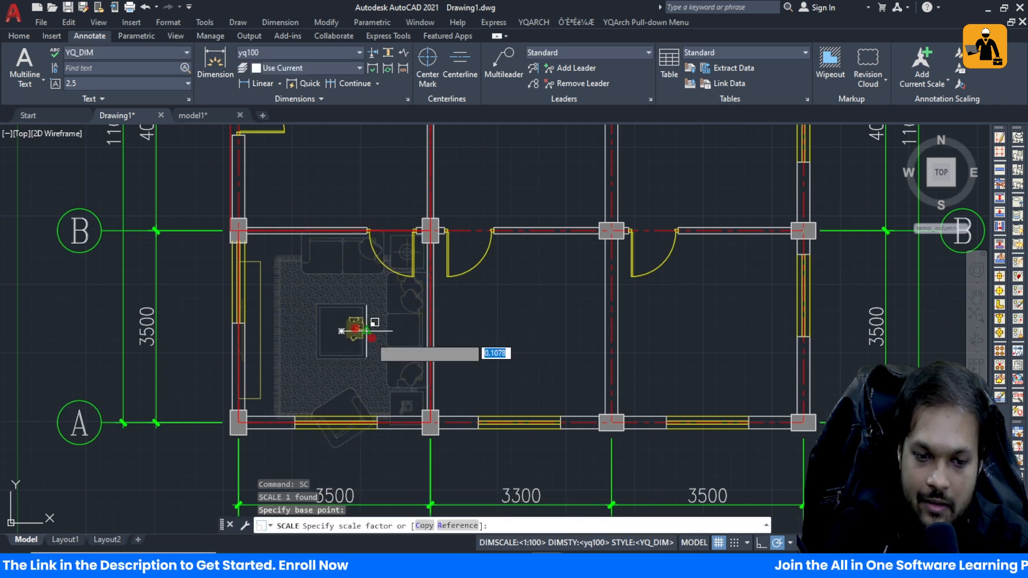
{"action": "key", "text": "Escape"}
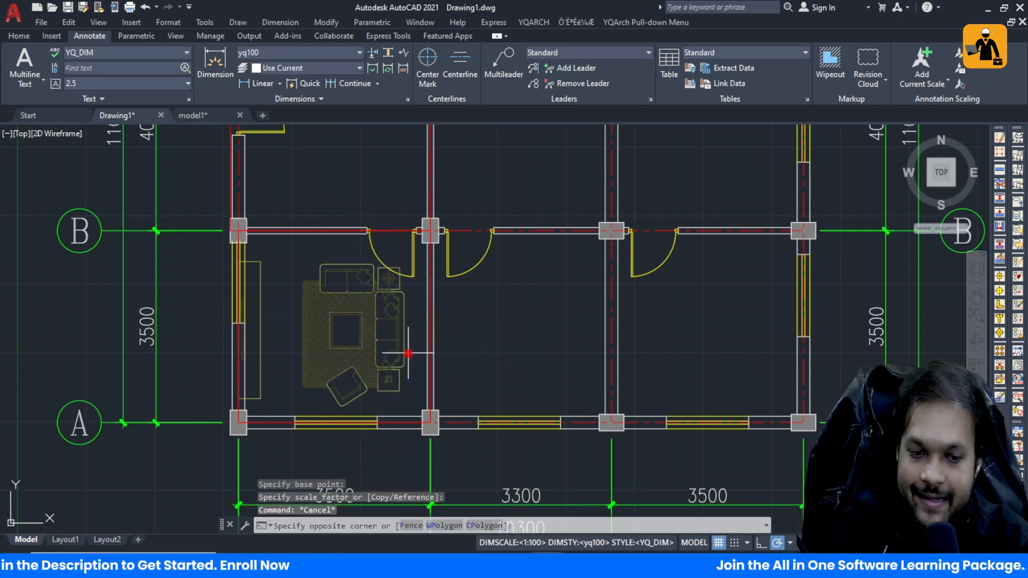
- Move the scaled sofa group closer to the wall on axis 2
{"action": "left_click", "coordinate": [404, 349]}
{"action": "left_click", "coordinate": [365, 330]}
{"action": "type", "text": "m"}
{"action": "key", "text": "Return"}
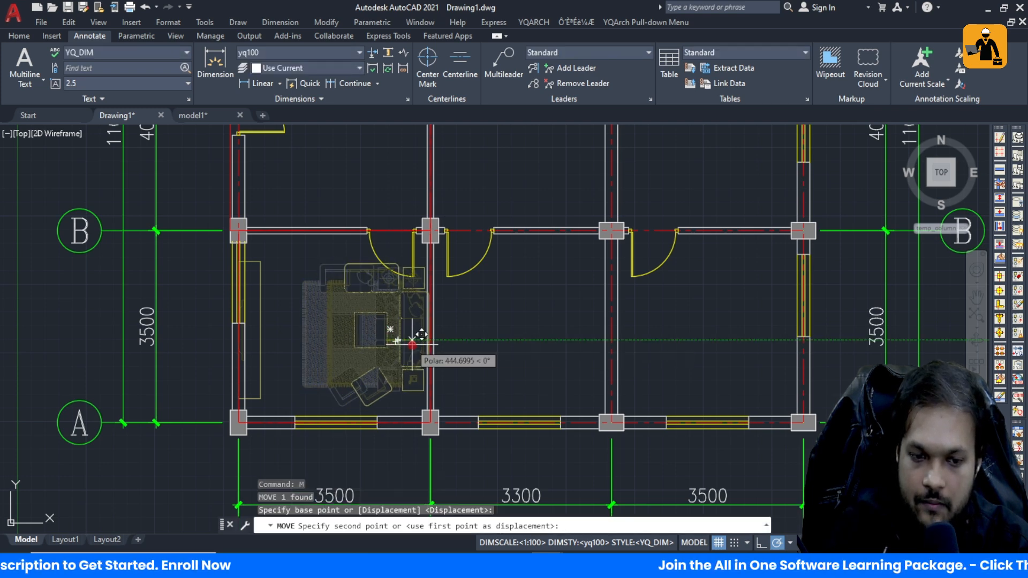
{"action": "left_click", "coordinate": [387, 339]}
{"action": "key", "text": "Escape"}
- Start the JJ furniture arrangement with the Kitchen layout and define the room between axes 2–3 and A–B by its opposite corners
{"action": "scroll", "coordinate": [355, 338], "scroll_direction": "up", "scroll_amount": 2}
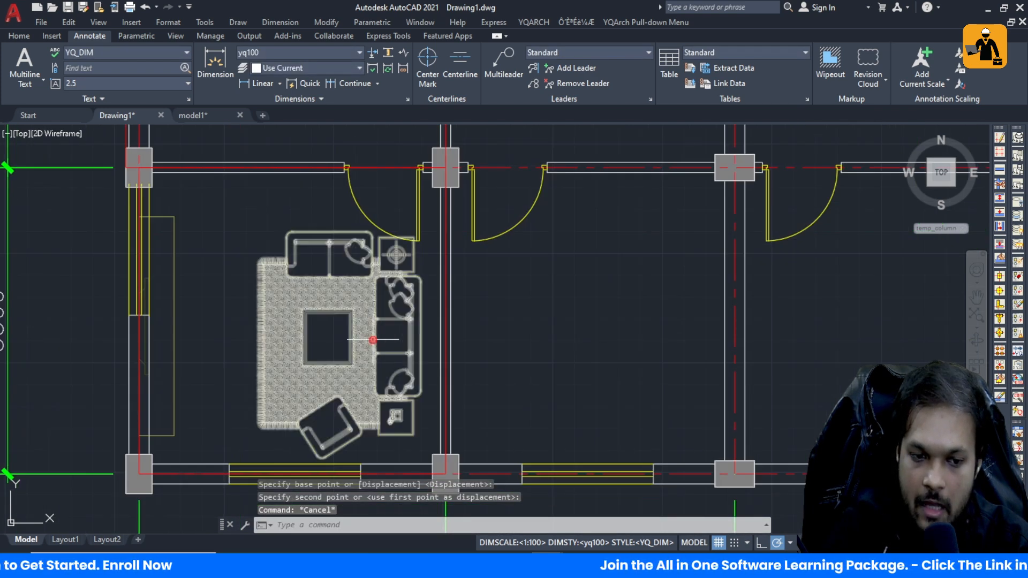
{"action": "scroll", "coordinate": [348, 339], "scroll_direction": "down", "scroll_amount": 4}
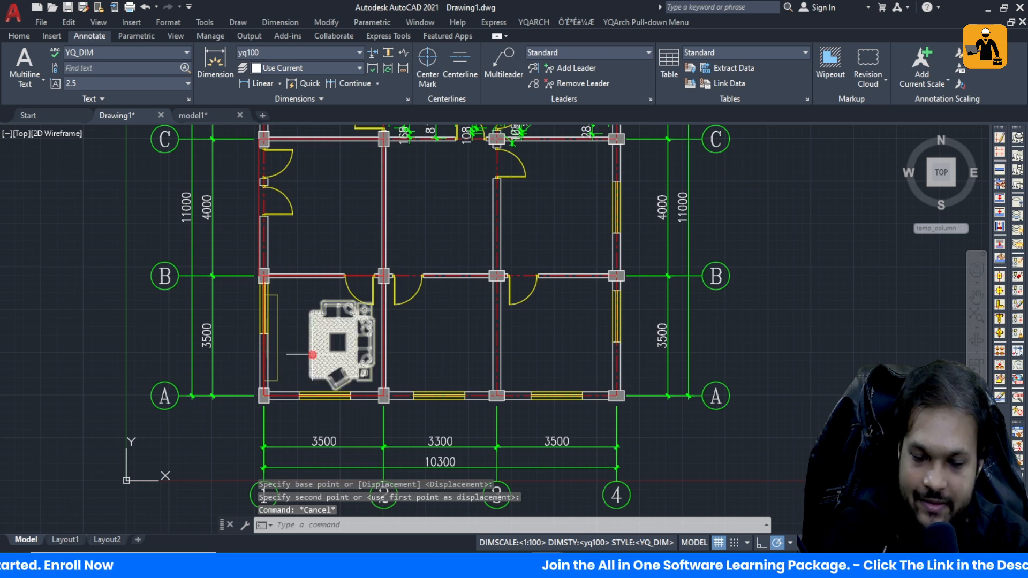
{"action": "scroll", "coordinate": [313, 366], "scroll_direction": "down", "scroll_amount": 4}
{"action": "scroll", "coordinate": [301, 389], "scroll_direction": "up", "scroll_amount": 6}
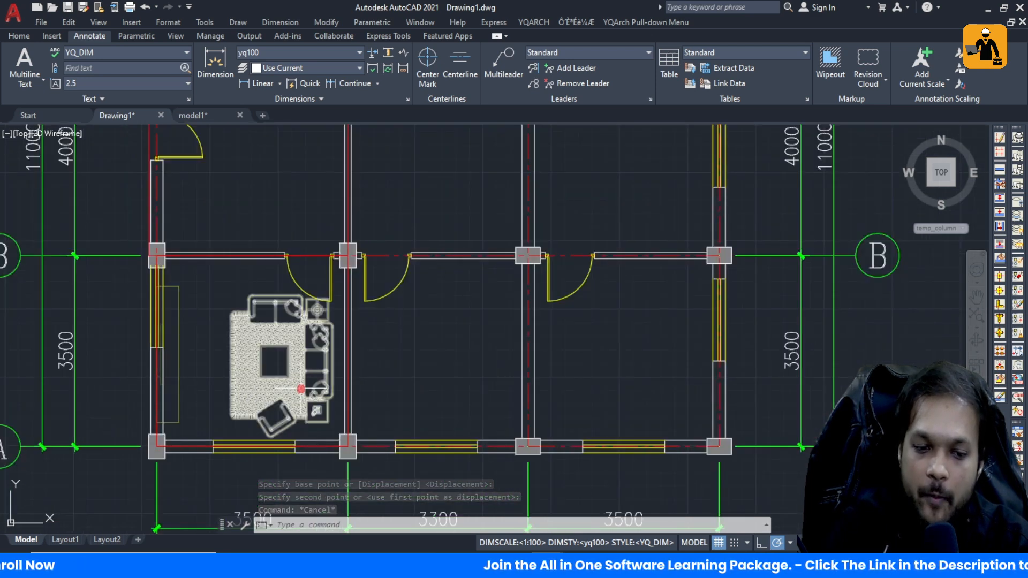
{"action": "type", "text": "j"}
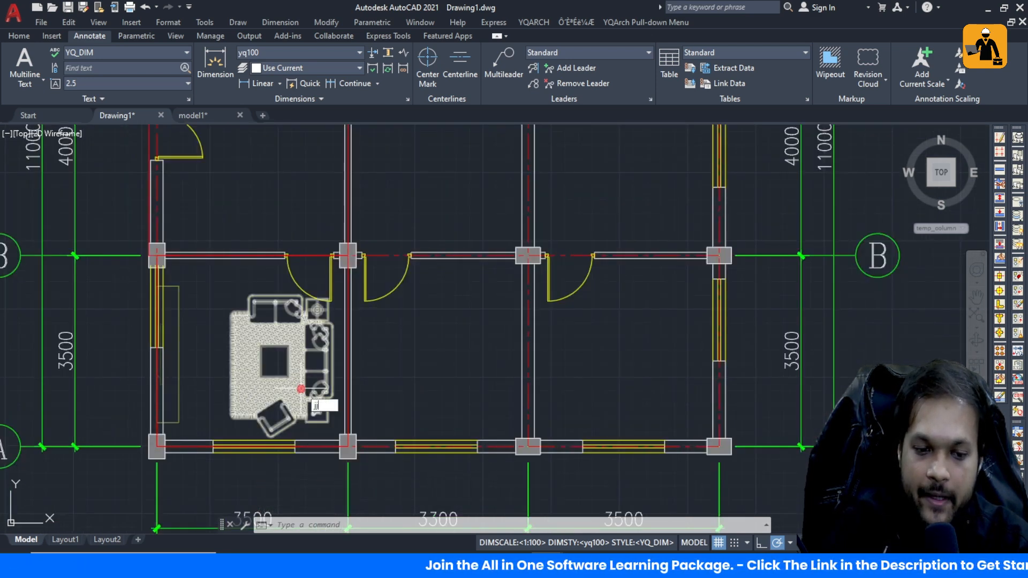
{"action": "type", "text": "j"}
{"action": "key", "text": "Return"}
{"action": "left_click", "coordinate": [530, 326]}
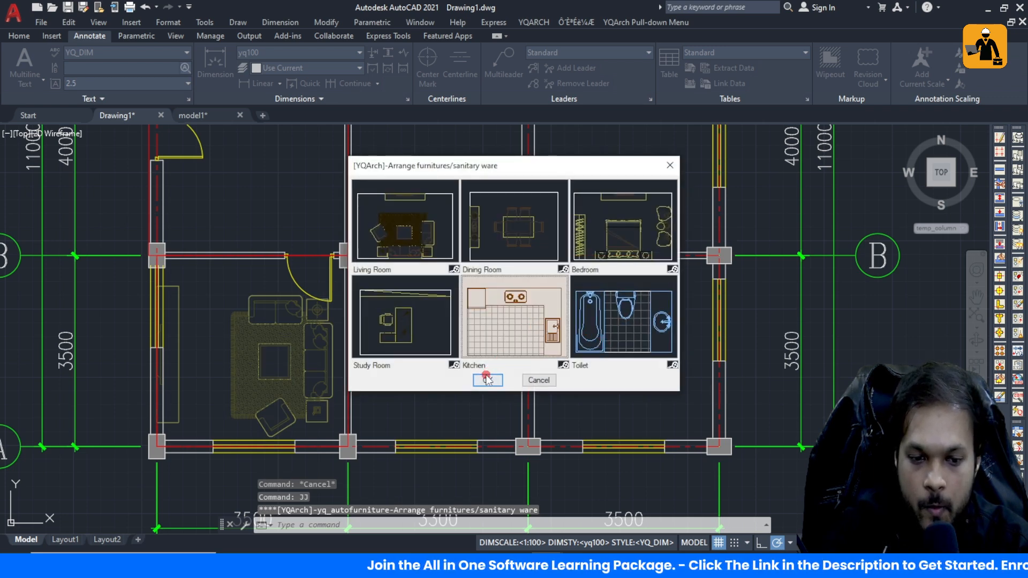
{"action": "left_click", "coordinate": [487, 380]}
{"action": "left_click", "coordinate": [528, 445]}
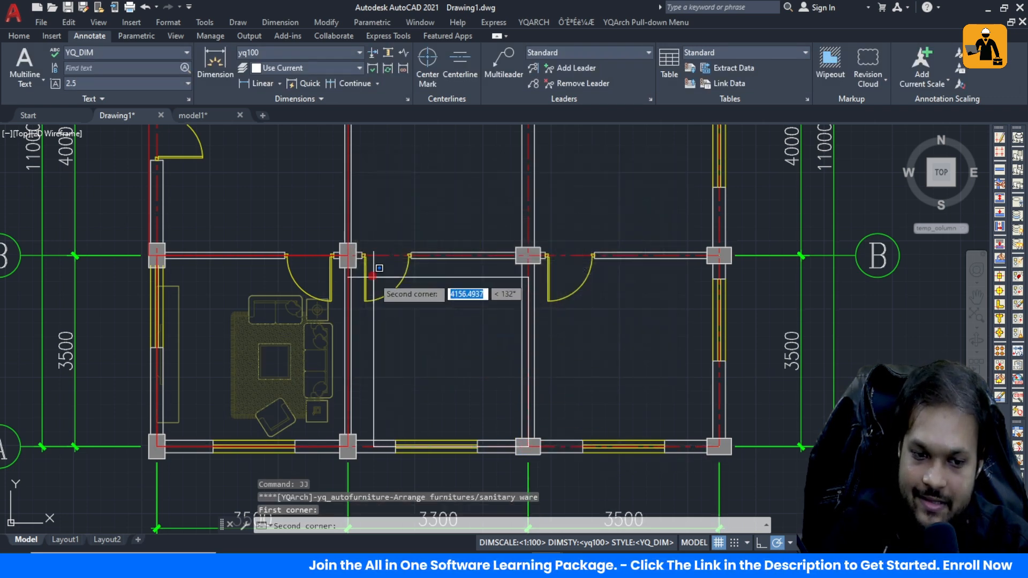
{"action": "left_click", "coordinate": [346, 255]}
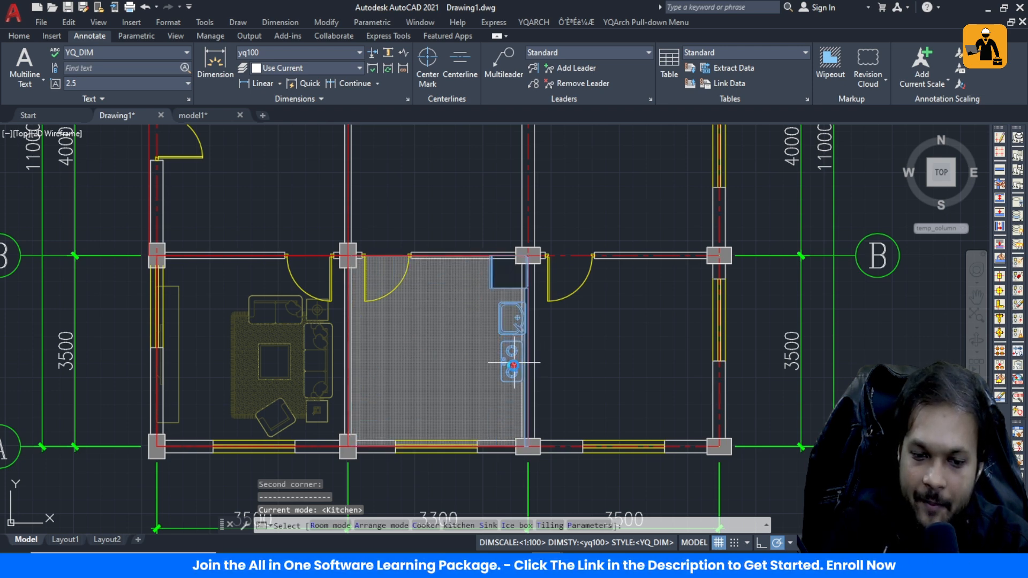
- Place the tiled kitchen layout with its sink and cooker along the axis 3 wall and end the command
{"action": "left_click", "coordinate": [513, 366]}
{"action": "scroll", "coordinate": [546, 284], "scroll_direction": "up", "scroll_amount": 5}
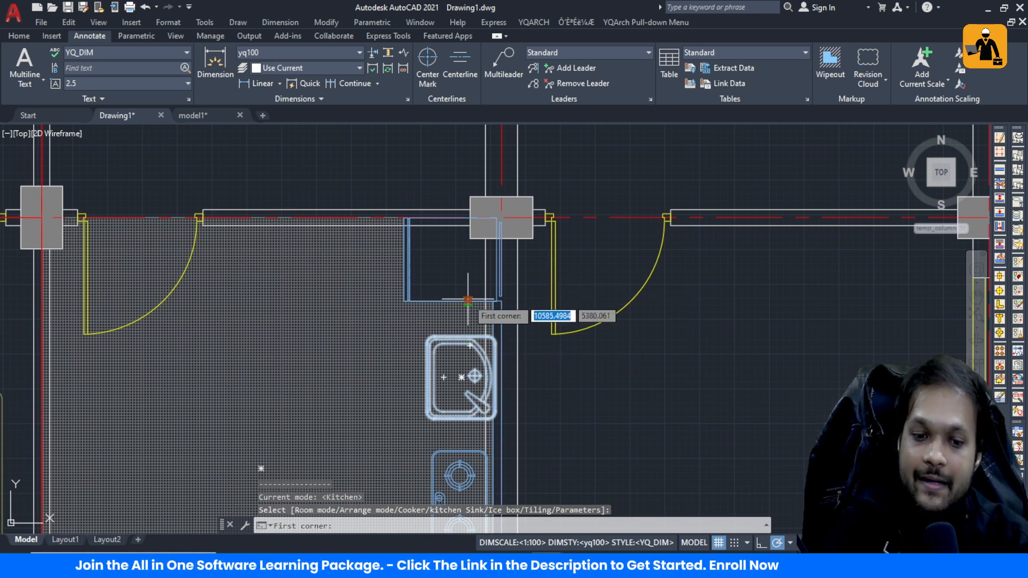
{"action": "scroll", "coordinate": [468, 288], "scroll_direction": "down", "scroll_amount": 3}
{"action": "scroll", "coordinate": [468, 289], "scroll_direction": "down", "scroll_amount": 5}
{"action": "scroll", "coordinate": [460, 292], "scroll_direction": "up", "scroll_amount": 3}
{"action": "key", "text": "Escape"}
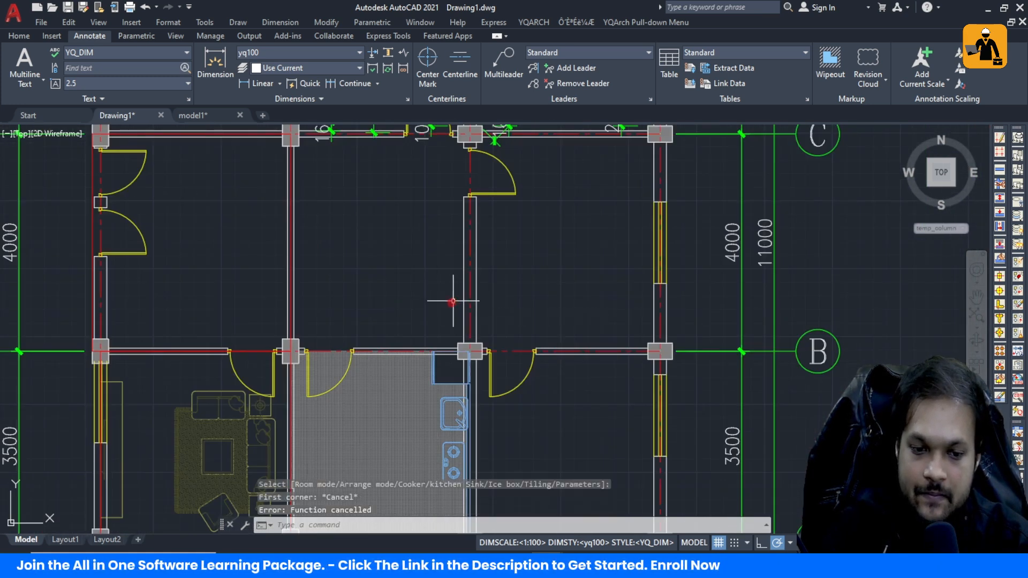
- Switch to the model1 drawing and bring its building section into view
{"action": "scroll", "coordinate": [431, 282], "scroll_direction": "down", "scroll_amount": 3}
{"action": "scroll", "coordinate": [432, 282], "scroll_direction": "up", "scroll_amount": 5}
{"action": "scroll", "coordinate": [433, 329], "scroll_direction": "down", "scroll_amount": 2}
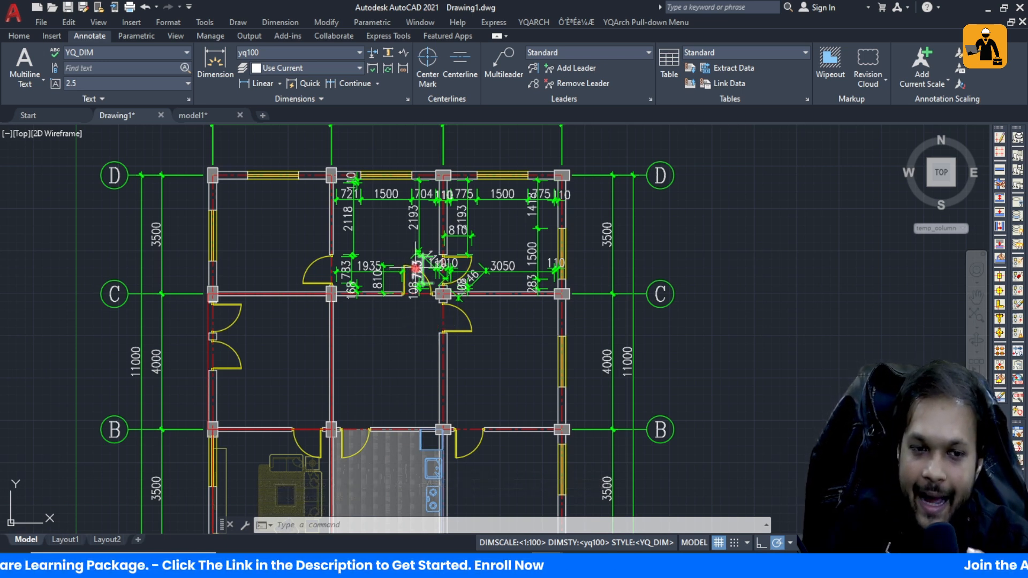
{"action": "left_click", "coordinate": [199, 115]}
{"action": "scroll", "coordinate": [370, 261], "scroll_direction": "down", "scroll_amount": 4}
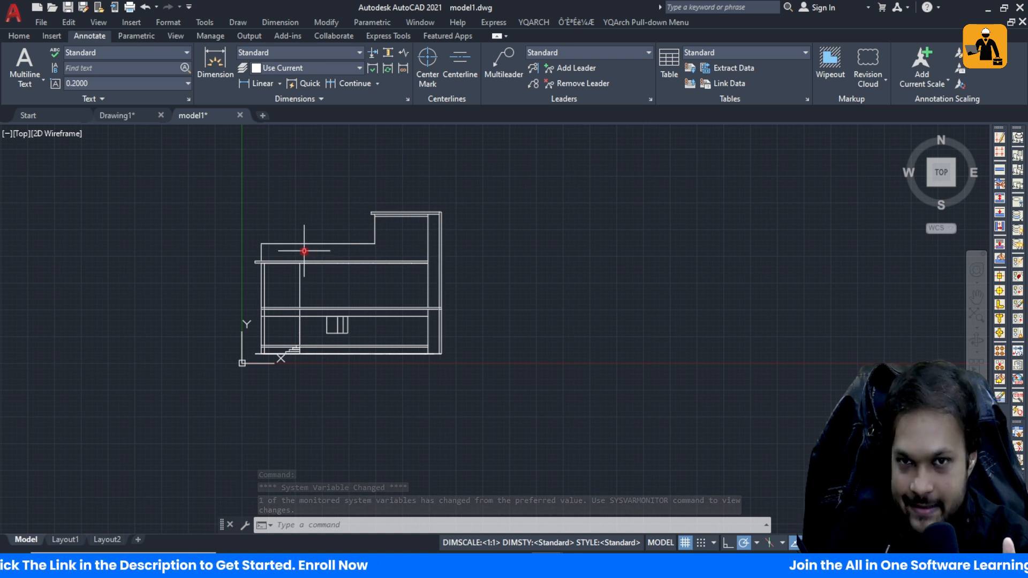
{"action": "scroll", "coordinate": [285, 249], "scroll_direction": "up", "scroll_amount": 2}
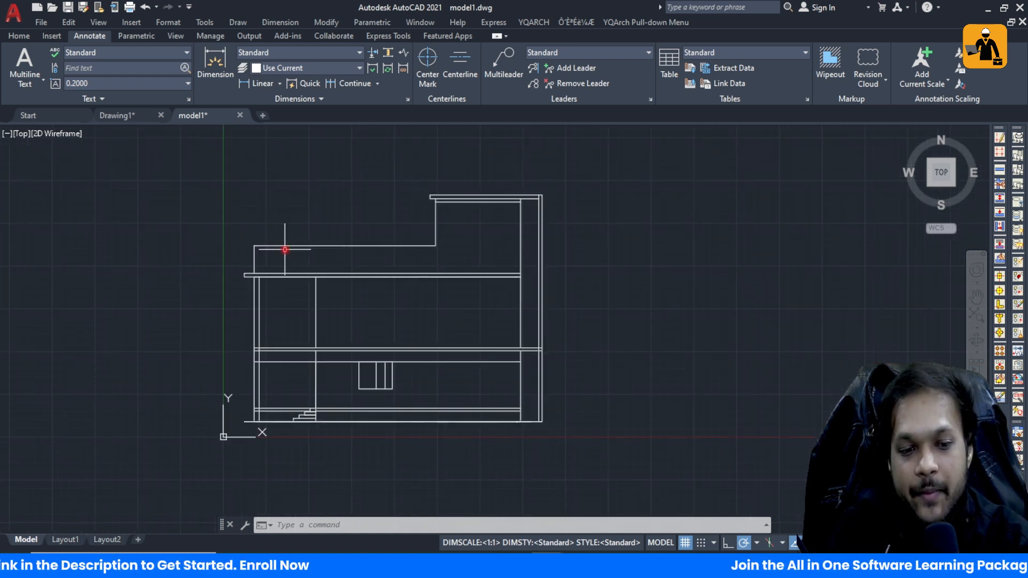
{"action": "left_click", "coordinate": [284, 250]}
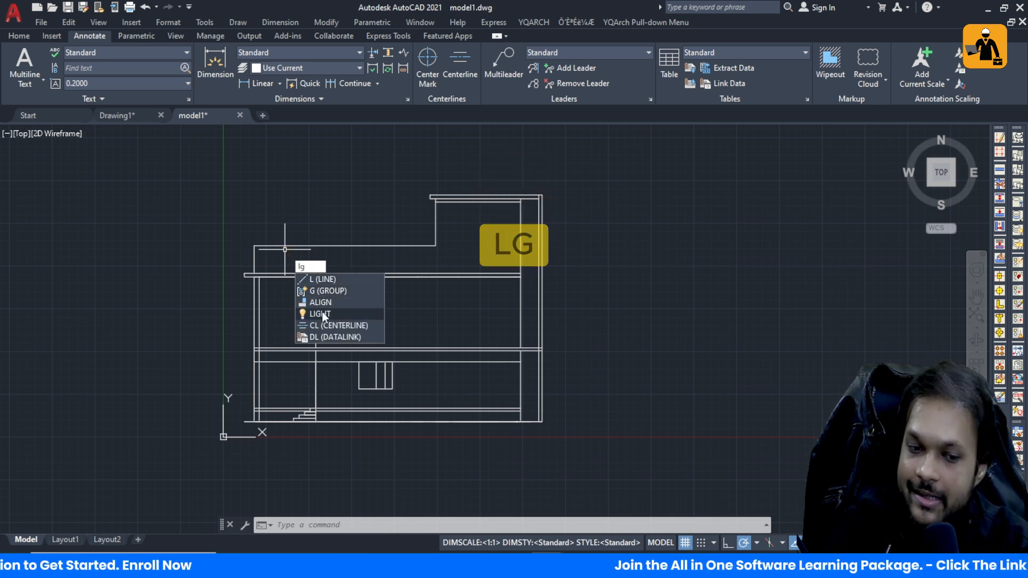
{"action": "key", "text": "Escape"}
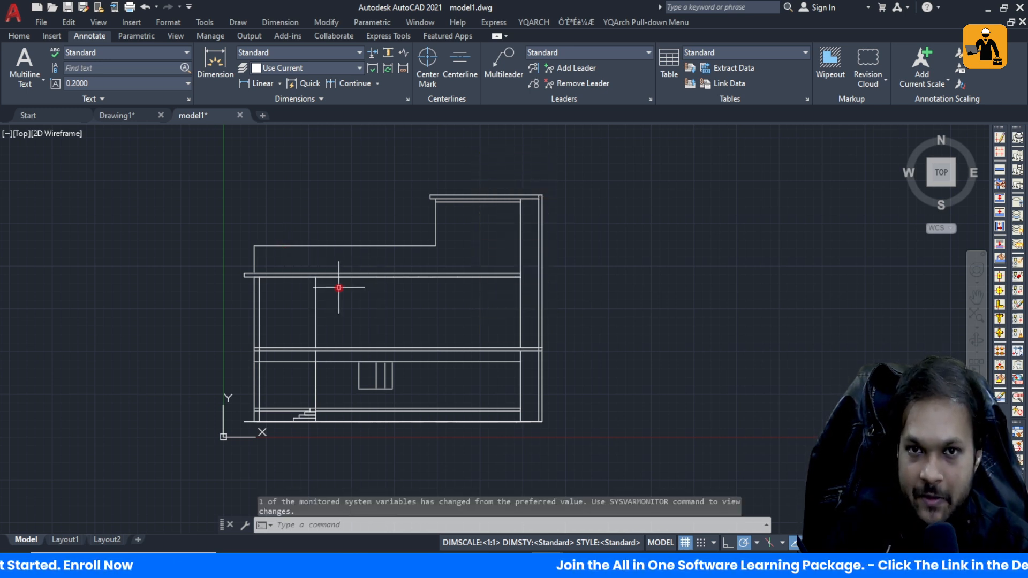
{"action": "type", "text": "lg"}
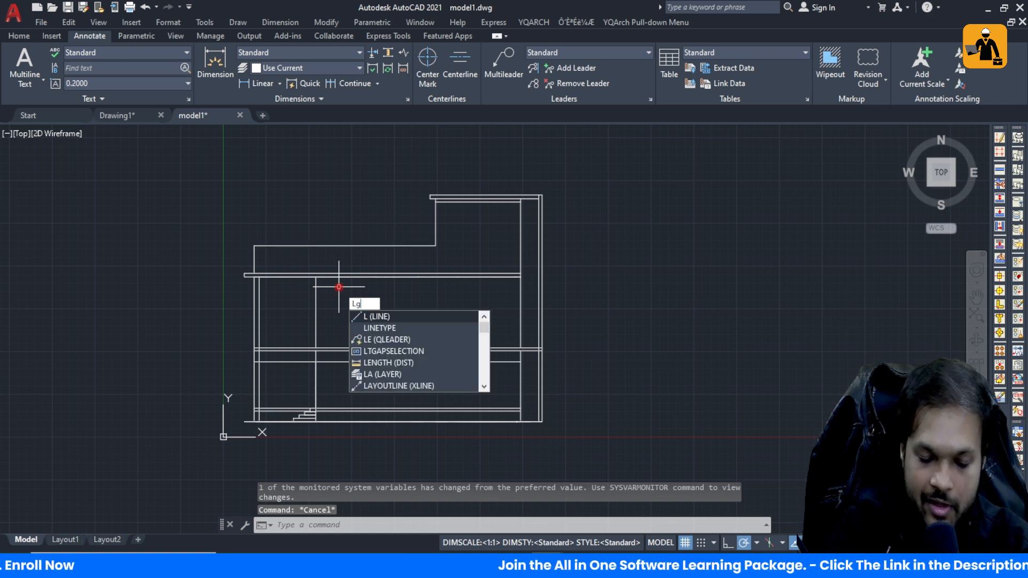
{"action": "key", "text": "Escape"}
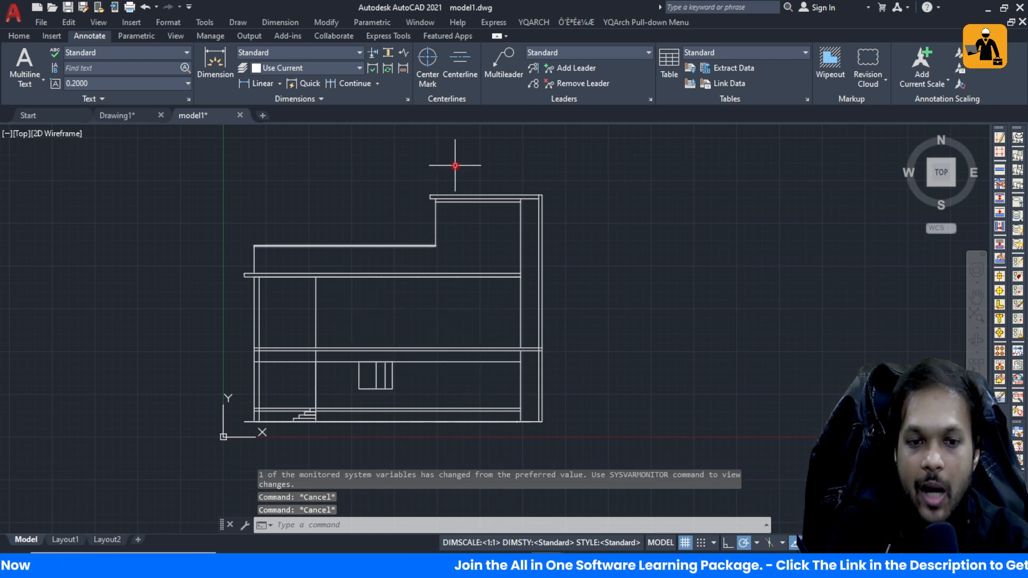
- Draw a YQArch banister elevation with the preset dimensions along the top of the upper slab, from its overhanging end to the tower wall
{"action": "left_click", "coordinate": [527, 22]}
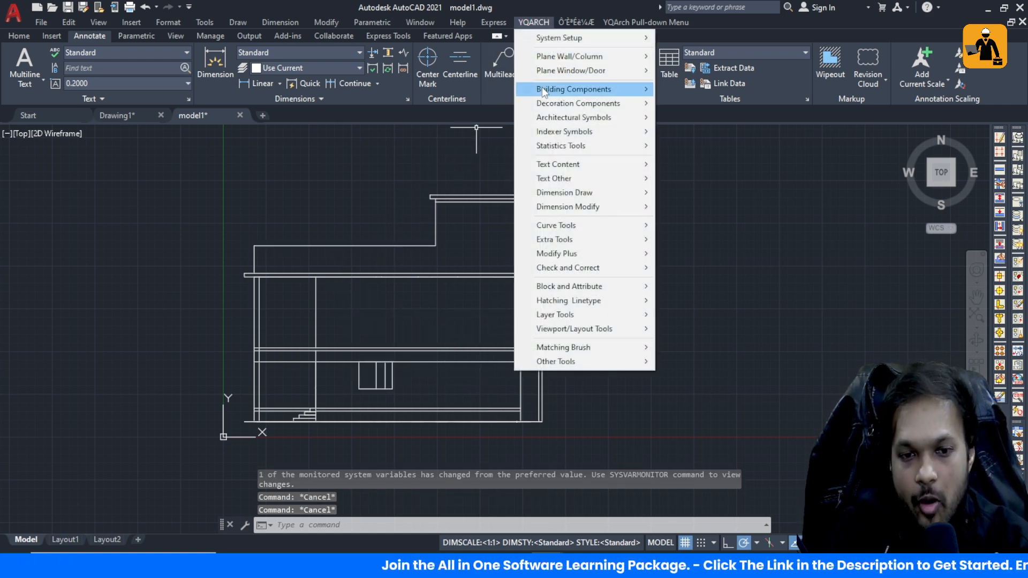
{"action": "mouse_move", "coordinate": [544, 90]}
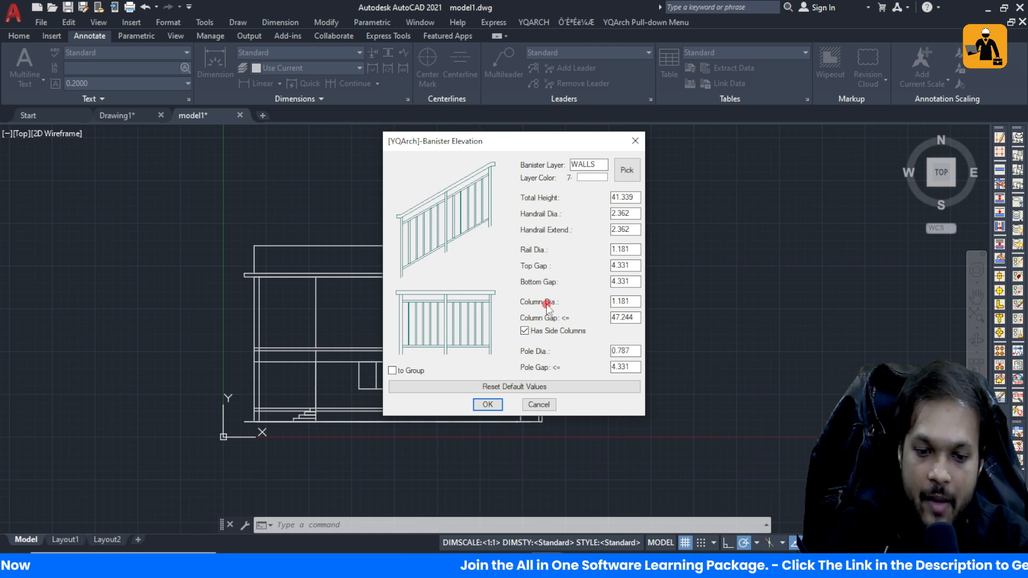
{"action": "left_click", "coordinate": [487, 405]}
{"action": "scroll", "coordinate": [239, 268], "scroll_direction": "up", "scroll_amount": 2}
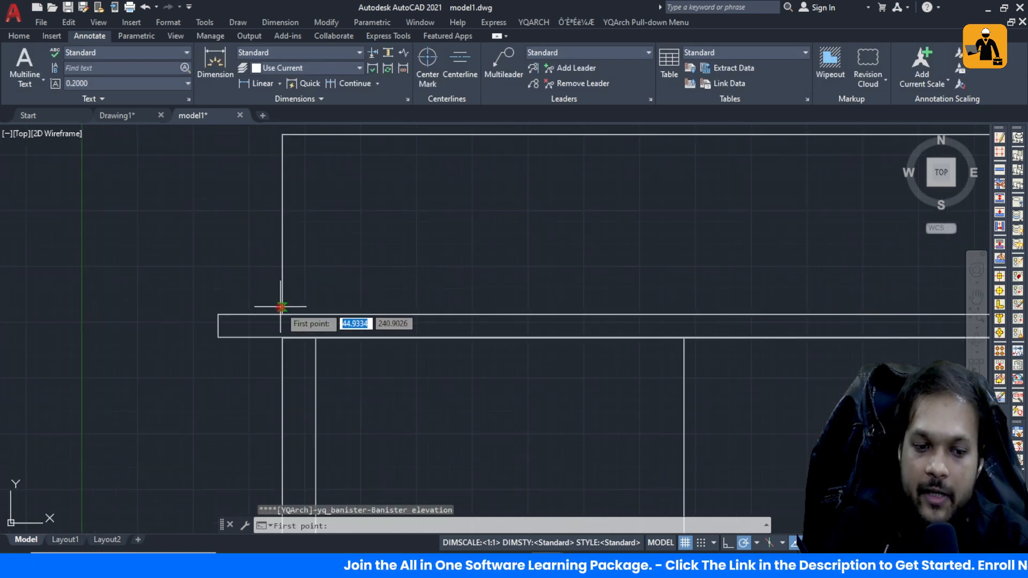
{"action": "scroll", "coordinate": [257, 286], "scroll_direction": "up", "scroll_amount": 2}
{"action": "scroll", "coordinate": [251, 283], "scroll_direction": "down", "scroll_amount": 2}
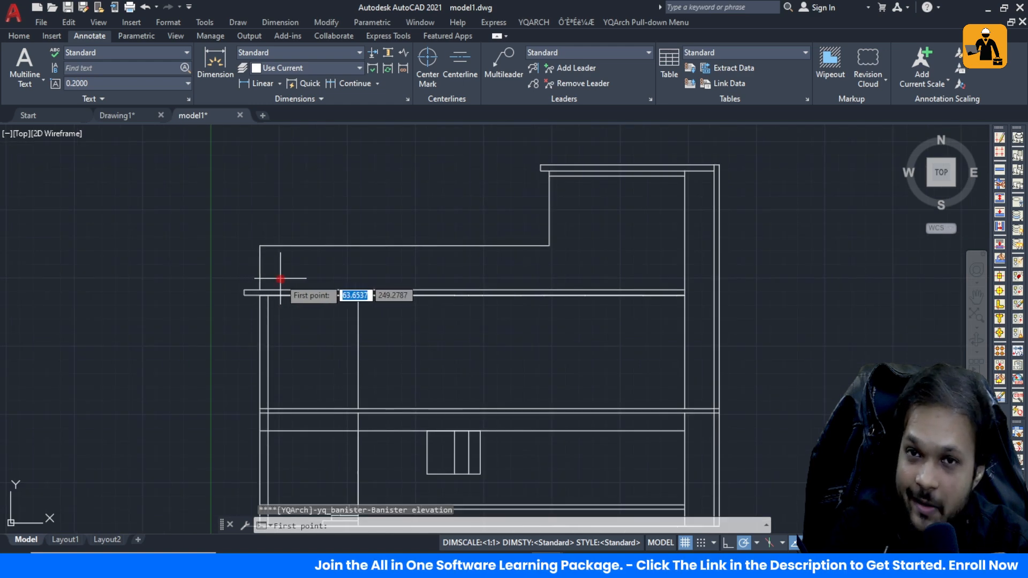
{"action": "left_click", "coordinate": [244, 289]}
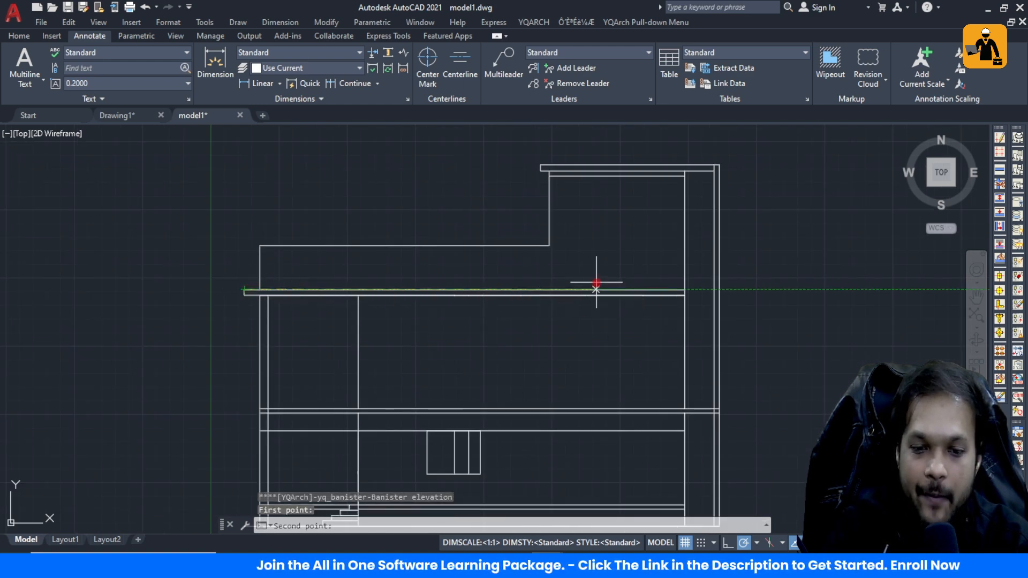
{"action": "left_click", "coordinate": [686, 289]}
{"action": "scroll", "coordinate": [407, 276], "scroll_direction": "down", "scroll_amount": 2}
{"action": "scroll", "coordinate": [379, 280], "scroll_direction": "up", "scroll_amount": 2}
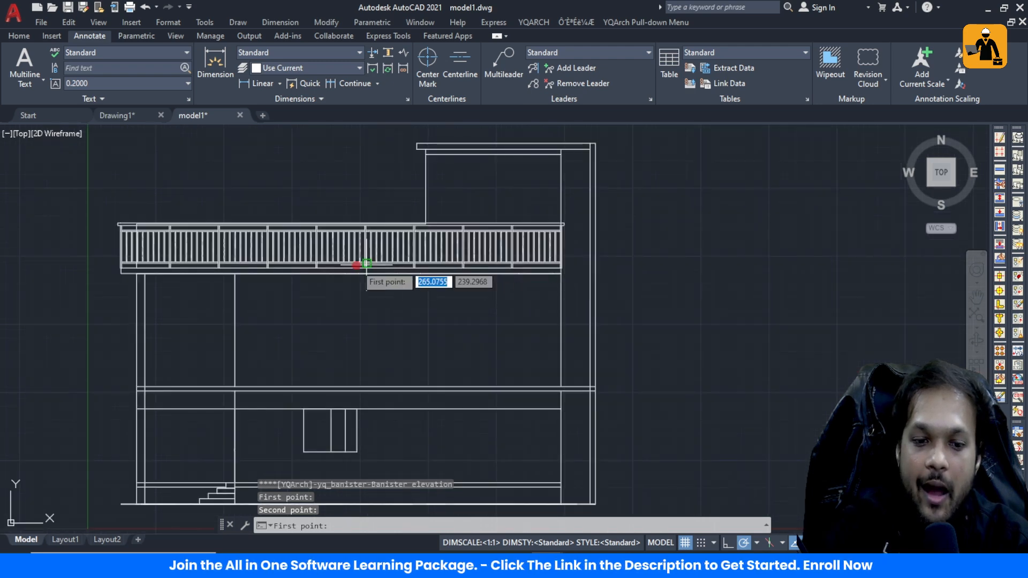
- Draw a second banister elevation along the top of the middle floor slab, between its two outer ends, and end the command
{"action": "scroll", "coordinate": [184, 394], "scroll_direction": "up", "scroll_amount": 4}
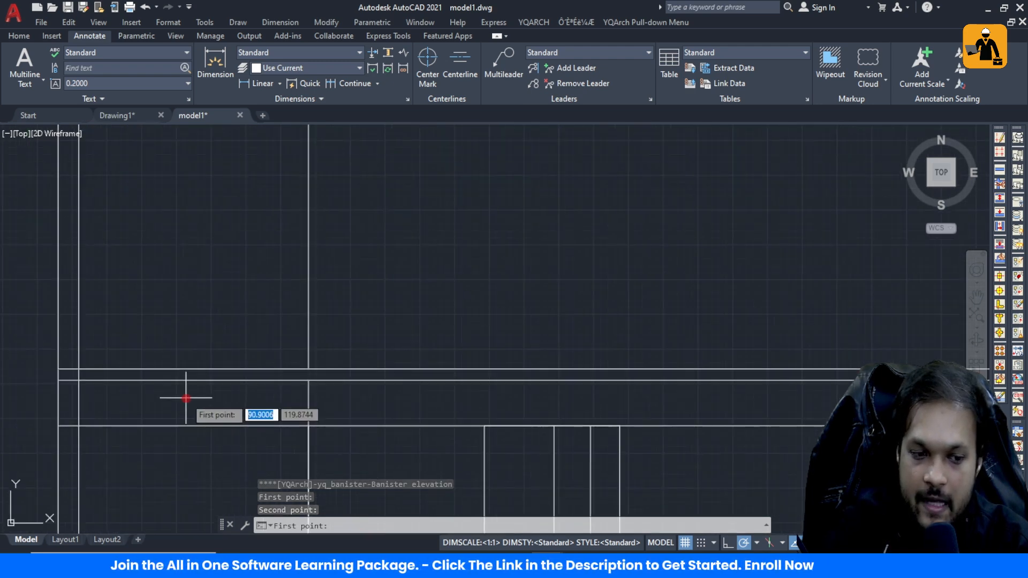
{"action": "scroll", "coordinate": [85, 382], "scroll_direction": "down", "scroll_amount": 4}
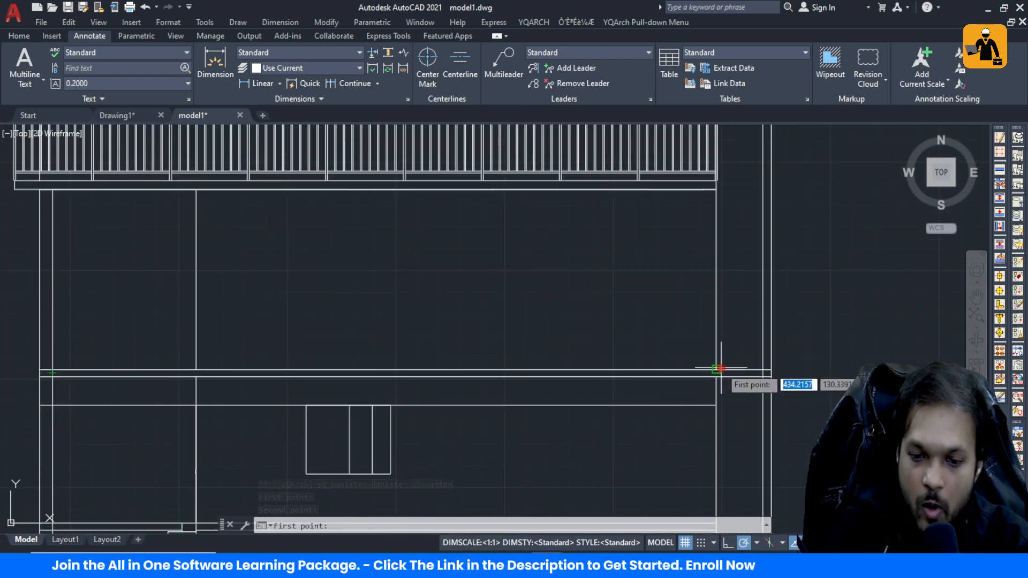
{"action": "left_click", "coordinate": [760, 369]}
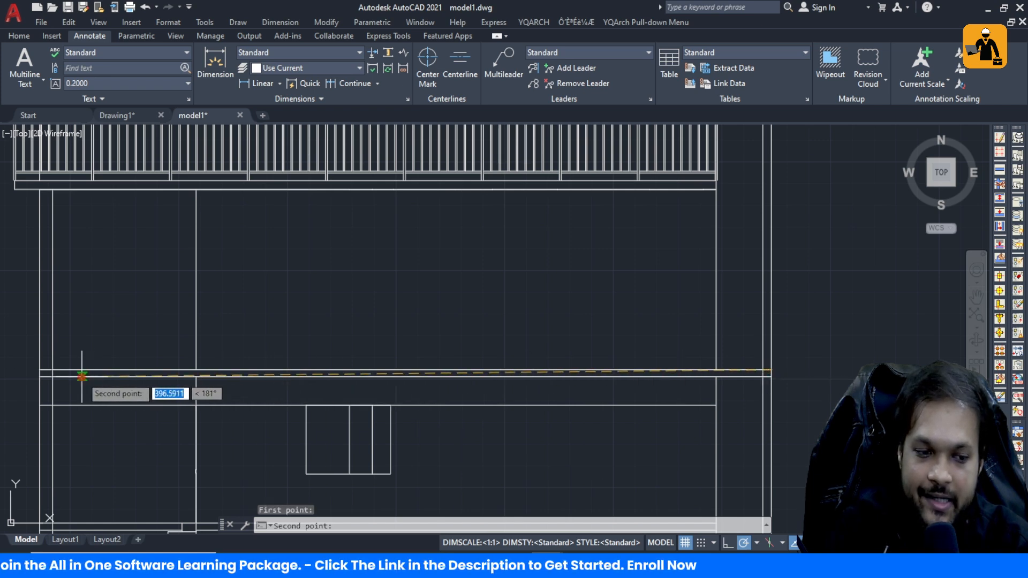
{"action": "left_click", "coordinate": [32, 367]}
{"action": "scroll", "coordinate": [366, 310], "scroll_direction": "down", "scroll_amount": 4}
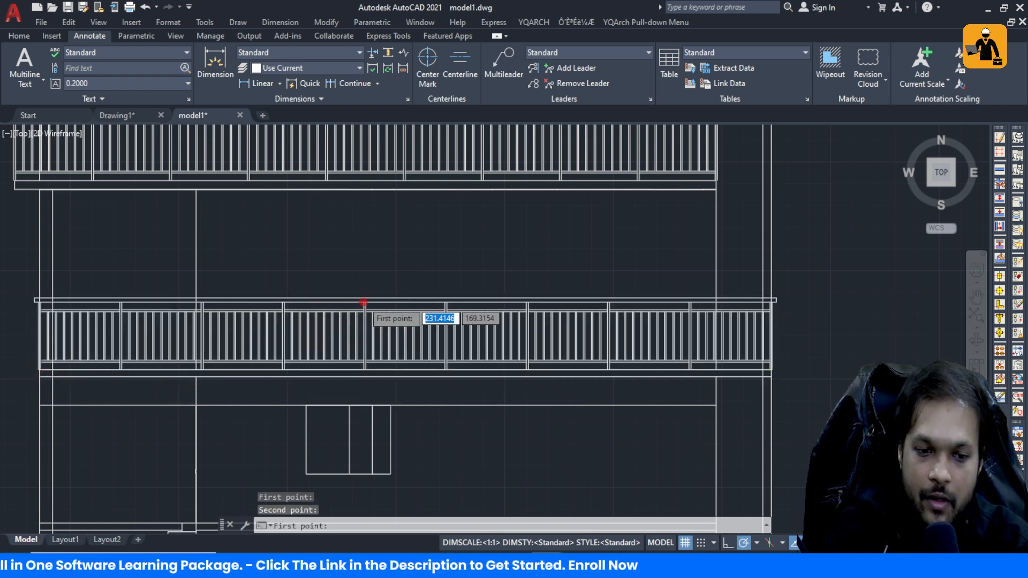
{"action": "key", "text": "Escape"}
{"action": "scroll", "coordinate": [366, 310], "scroll_direction": "up", "scroll_amount": 4}
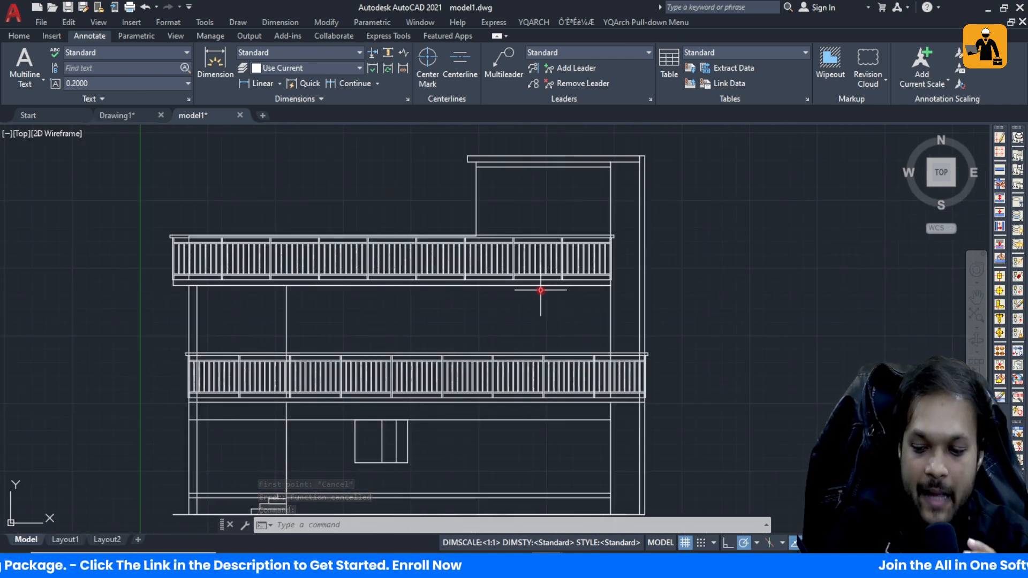
{"action": "scroll", "coordinate": [542, 331], "scroll_direction": "down", "scroll_amount": 4}
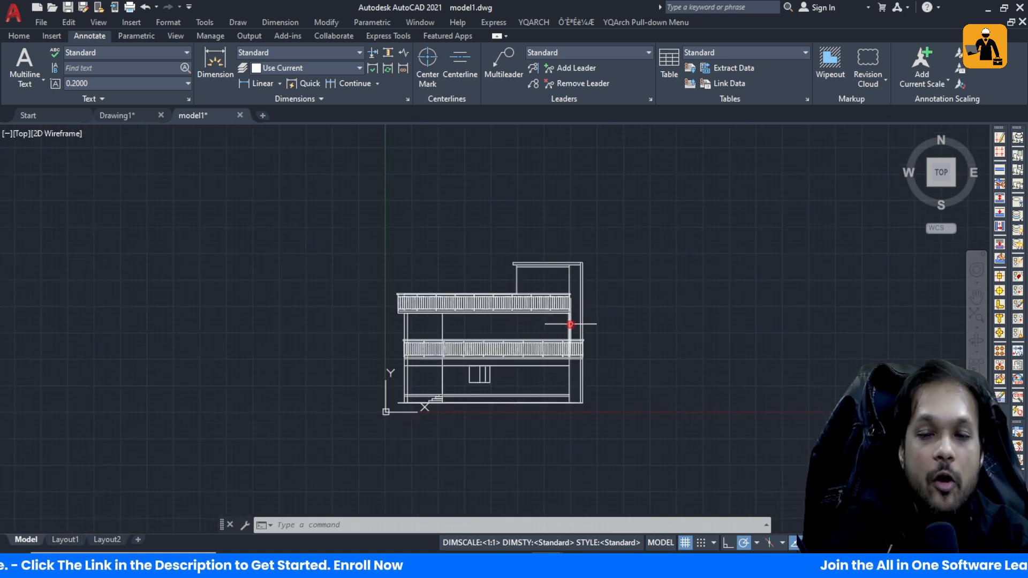
{"action": "scroll", "coordinate": [546, 329], "scroll_direction": "up", "scroll_amount": 4}
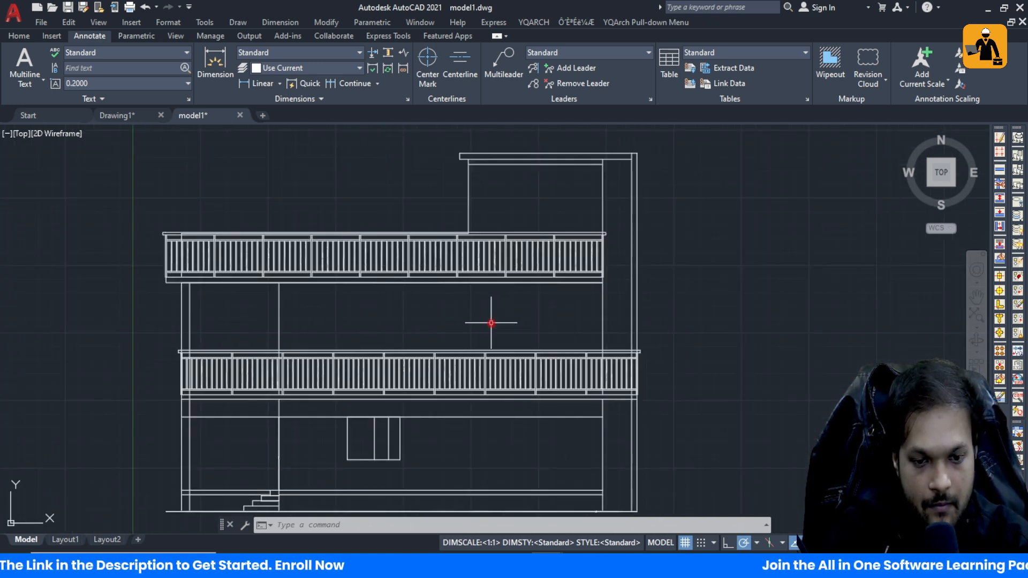
{"action": "scroll", "coordinate": [533, 330], "scroll_direction": "down", "scroll_amount": 2}
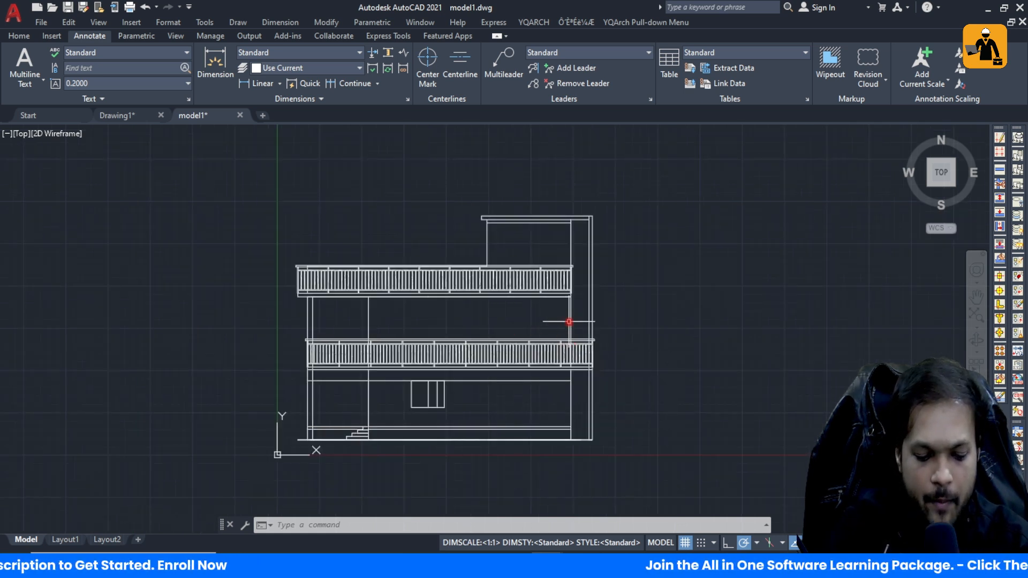
{"action": "key", "text": "Escape"}
{"action": "key", "text": "Escape"}
{"action": "type", "text": "ade"}
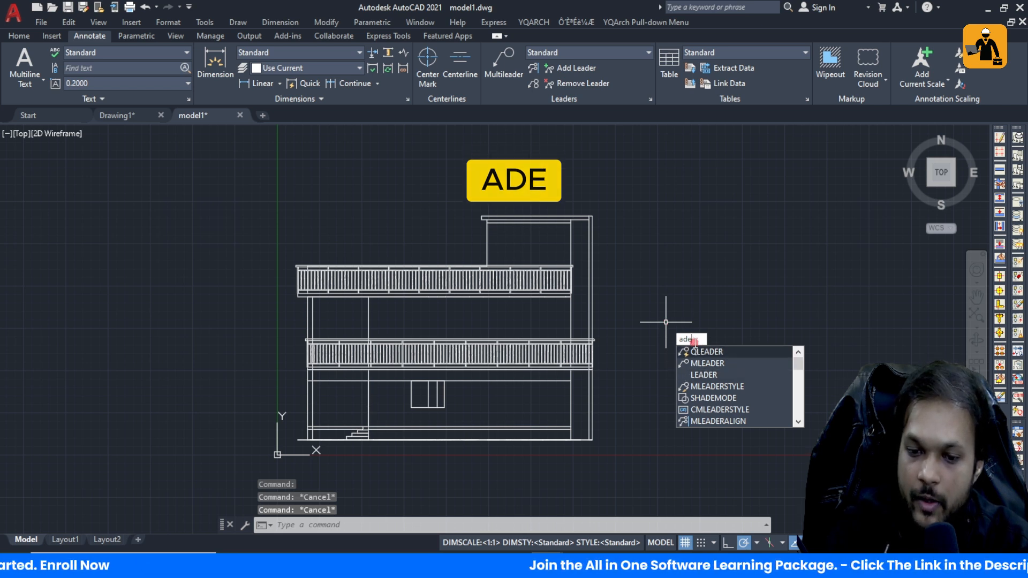
{"action": "key", "text": "Escape"}
{"action": "type", "text": "ade"}
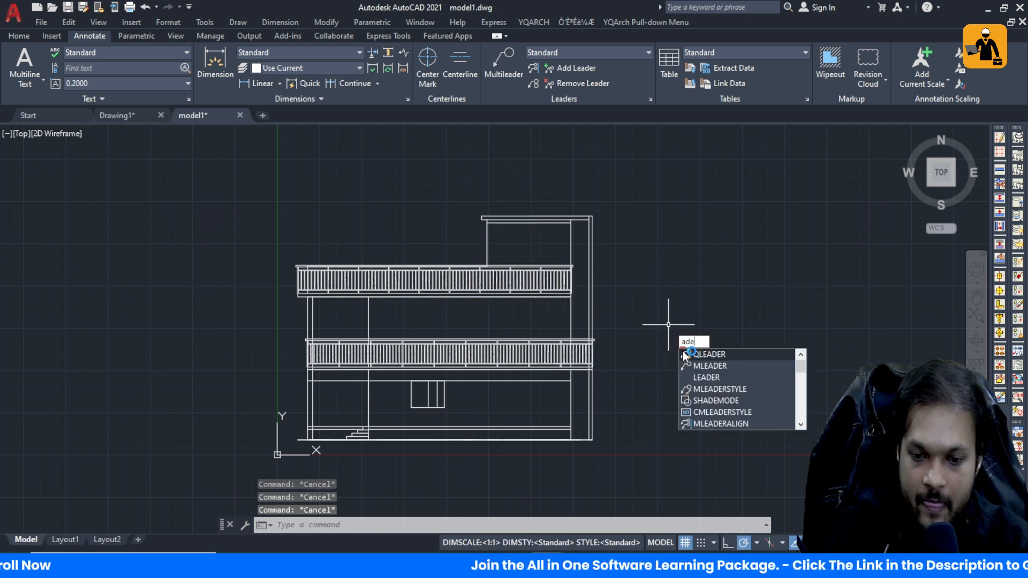
{"action": "key", "text": "Escape"}
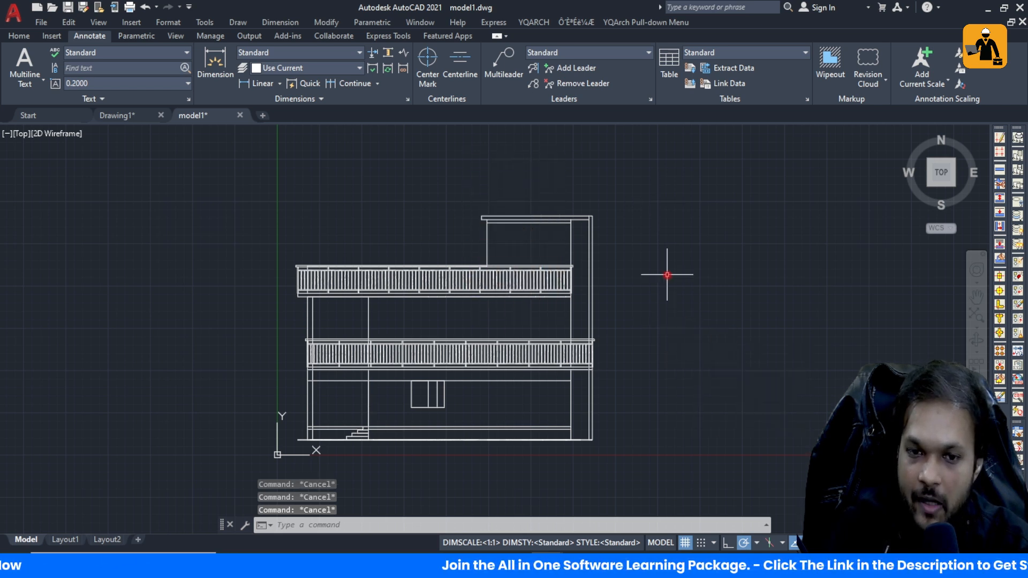
- Set up a double side-hung door elevation seen from the front, with the preset sizes, and accept the 1:0.1 main drawing scale
{"action": "left_click", "coordinate": [523, 22]}
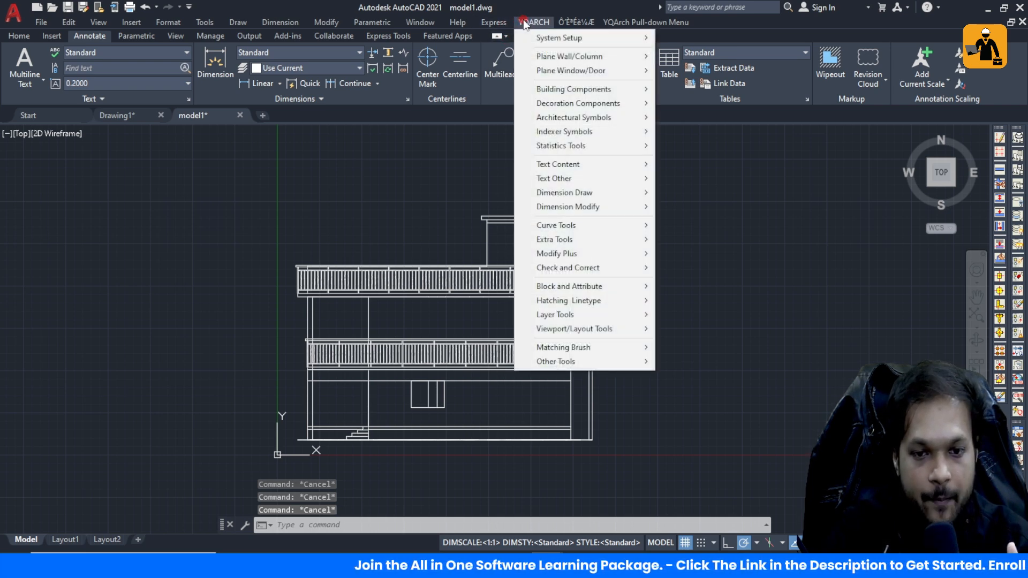
{"action": "mouse_move", "coordinate": [562, 93]}
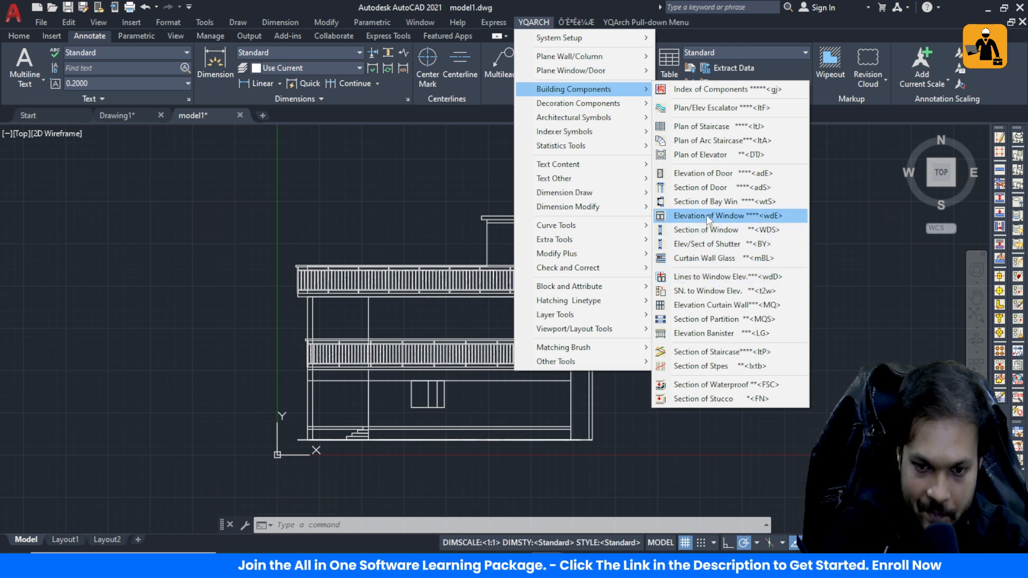
{"action": "left_click", "coordinate": [745, 173]}
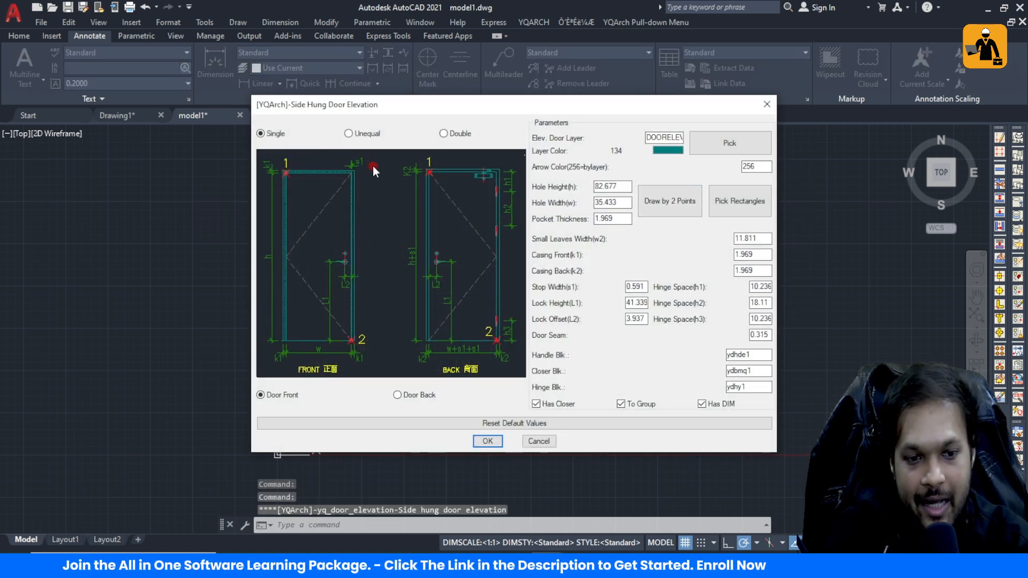
{"action": "left_click", "coordinate": [348, 134]}
{"action": "left_click", "coordinate": [442, 134]}
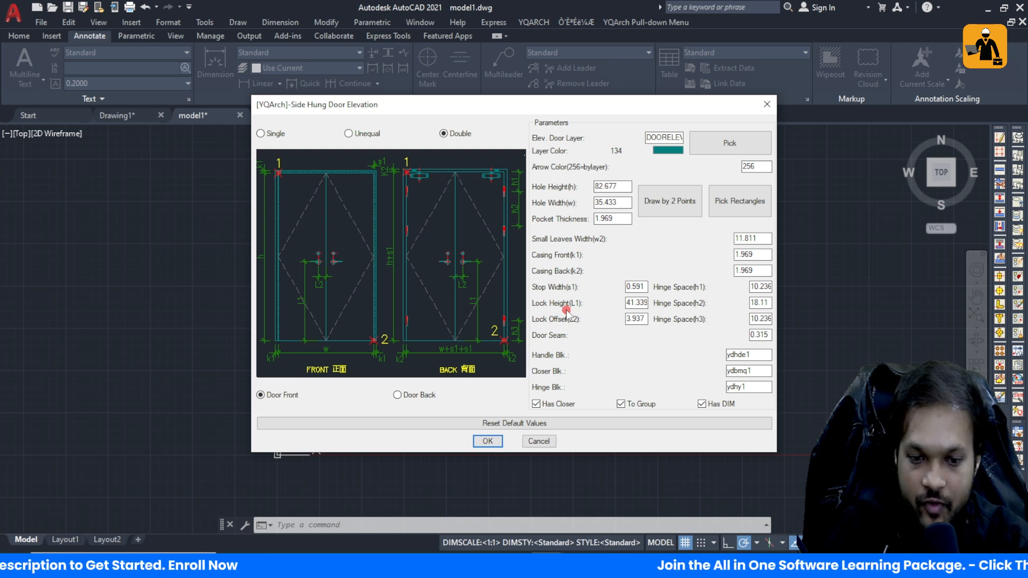
{"action": "left_click", "coordinate": [409, 397]}
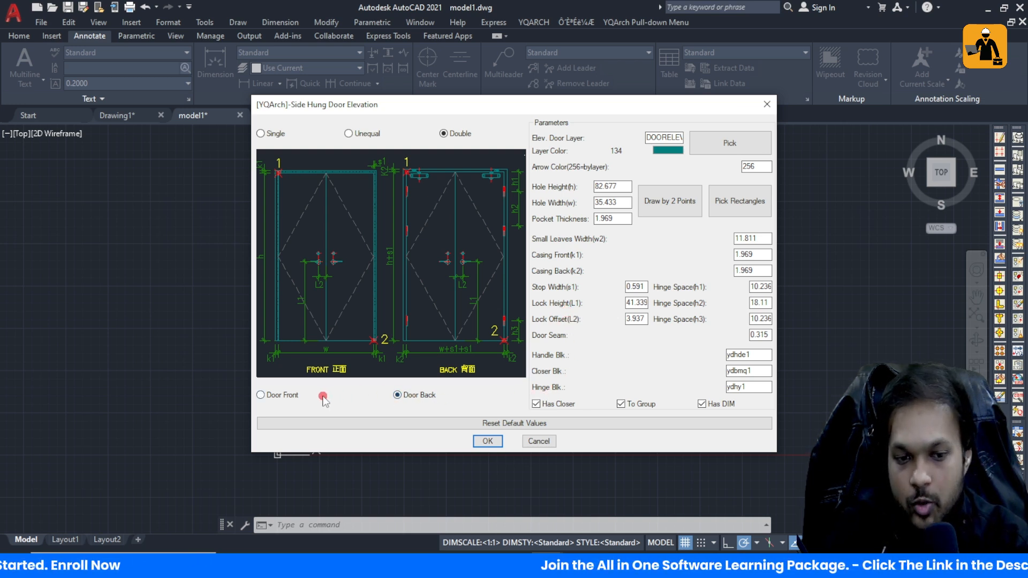
{"action": "left_click", "coordinate": [487, 441]}
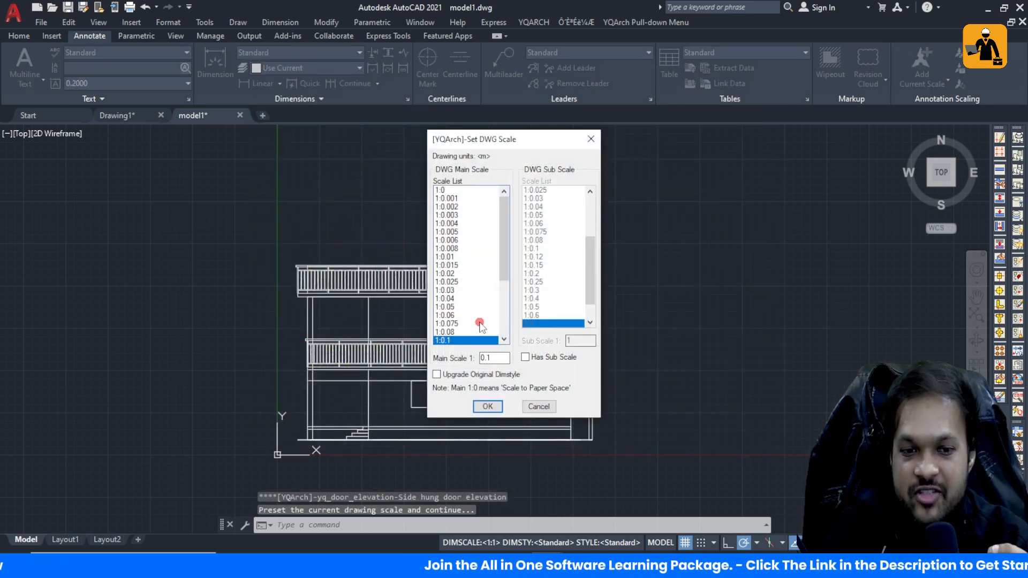
{"action": "left_click", "coordinate": [488, 406]}
- Insert the double door elevation on the ground floor line, directly beside the wall at the steps, and inspect its dimensions
{"action": "scroll", "coordinate": [566, 348], "scroll_direction": "up", "scroll_amount": 2}
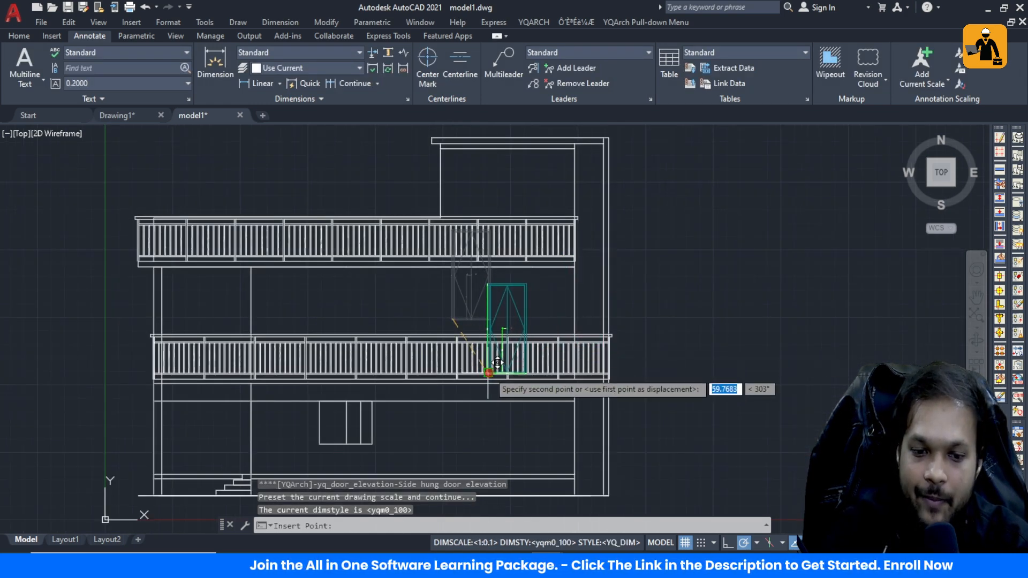
{"action": "scroll", "coordinate": [489, 368], "scroll_direction": "down", "scroll_amount": 1}
{"action": "scroll", "coordinate": [390, 418], "scroll_direction": "up", "scroll_amount": 4}
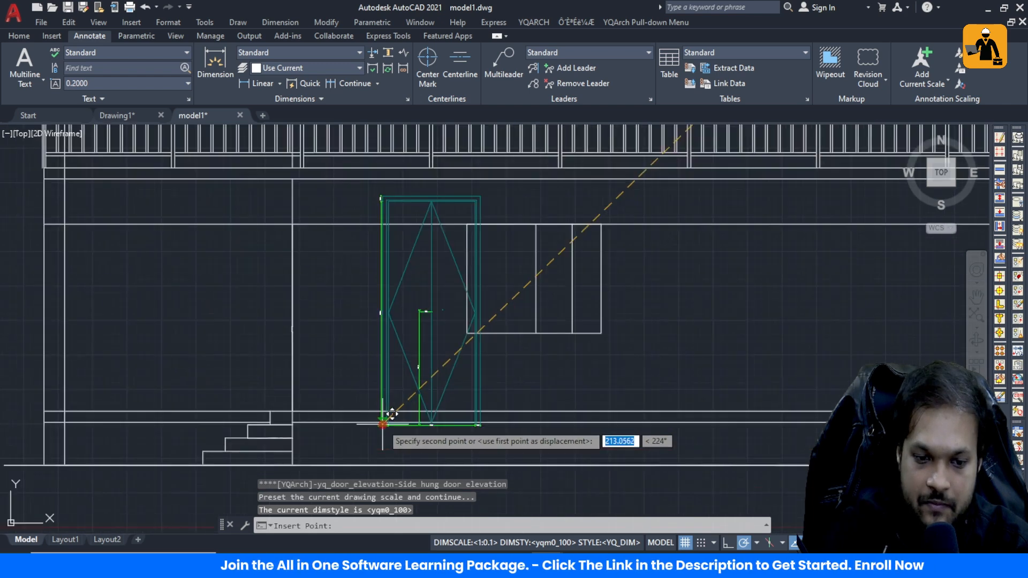
{"action": "left_click", "coordinate": [300, 412]}
{"action": "scroll", "coordinate": [339, 367], "scroll_direction": "up", "scroll_amount": 5}
{"action": "scroll", "coordinate": [325, 308], "scroll_direction": "down", "scroll_amount": 2}
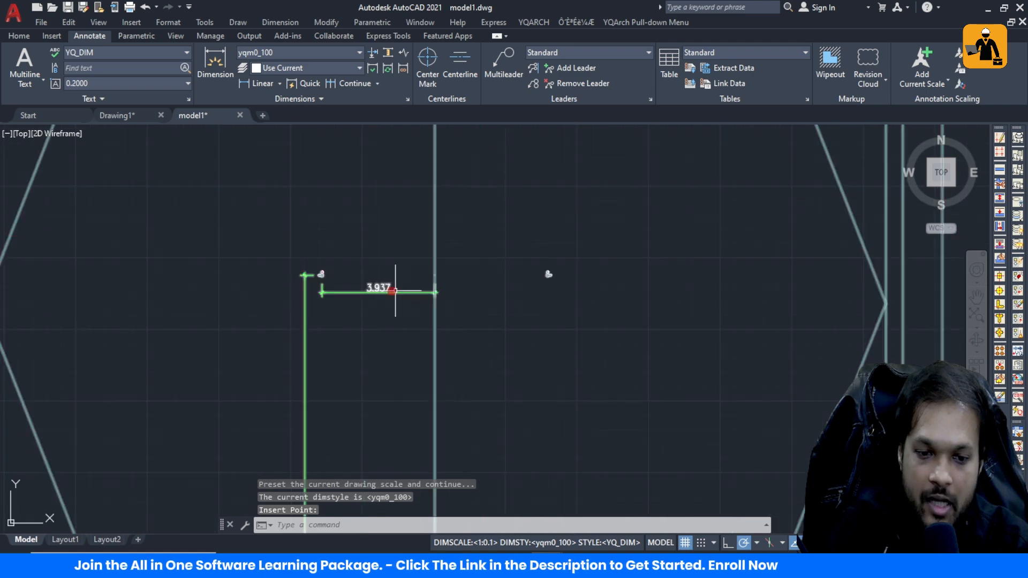
{"action": "scroll", "coordinate": [459, 266], "scroll_direction": "down", "scroll_amount": 4}
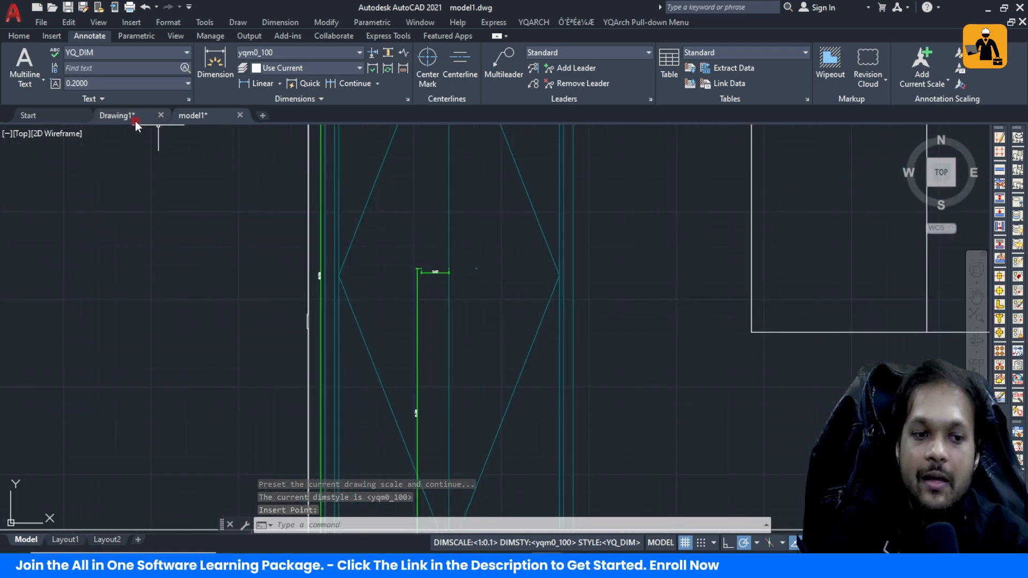
- Switch to Drawing1 and run the ADE command for a double, front-view door elevation with the preset sizes
{"action": "left_click", "coordinate": [116, 115]}
{"action": "scroll", "coordinate": [358, 281], "scroll_direction": "down", "scroll_amount": 3}
{"action": "scroll", "coordinate": [359, 281], "scroll_direction": "up", "scroll_amount": 2}
{"action": "scroll", "coordinate": [359, 281], "scroll_direction": "down", "scroll_amount": 3}
{"action": "scroll", "coordinate": [496, 276], "scroll_direction": "up", "scroll_amount": 3}
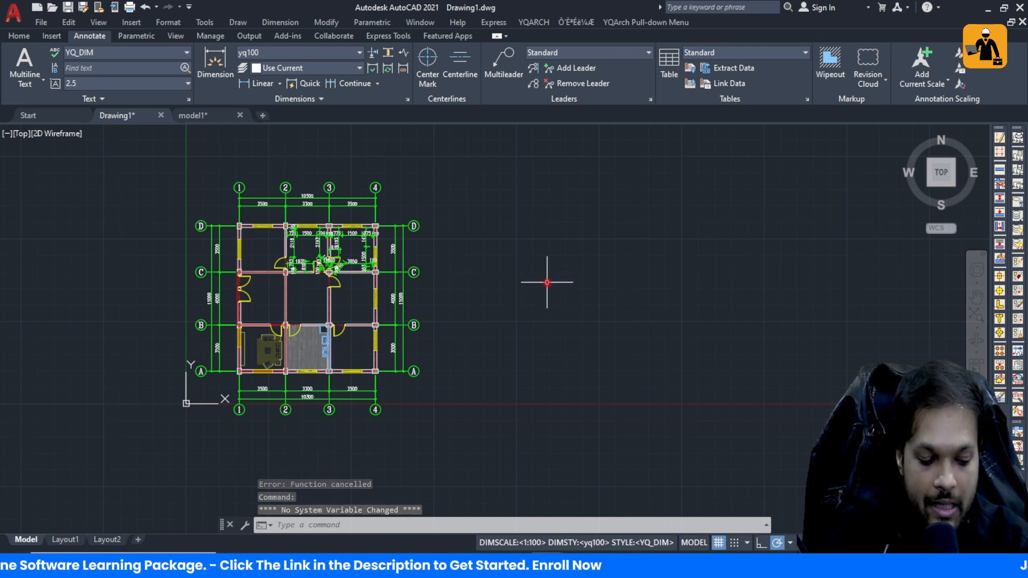
{"action": "type", "text": "ADE"}
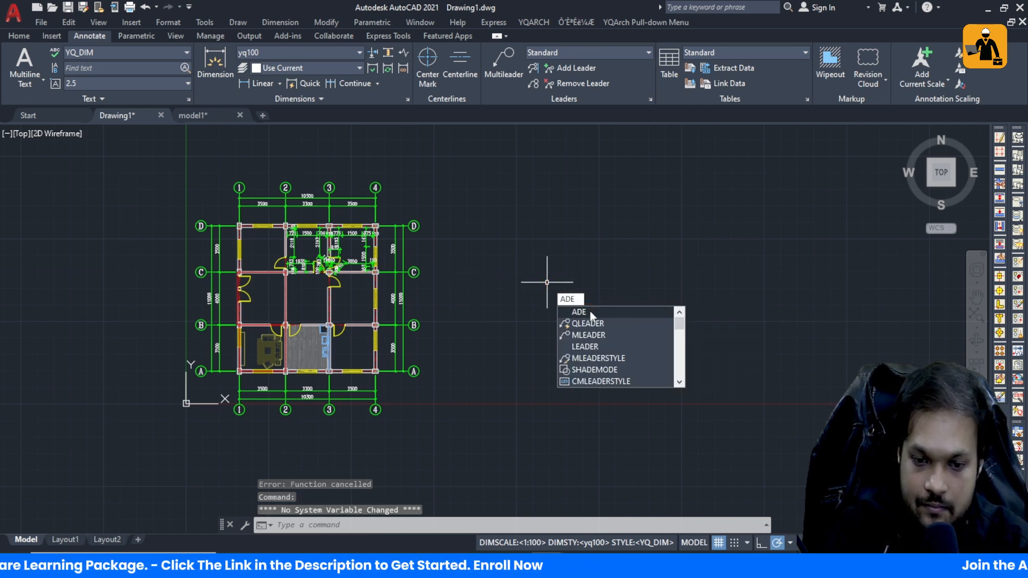
{"action": "left_click", "coordinate": [583, 312]}
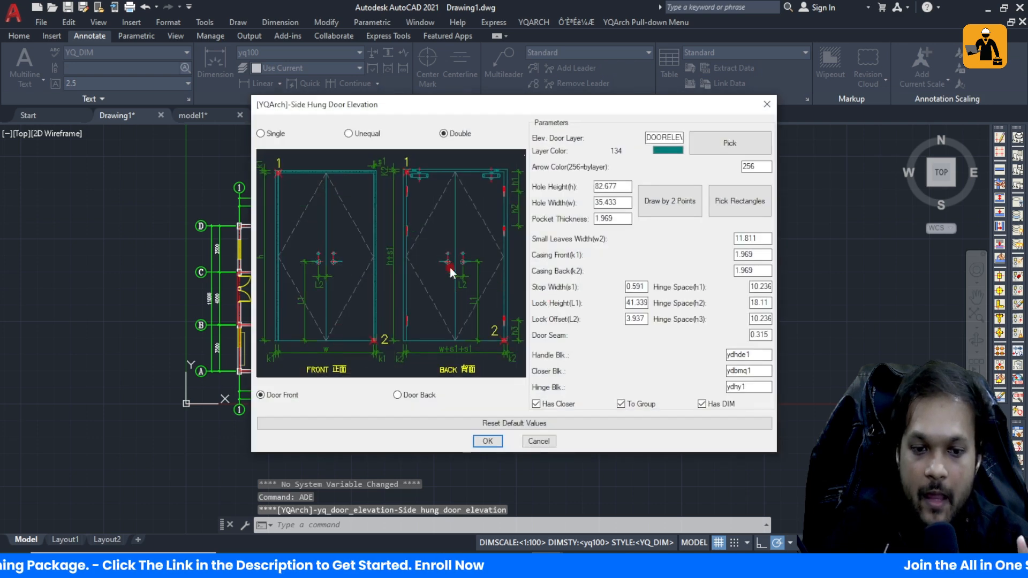
{"action": "left_click", "coordinate": [488, 444]}
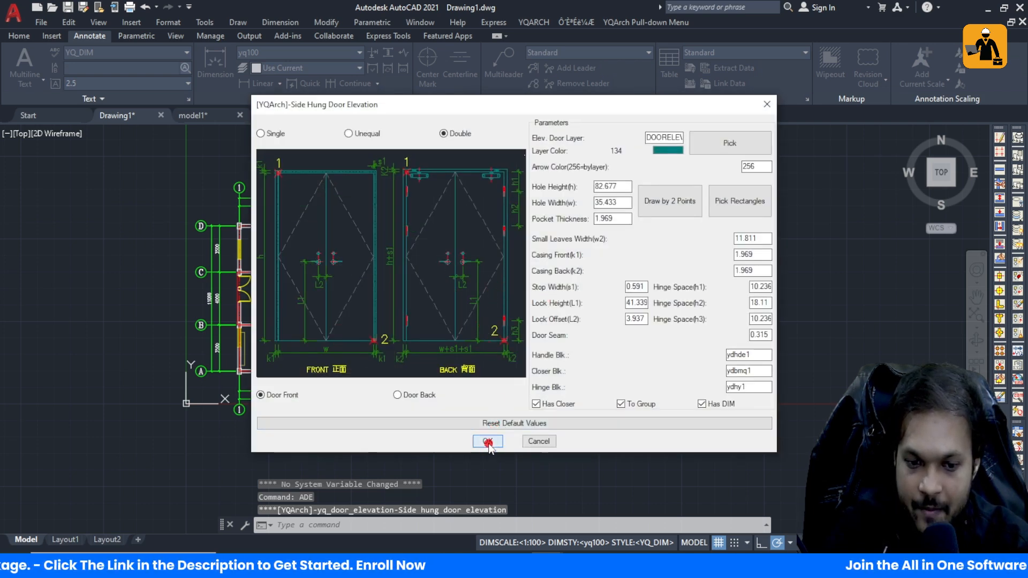
- Insert the door elevation in the empty area beside the floor plan, between axes A and B
{"action": "scroll", "coordinate": [482, 335], "scroll_direction": "up", "scroll_amount": 5}
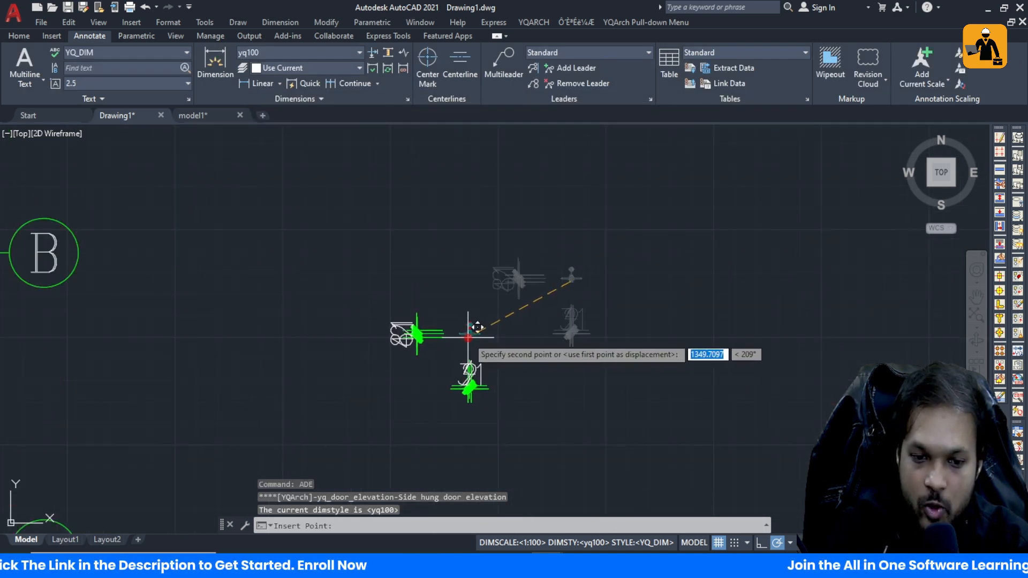
{"action": "scroll", "coordinate": [473, 310], "scroll_direction": "up", "scroll_amount": 2}
{"action": "left_click", "coordinate": [471, 294]}
{"action": "scroll", "coordinate": [464, 321], "scroll_direction": "up", "scroll_amount": 5}
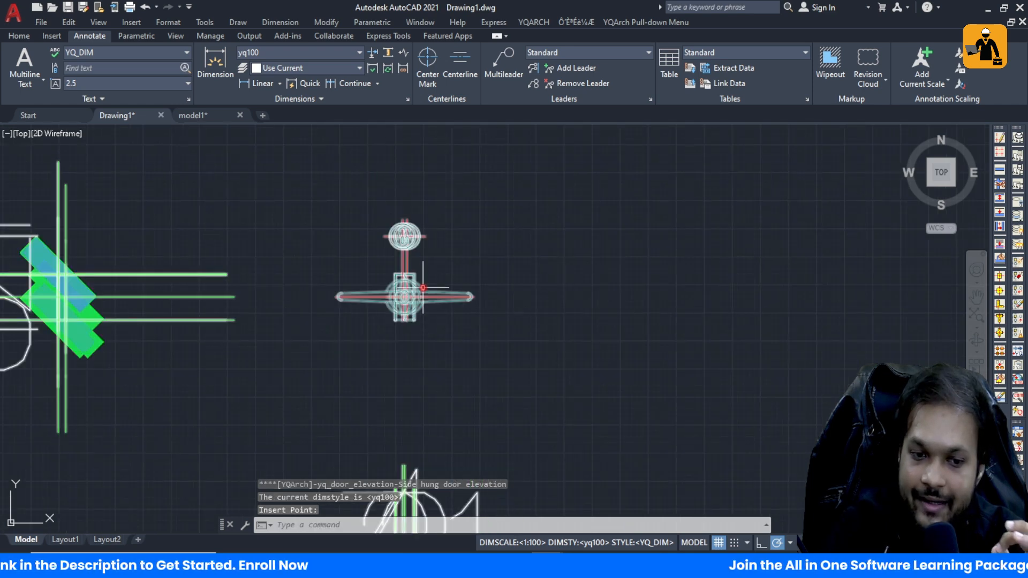
{"action": "scroll", "coordinate": [434, 295], "scroll_direction": "down", "scroll_amount": 8}
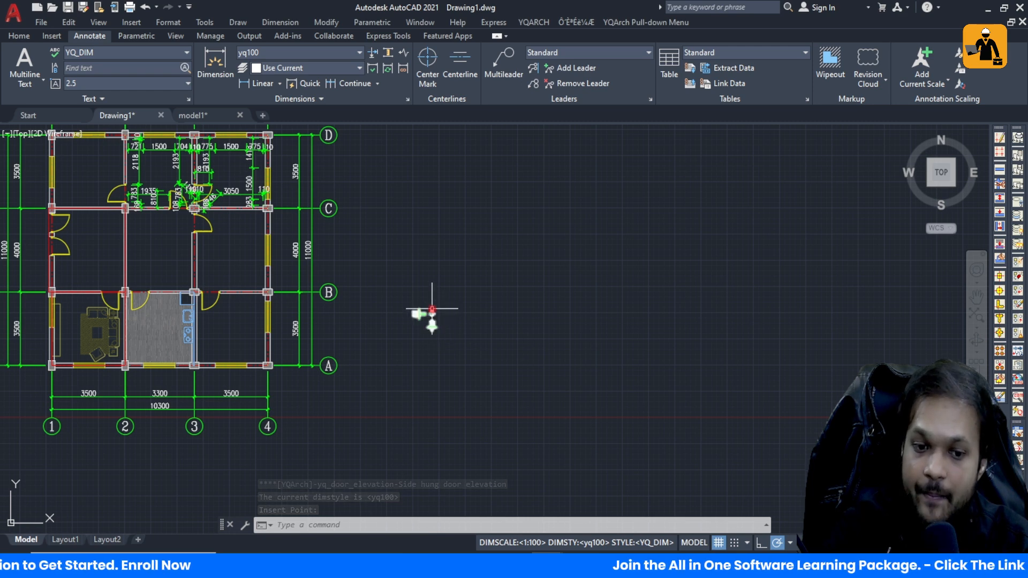
{"action": "scroll", "coordinate": [432, 309], "scroll_direction": "up", "scroll_amount": 2}
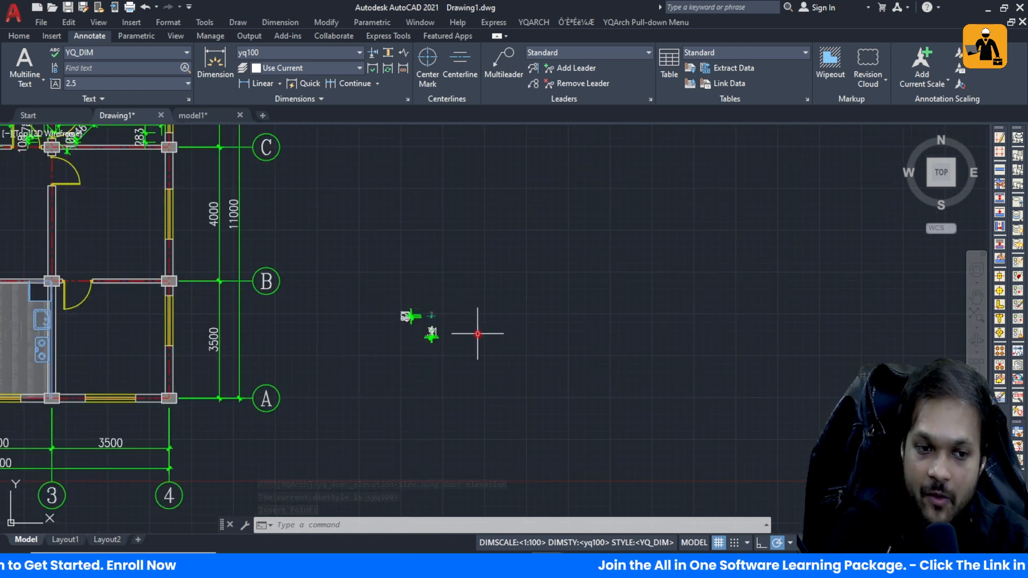
- Switch to model1 and set up a window elevation as a two-sash sliding window with window sheath, keeping the preset sizes
{"action": "left_click", "coordinate": [210, 114]}
{"action": "scroll", "coordinate": [479, 289], "scroll_direction": "down", "scroll_amount": 5}
{"action": "scroll", "coordinate": [524, 200], "scroll_direction": "up", "scroll_amount": 1}
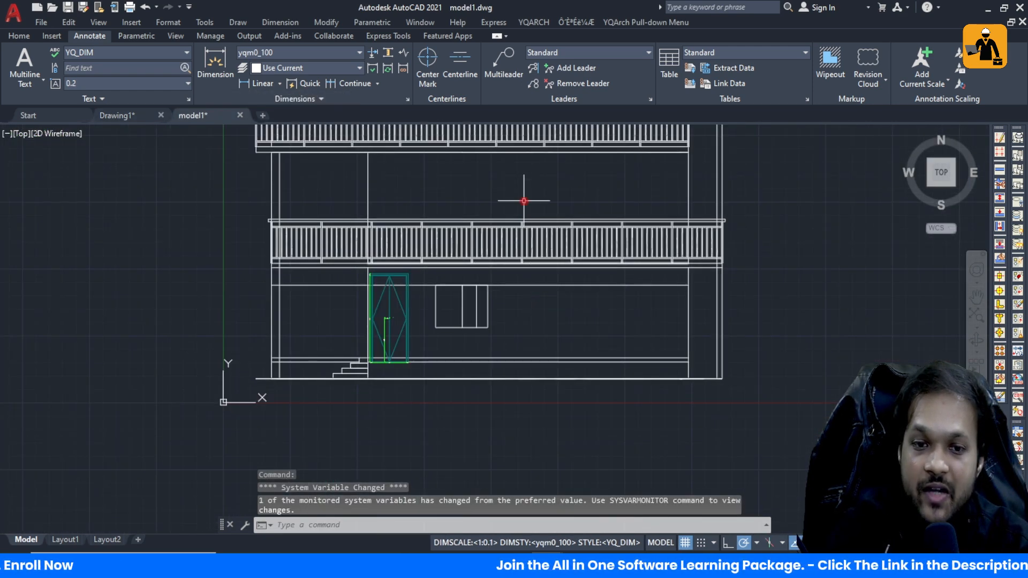
{"action": "scroll", "coordinate": [556, 297], "scroll_direction": "up", "scroll_amount": 2}
{"action": "left_click", "coordinate": [533, 22]}
{"action": "mouse_move", "coordinate": [555, 90]}
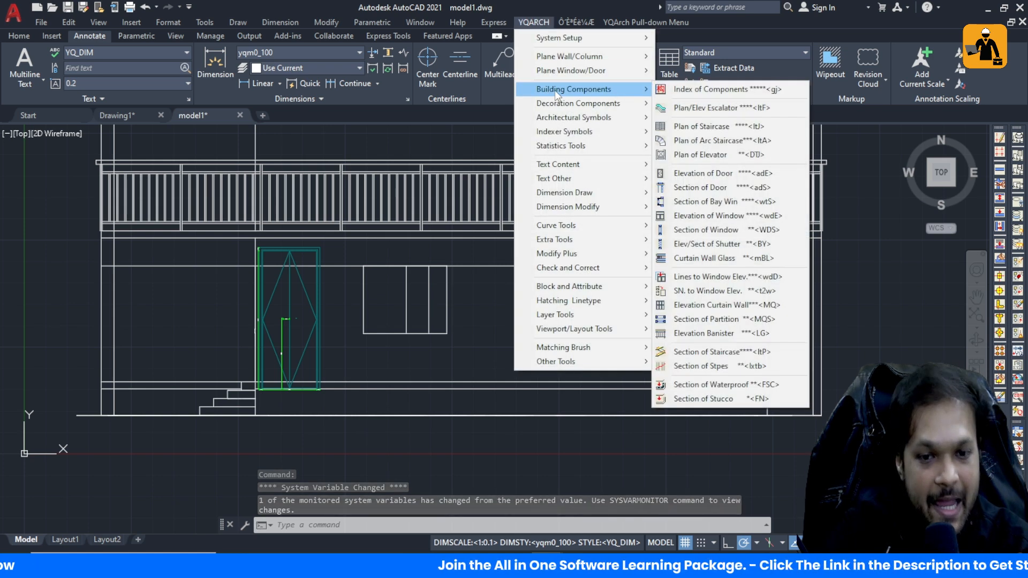
{"action": "left_click", "coordinate": [704, 216]}
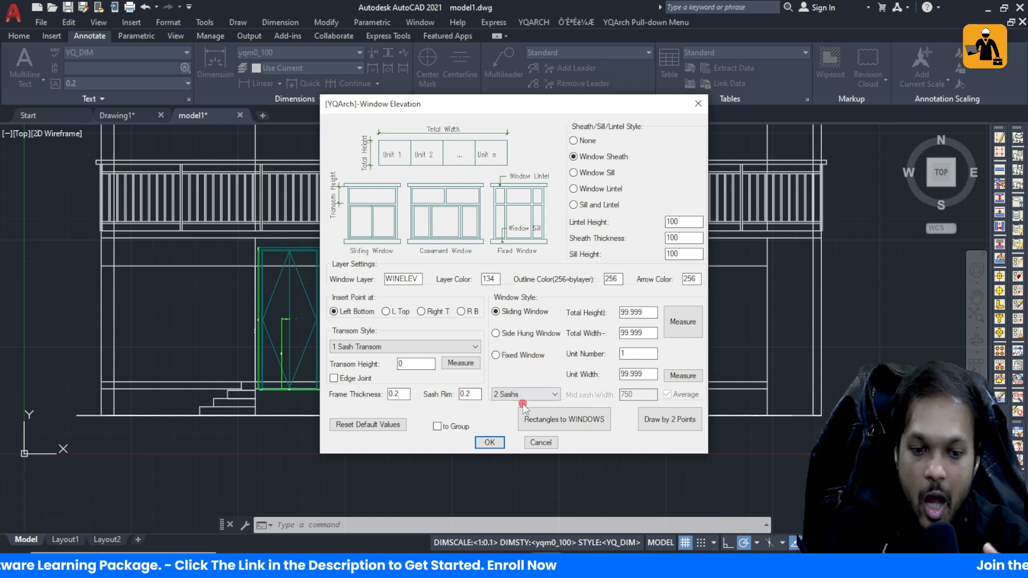
{"action": "left_click", "coordinate": [491, 442]}
- Insert the window elevation in the empty area beside the building elevation and inspect its sashes and sheath
{"action": "scroll", "coordinate": [555, 331], "scroll_direction": "down", "scroll_amount": 4}
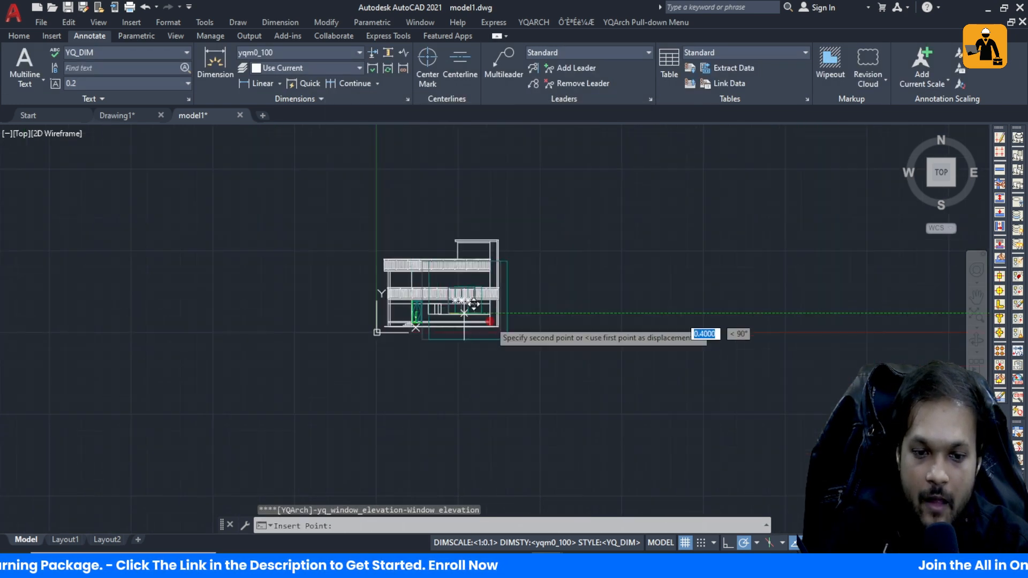
{"action": "left_click", "coordinate": [554, 293]}
{"action": "scroll", "coordinate": [574, 299], "scroll_direction": "up", "scroll_amount": 5}
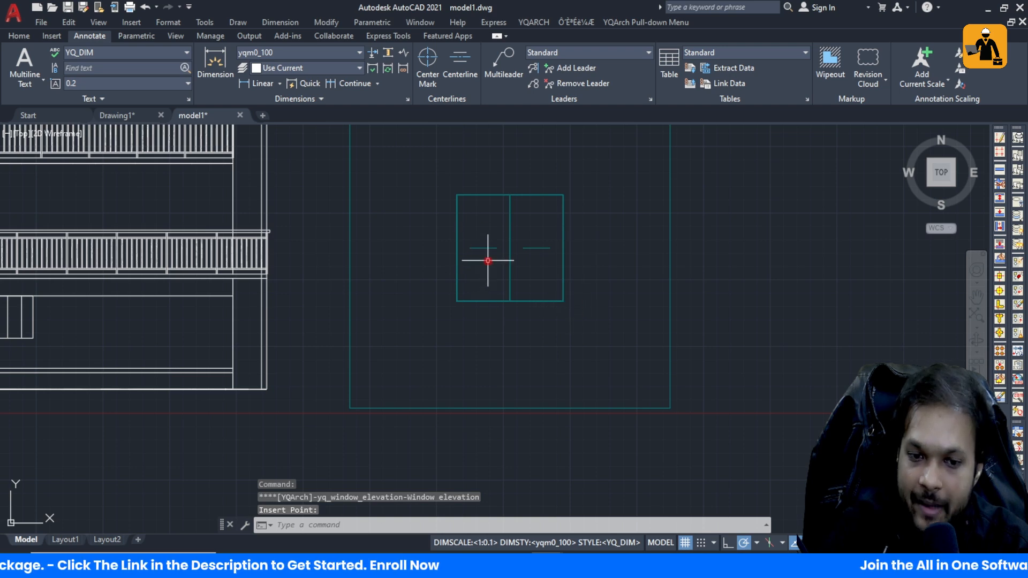
{"action": "scroll", "coordinate": [489, 305], "scroll_direction": "down", "scroll_amount": 2}
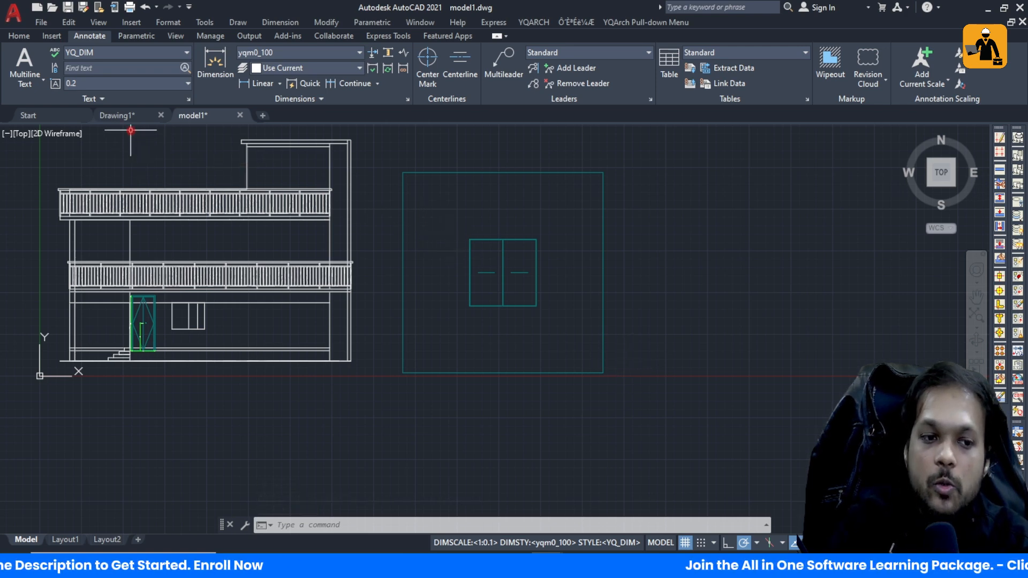
- Switch back to the floor plan in Drawing1
{"action": "left_click", "coordinate": [116, 115]}
{"action": "scroll", "coordinate": [455, 276], "scroll_direction": "down", "scroll_amount": 3}
{"action": "scroll", "coordinate": [247, 218], "scroll_direction": "up", "scroll_amount": 3}
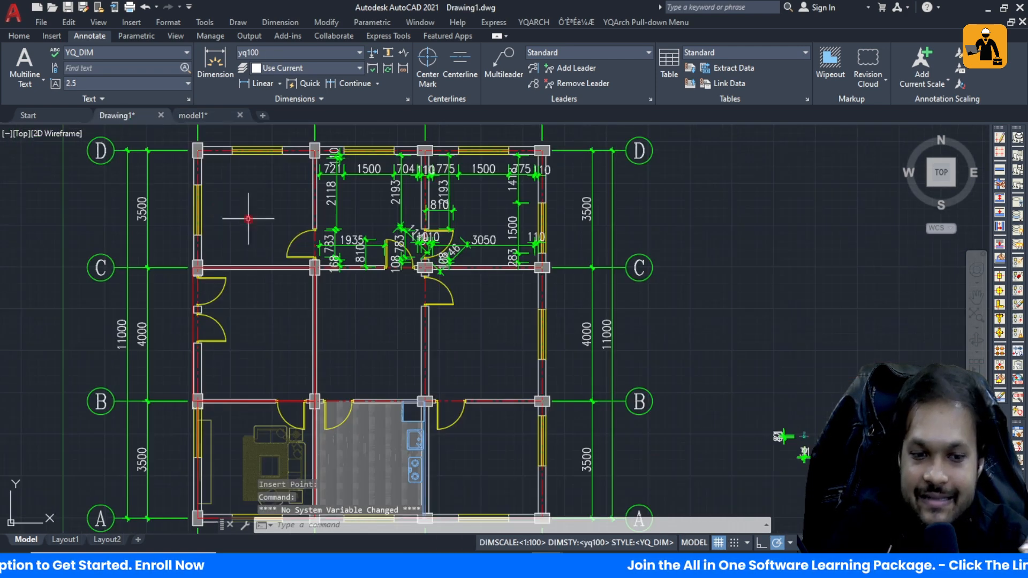